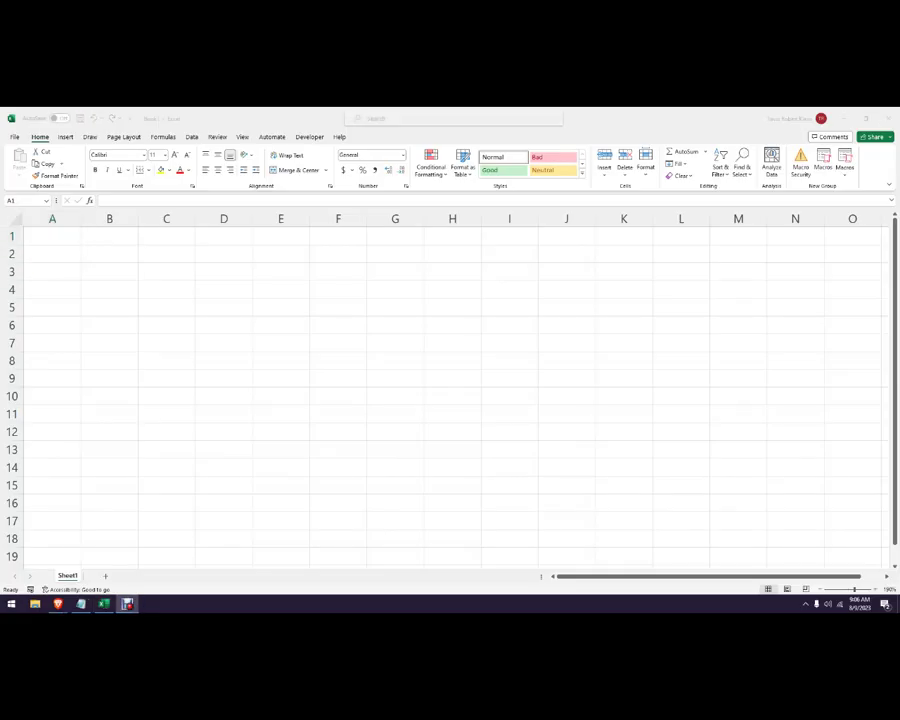
Enter the headers Q, TC, FC and VC in cells A1 to D1
{"action": "left_click", "coordinate": [190, 340]}
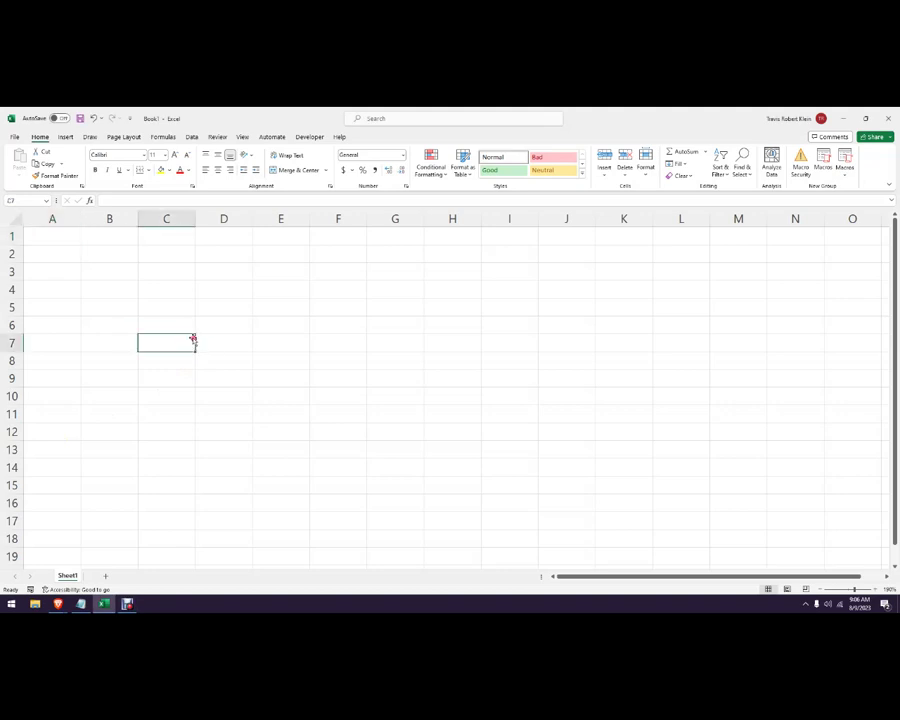
{"action": "left_click", "coordinate": [59, 246]}
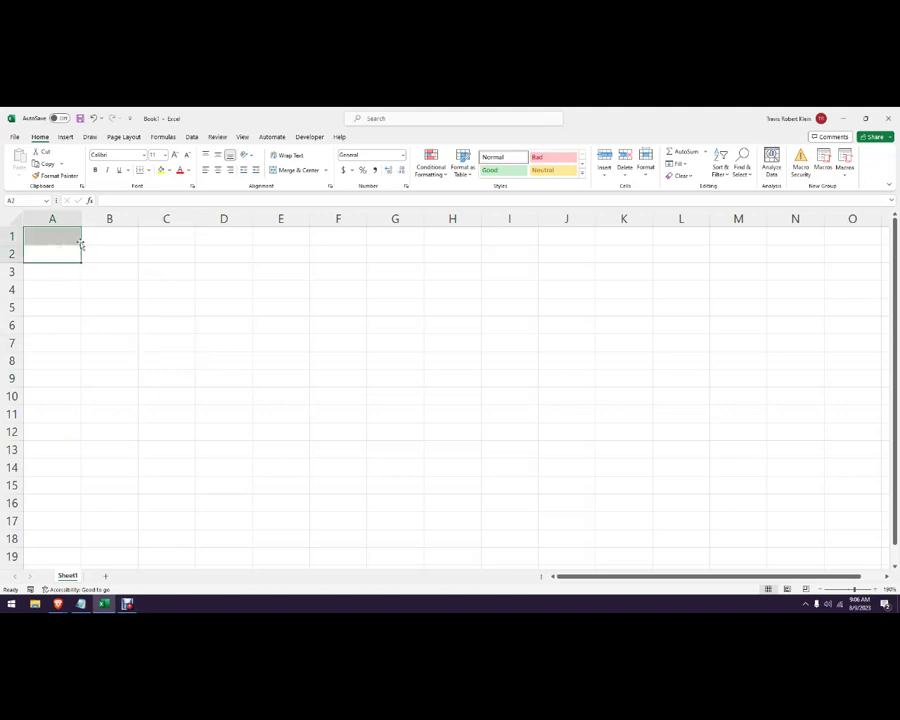
{"action": "left_click", "coordinate": [68, 236]}
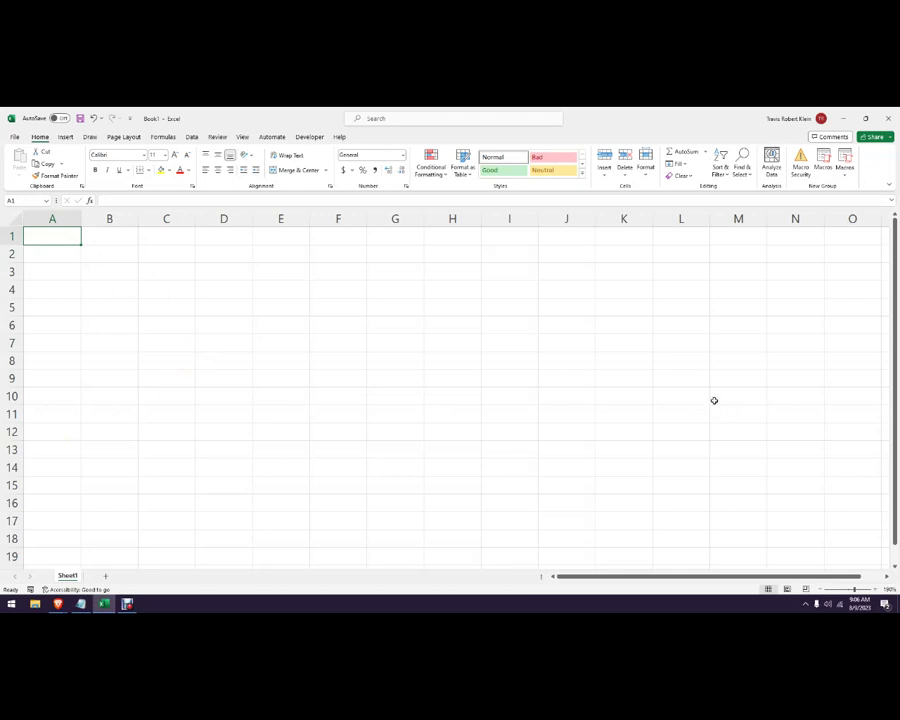
{"action": "type", "text": "Q"}
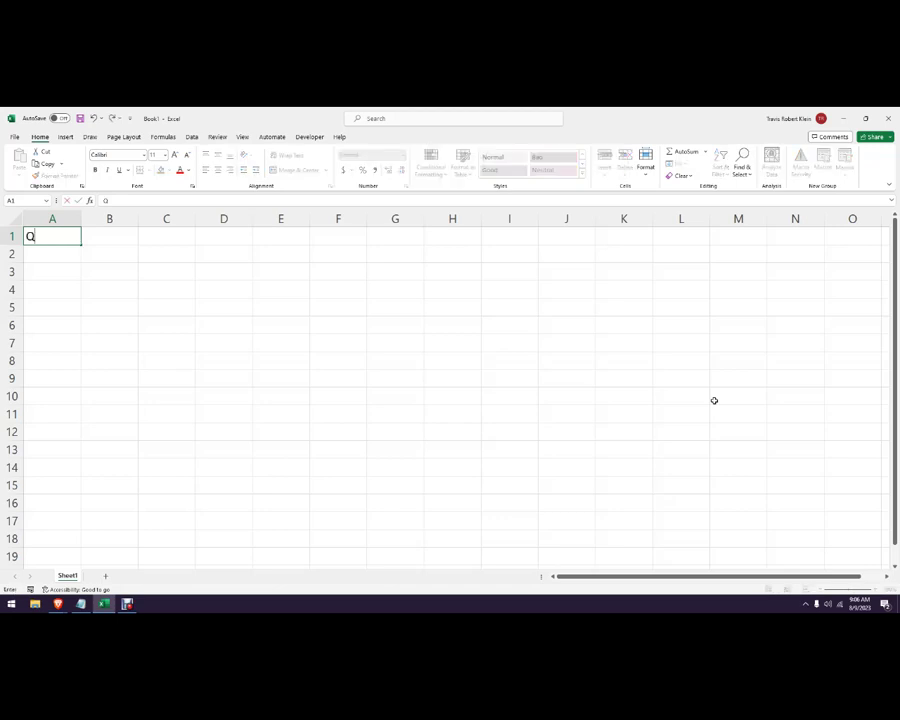
{"action": "key", "text": "Tab"}
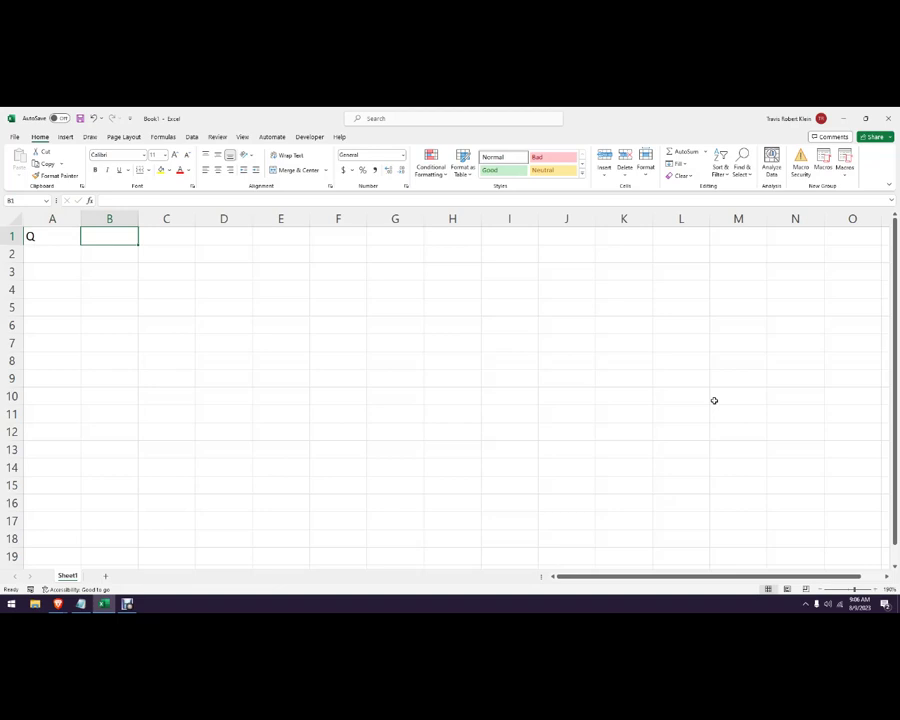
{"action": "type", "text": "TC"}
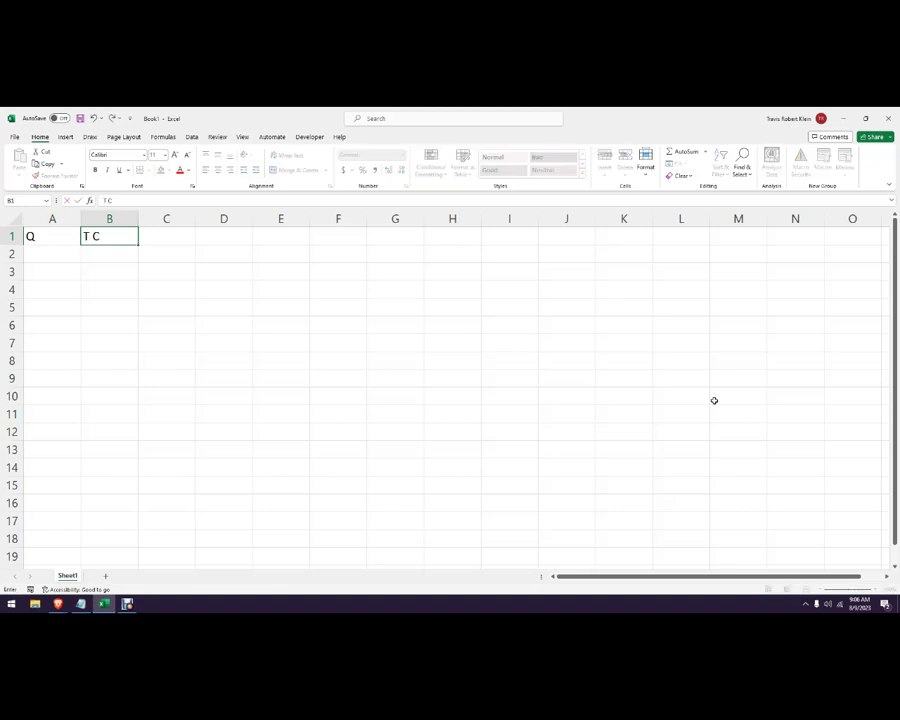
{"action": "key", "text": "Tab"}
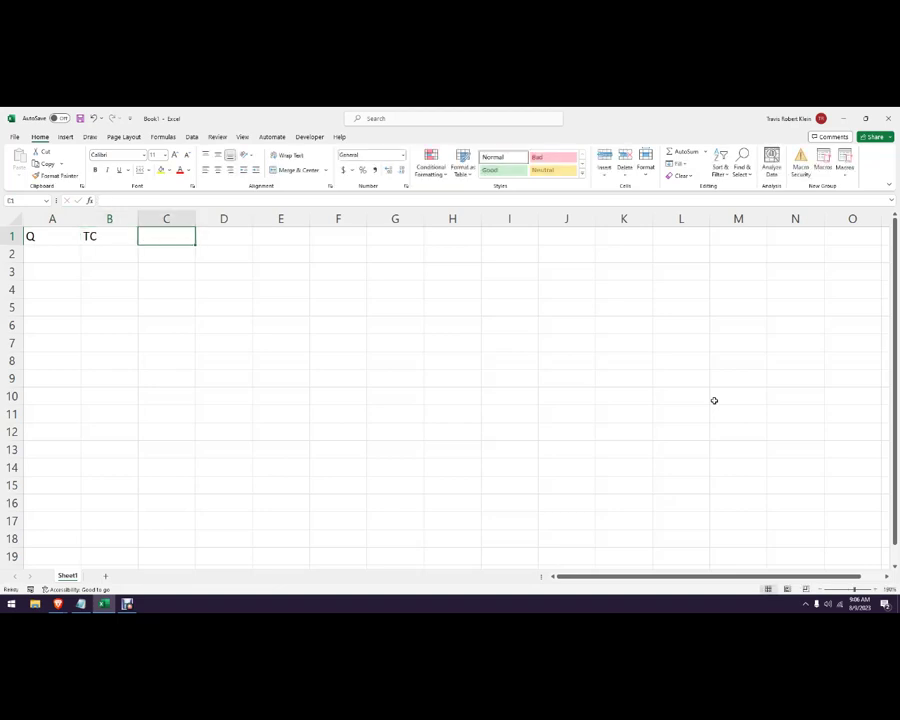
{"action": "type", "text": "FC"}
{"action": "key", "text": "Tab"}
{"action": "type", "text": "VC"}
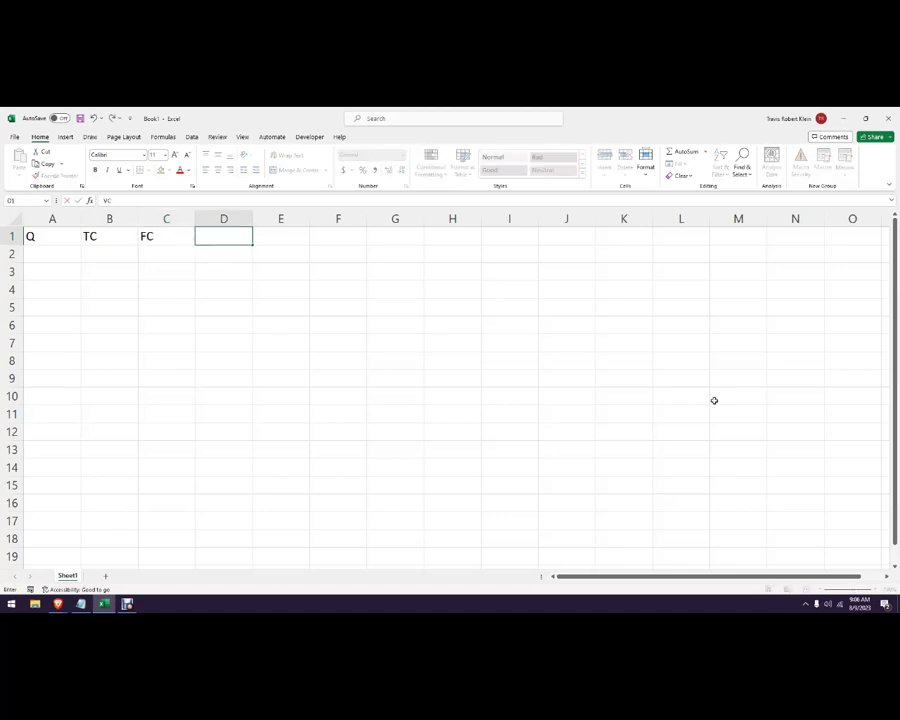
{"action": "key", "text": "Tab"}
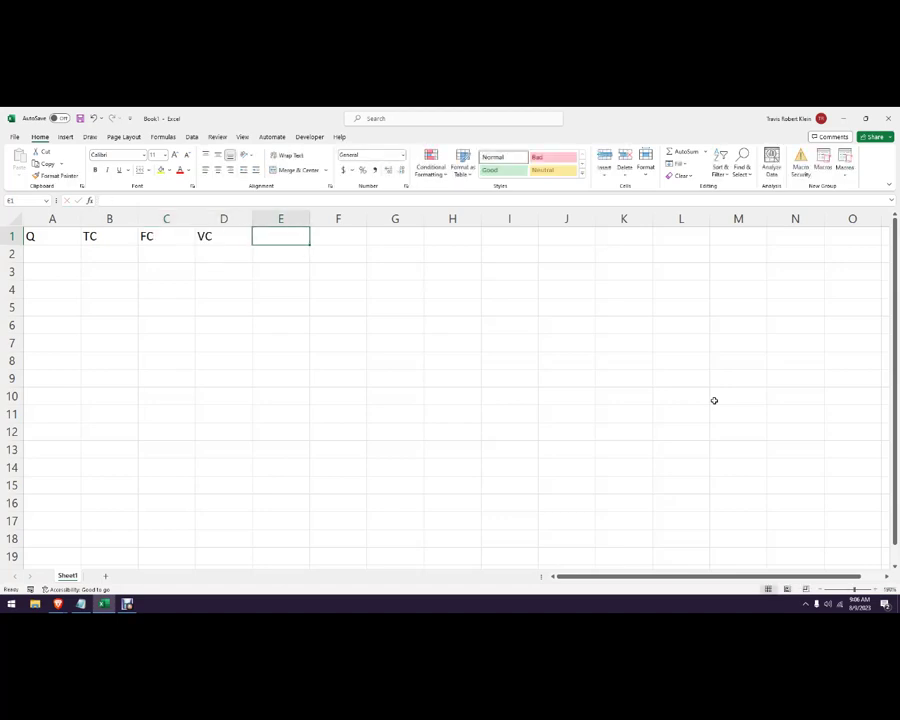
Add the headers MC, ATC, AFC and AVC in cells E1 to H1
{"action": "type", "text": "MC"}
{"action": "key", "text": "Tab"}
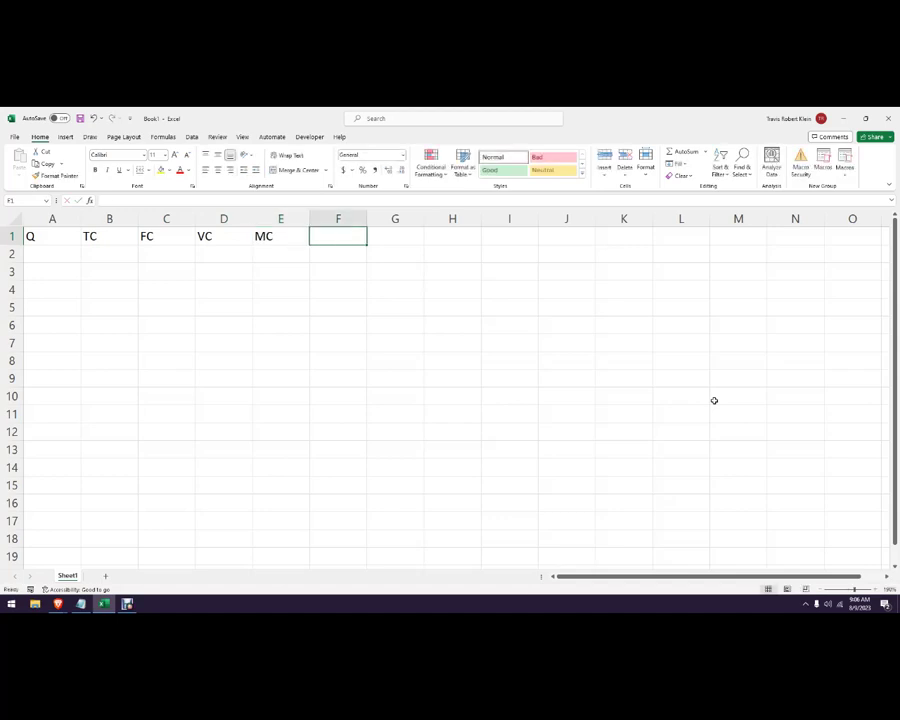
{"action": "type", "text": "ATC"}
{"action": "key", "text": "Tab"}
{"action": "type", "text": "AF"}
{"action": "key", "text": "Tab"}
{"action": "type", "text": "A"}
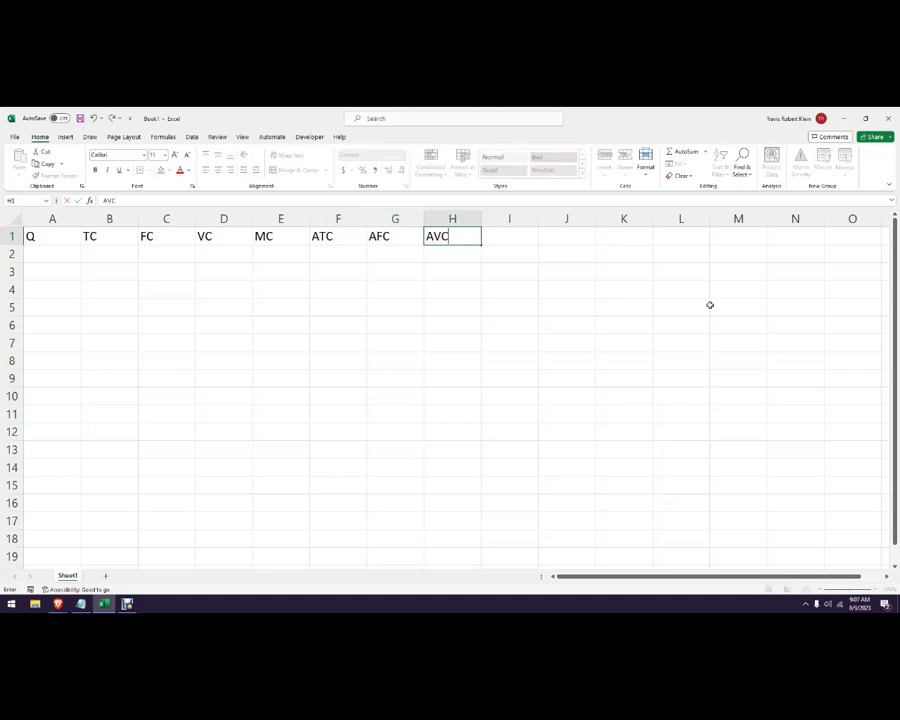
{"action": "left_click", "coordinate": [548, 466]}
{"action": "left_click", "coordinate": [14, 236]}
{"action": "left_click", "coordinate": [544, 346]}
{"action": "left_click", "coordinate": [556, 268]}
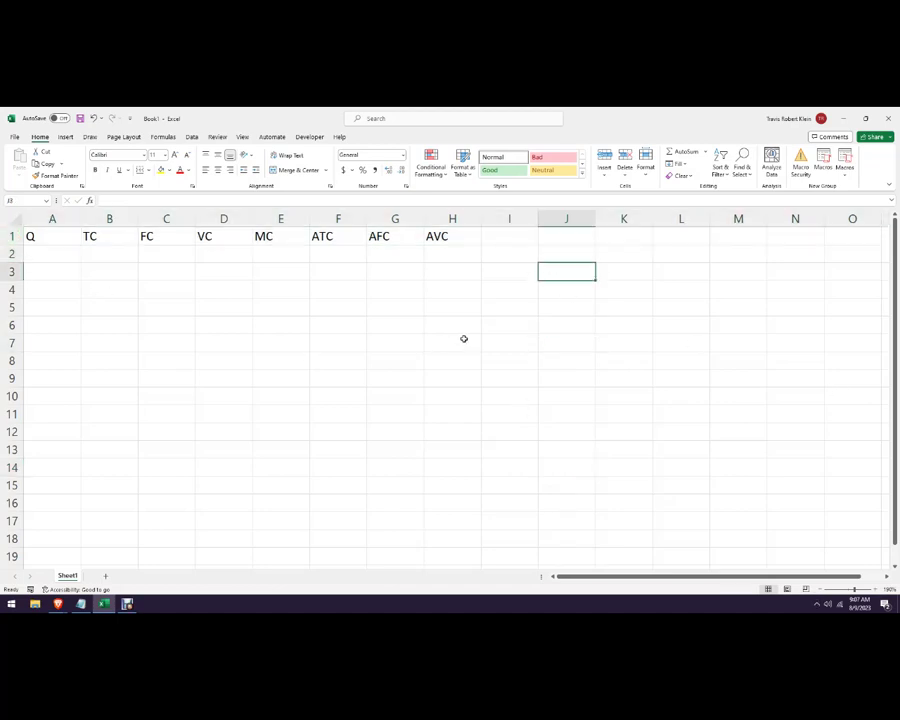
Type the label Price in cell J3
{"action": "type", "text": "Price"}
{"action": "key", "text": "Tab"}
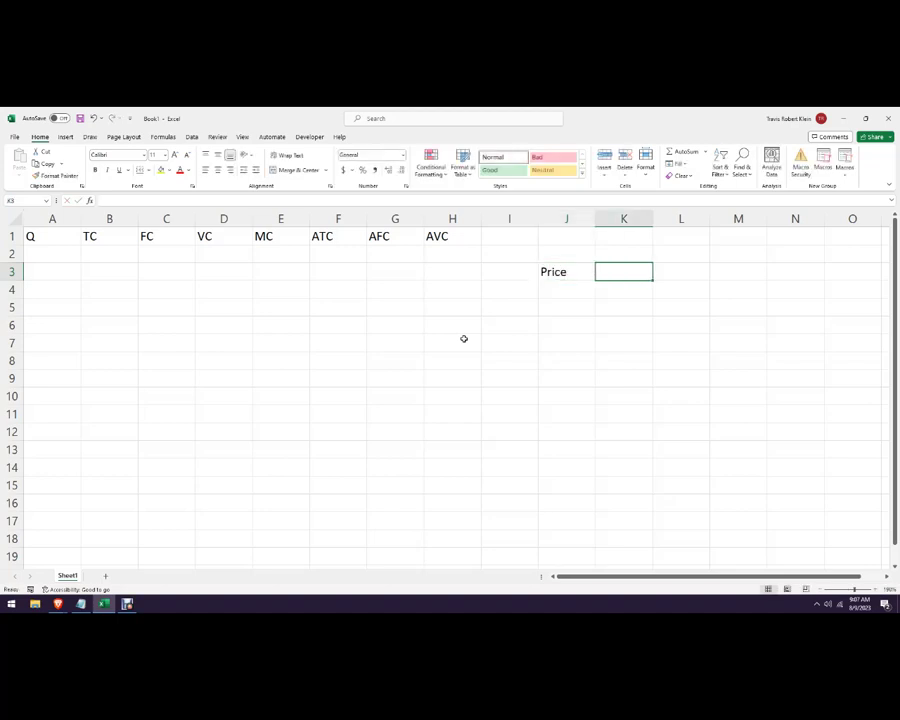
{"action": "key", "text": "Return"}
{"action": "key", "text": "Left"}
{"action": "key", "text": "Right"}
{"action": "key", "text": "Up"}
{"action": "key", "text": "Up"}
{"action": "key", "text": "Down"}
{"action": "key", "text": "Down"}
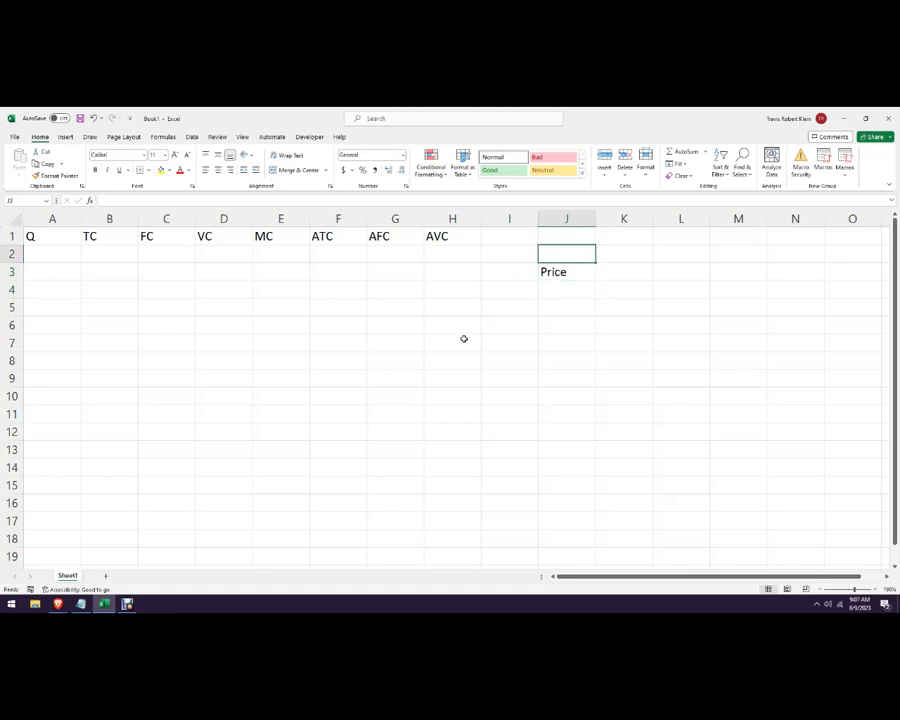
{"action": "key", "text": "Up"}
{"action": "key", "text": "Up"}
{"action": "key", "text": "Up"}
{"action": "key", "text": "Left"}
Insert two blank columns at column I
{"action": "left_click", "coordinate": [490, 219]}
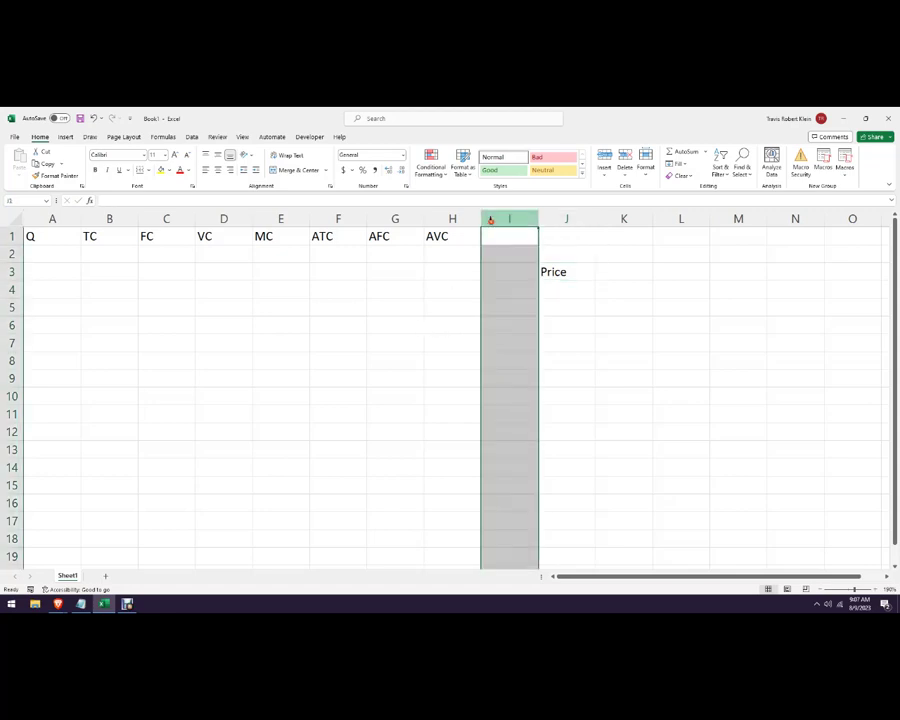
{"action": "right_click", "coordinate": [508, 224]}
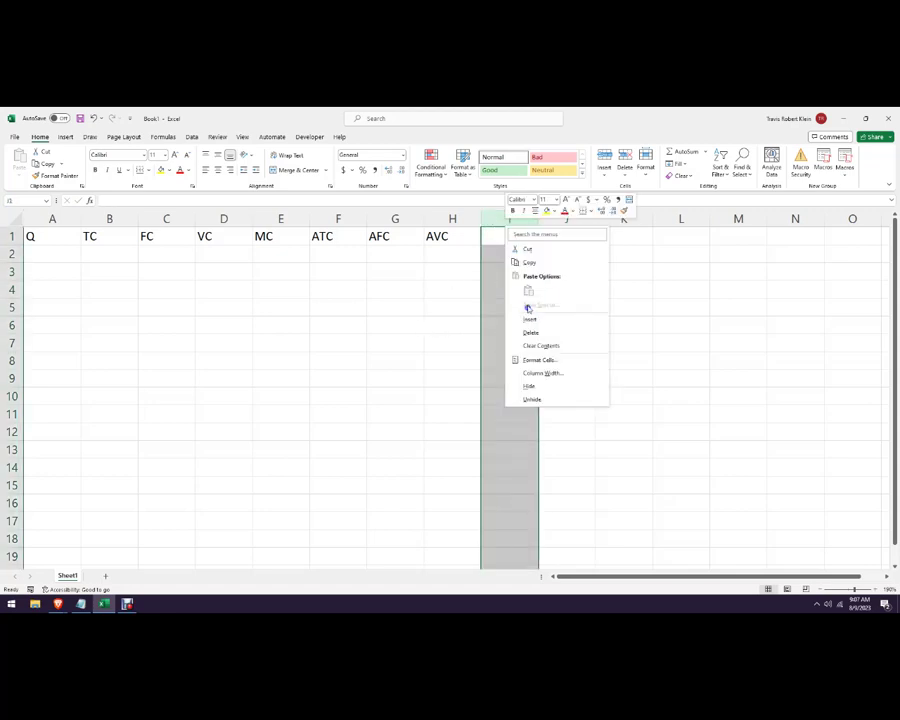
{"action": "left_click", "coordinate": [526, 318]}
{"action": "right_click", "coordinate": [520, 224]}
{"action": "left_click", "coordinate": [534, 310]}
Add the headers TR, MR and MC in I1, J1 and K1
{"action": "left_click", "coordinate": [509, 242]}
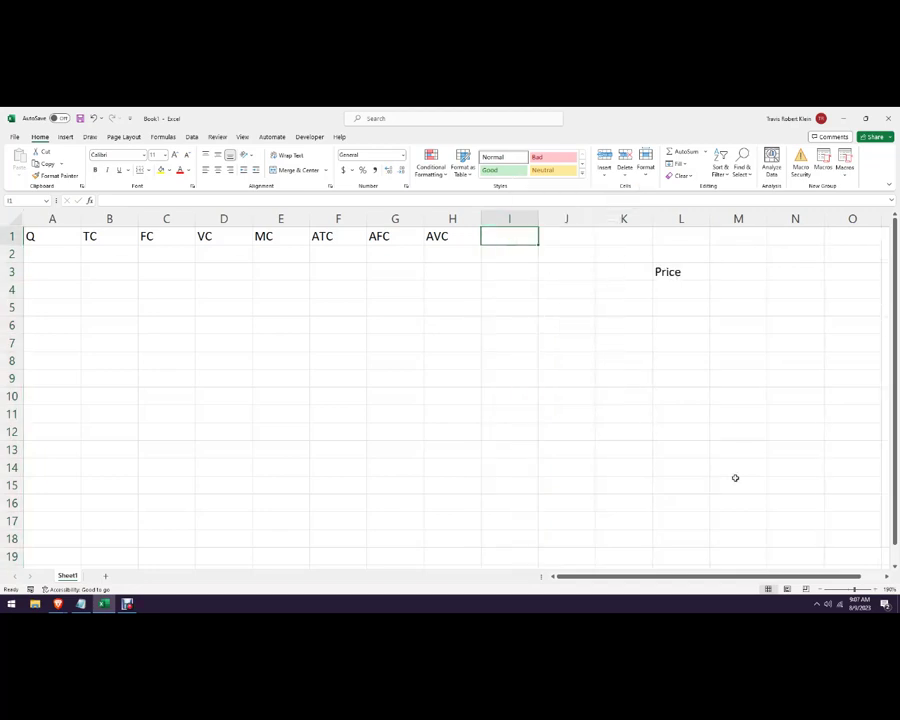
{"action": "type", "text": "TR"}
{"action": "key", "text": "Tab"}
{"action": "type", "text": "MR"}
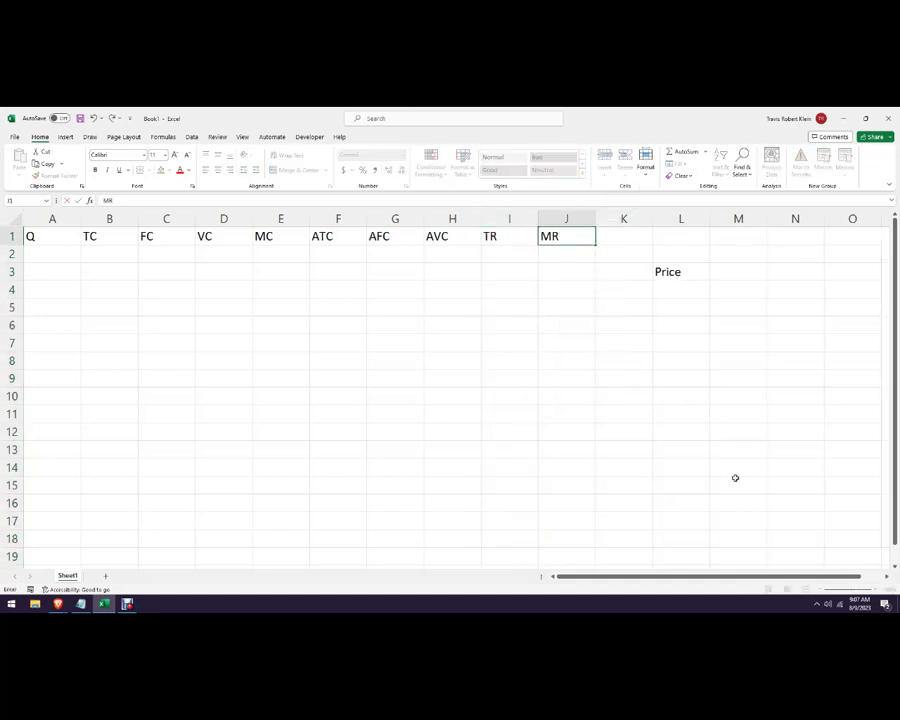
{"action": "left_click", "coordinate": [624, 432]}
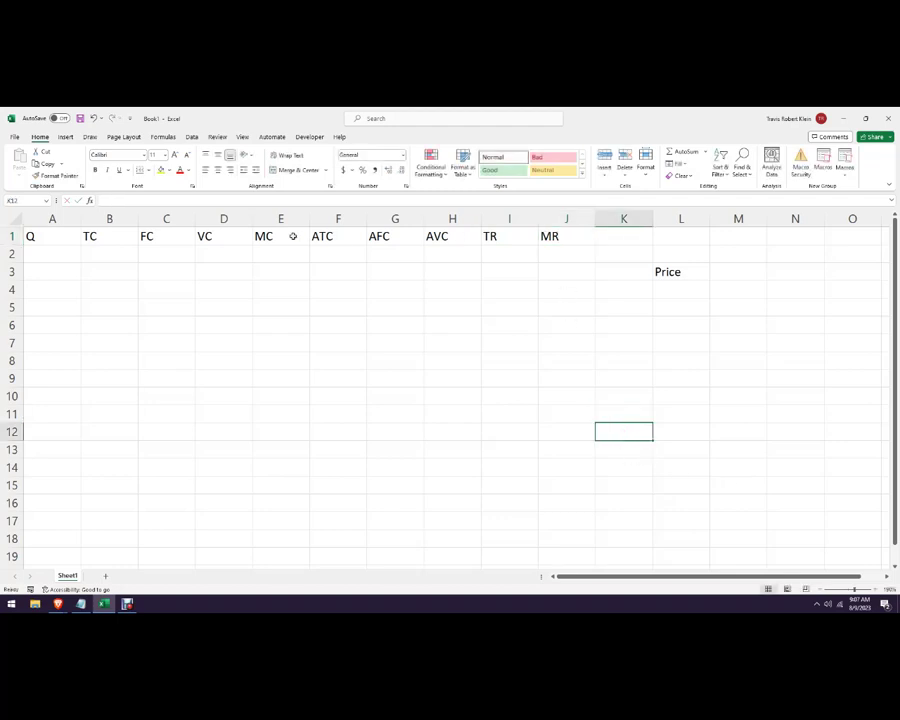
{"action": "left_click", "coordinate": [612, 236]}
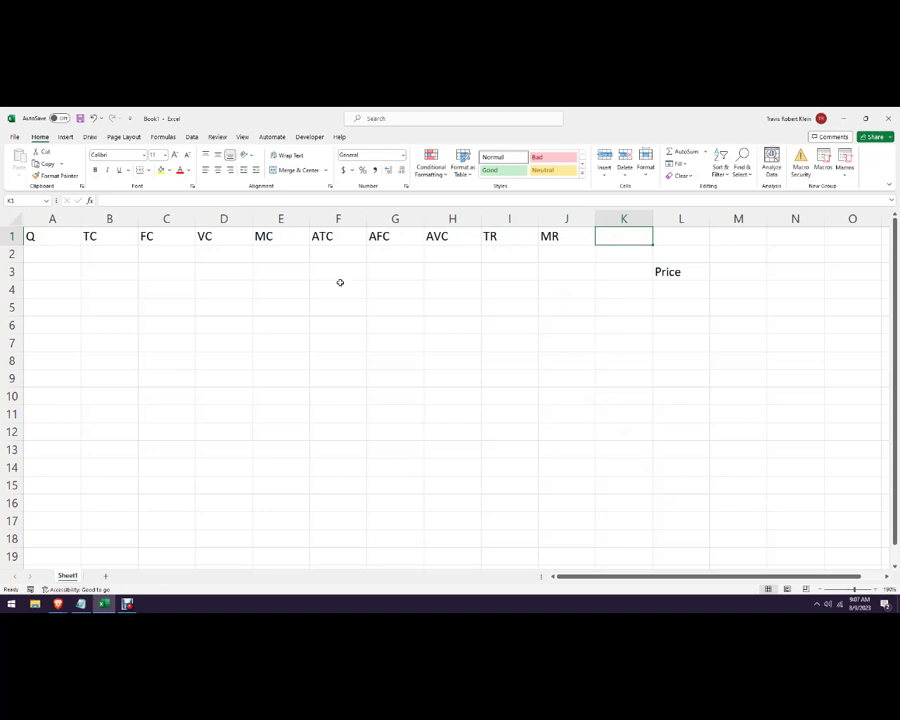
{"action": "left_click", "coordinate": [283, 232]}
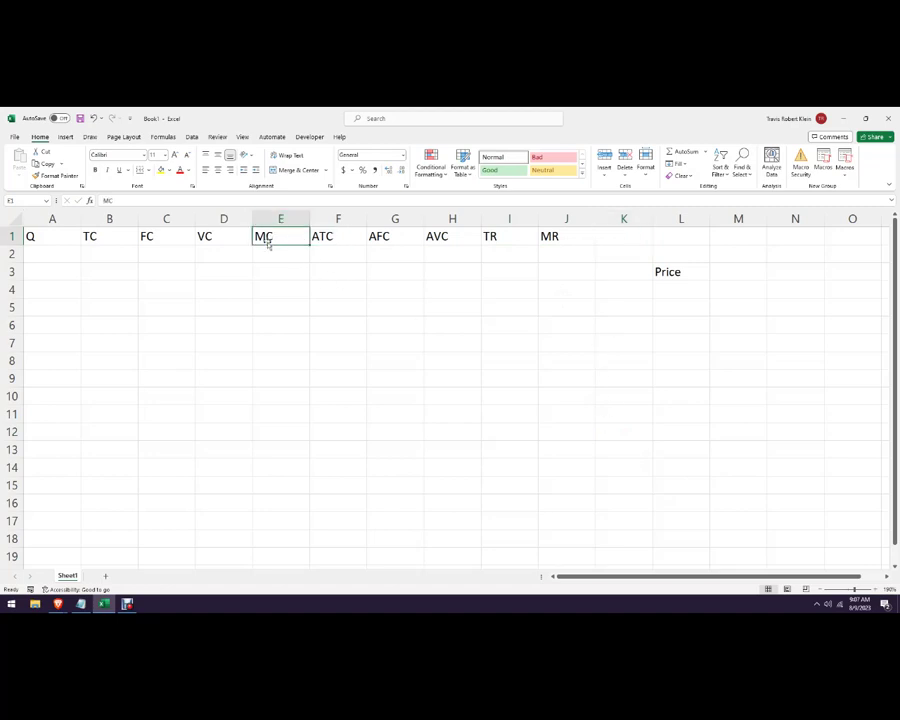
{"action": "left_click", "coordinate": [628, 240]}
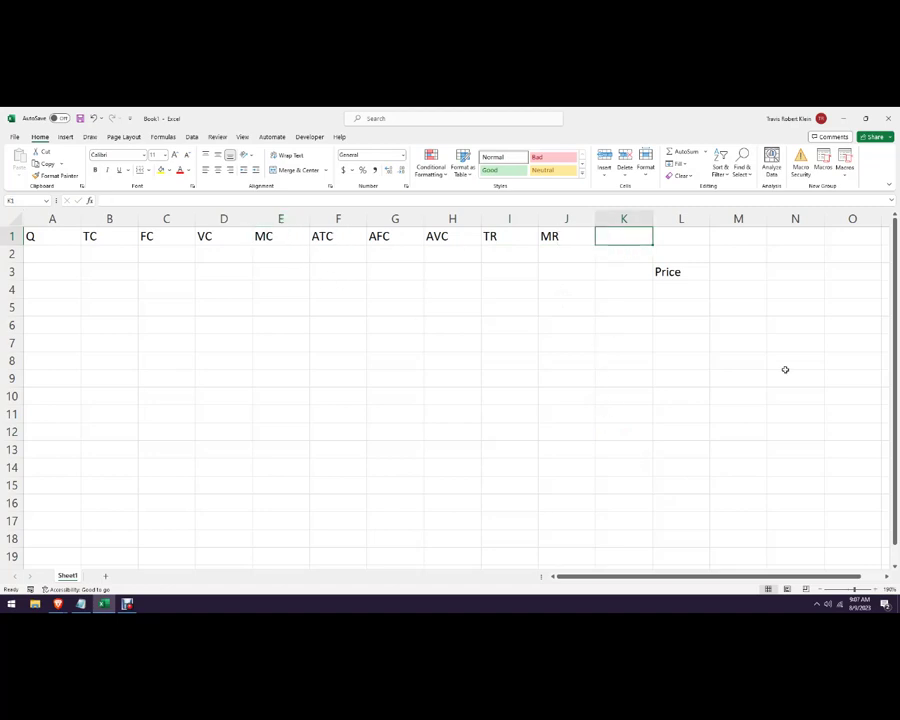
{"action": "type", "text": "MC"}
{"action": "left_click", "coordinate": [800, 360]}
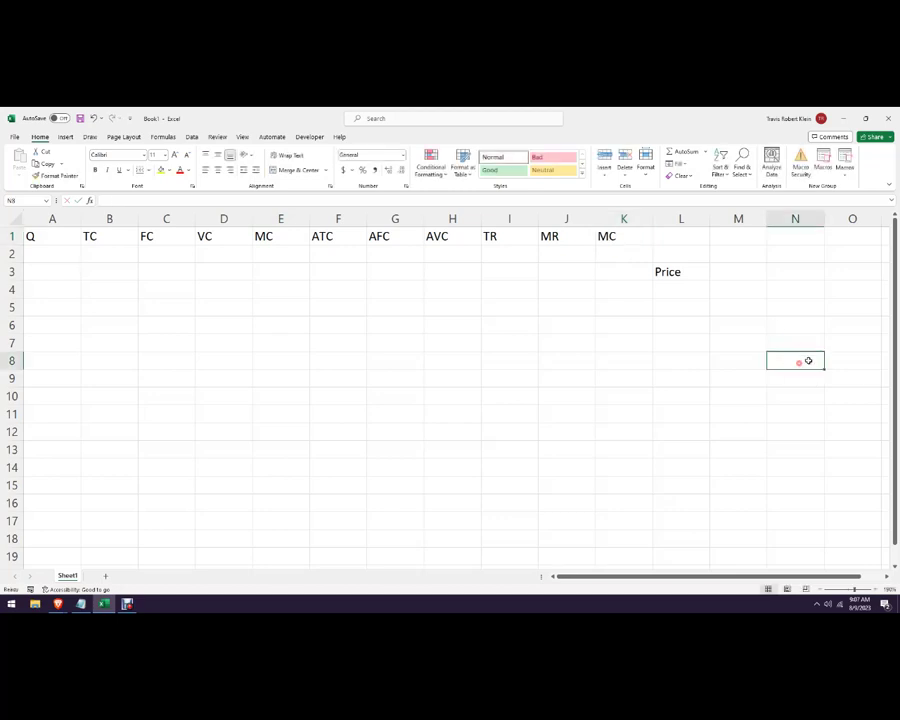
Enter 8 as the price value in M3, beside the Price label
{"action": "left_click", "coordinate": [733, 273]}
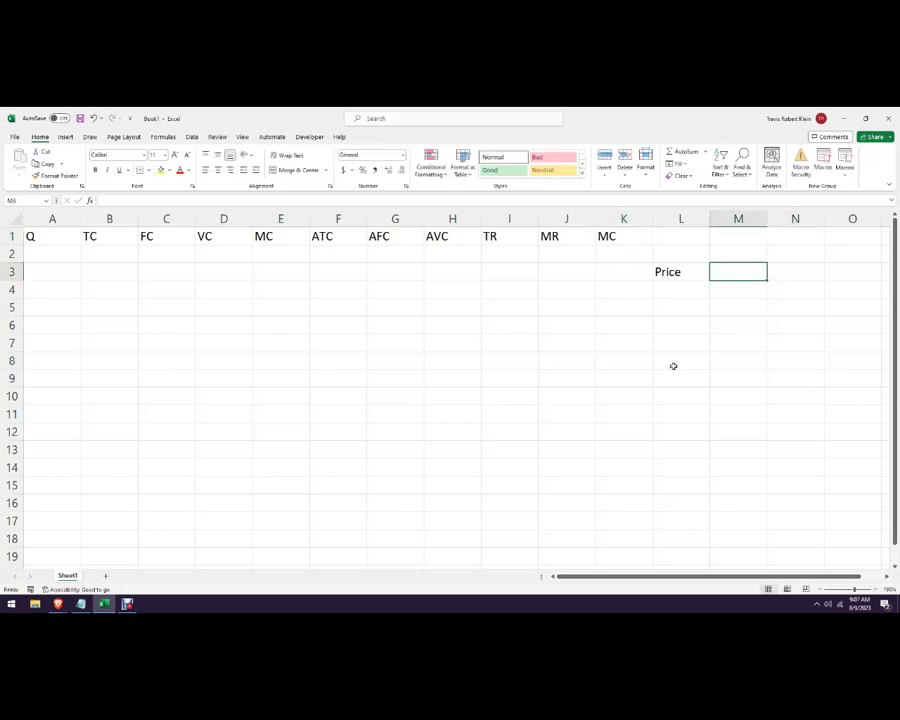
{"action": "type", "text": "8"}
{"action": "key", "text": "Return"}
{"action": "left_click", "coordinate": [502, 255]}
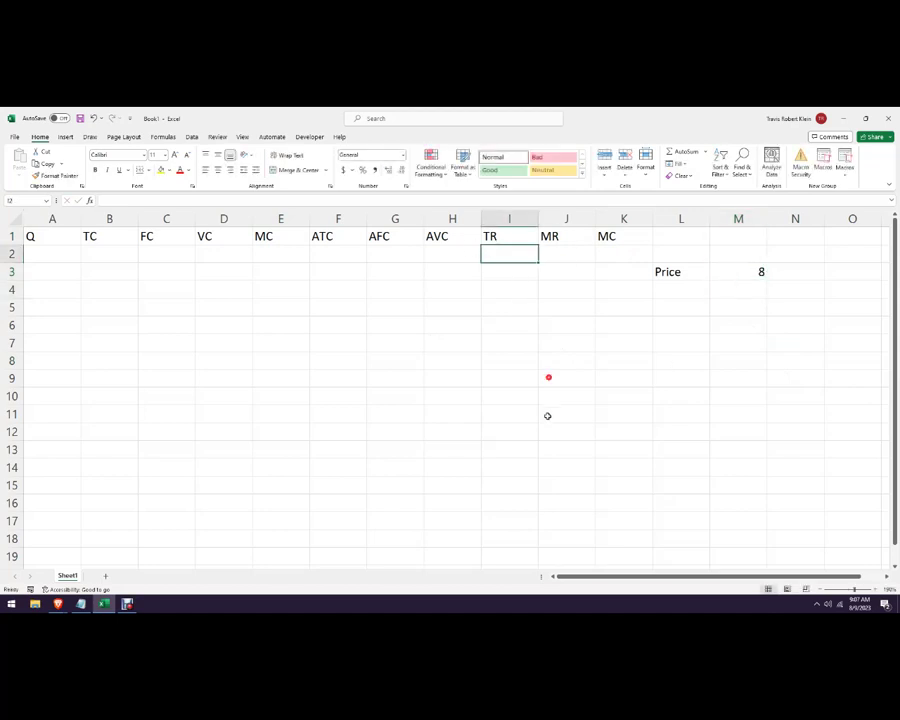
Put the total revenue formula =$M$3*A2 in I2
{"action": "left_click", "coordinate": [12, 236]}
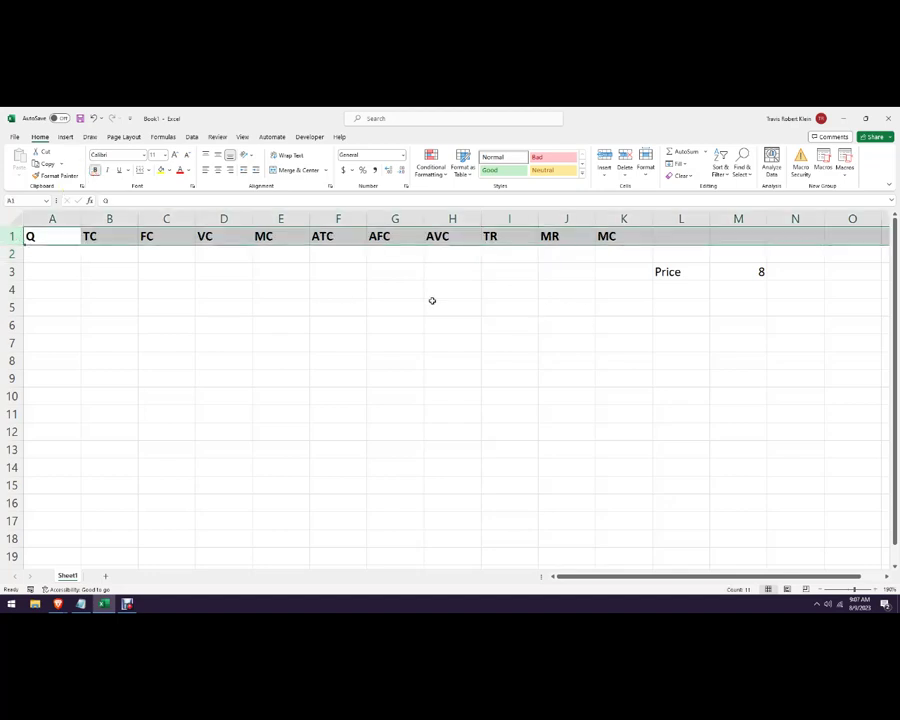
{"action": "left_click", "coordinate": [506, 256]}
{"action": "type", "text": "="}
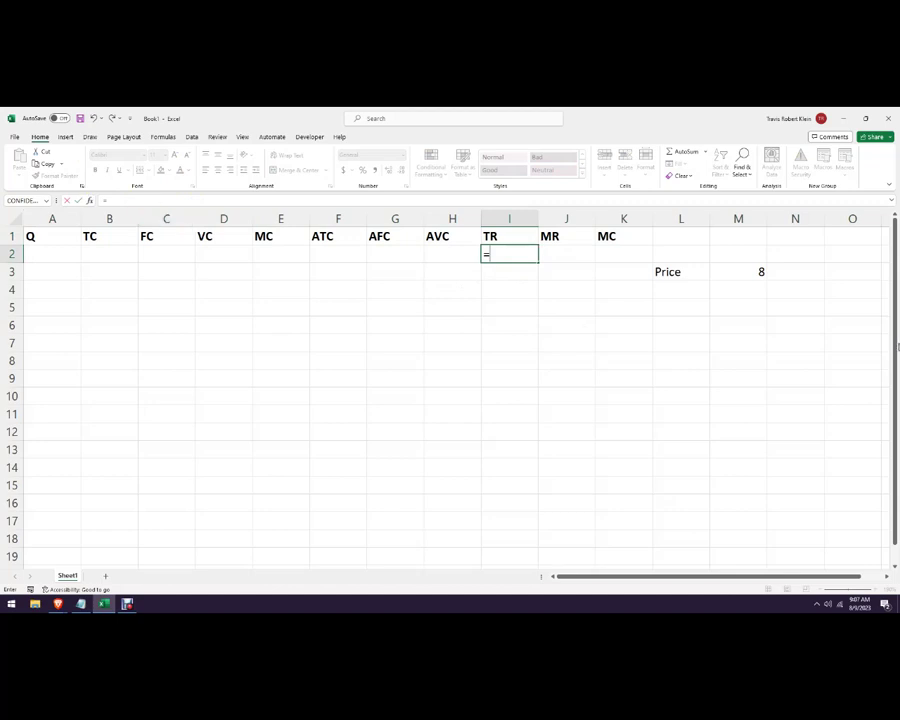
{"action": "left_click", "coordinate": [750, 273]}
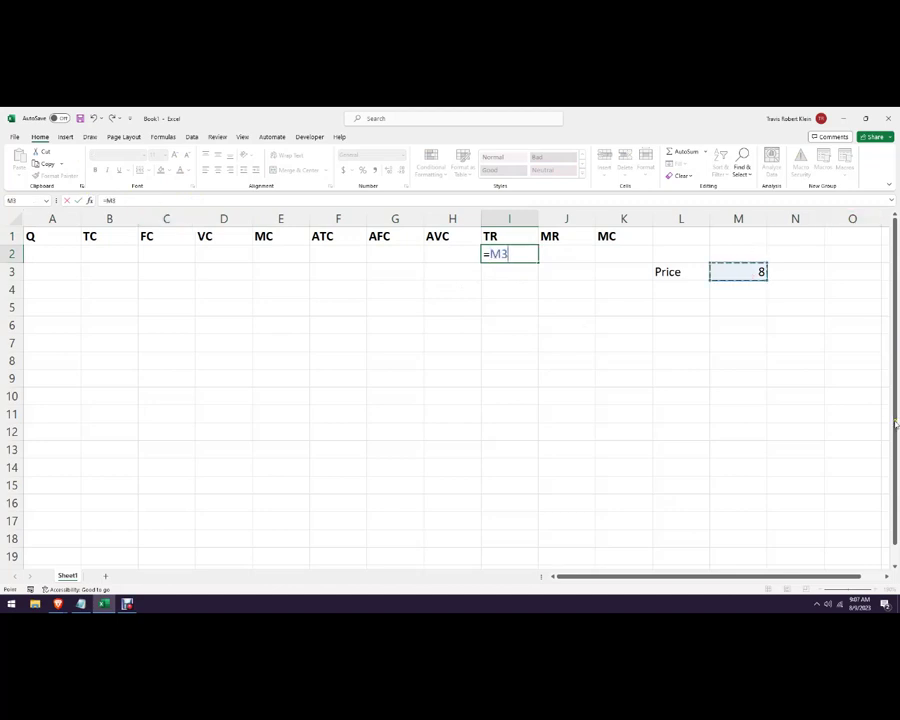
{"action": "key", "text": "F4"}
{"action": "type", "text": "*"}
{"action": "left_click", "coordinate": [60, 255]}
{"action": "key", "text": "Return"}
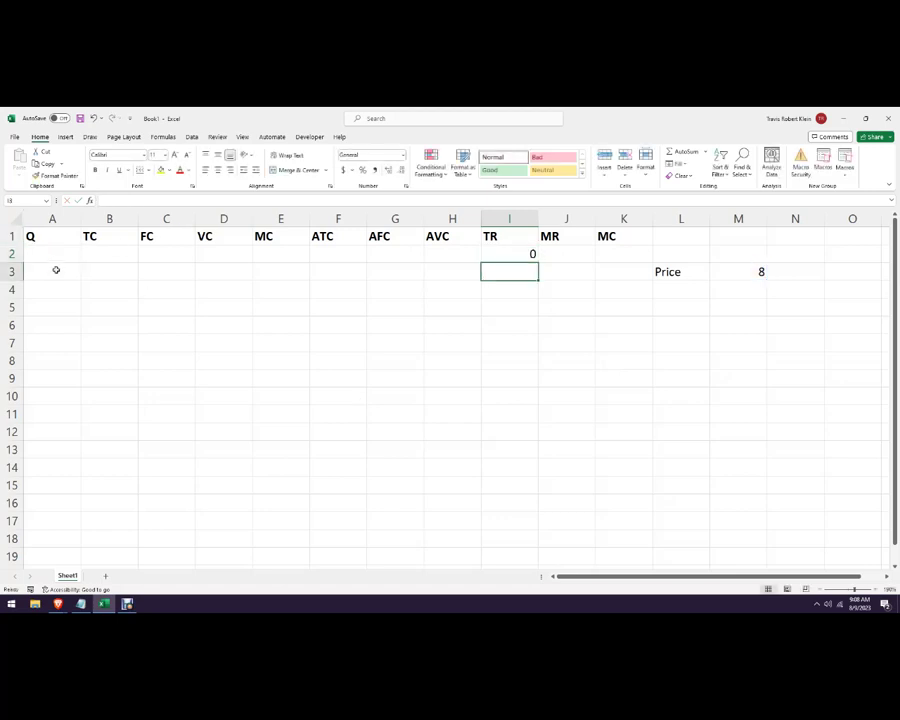
Enter quantities 0, 50, 100 and 150 in A2:A5, then select those four cells
{"action": "left_click", "coordinate": [62, 252]}
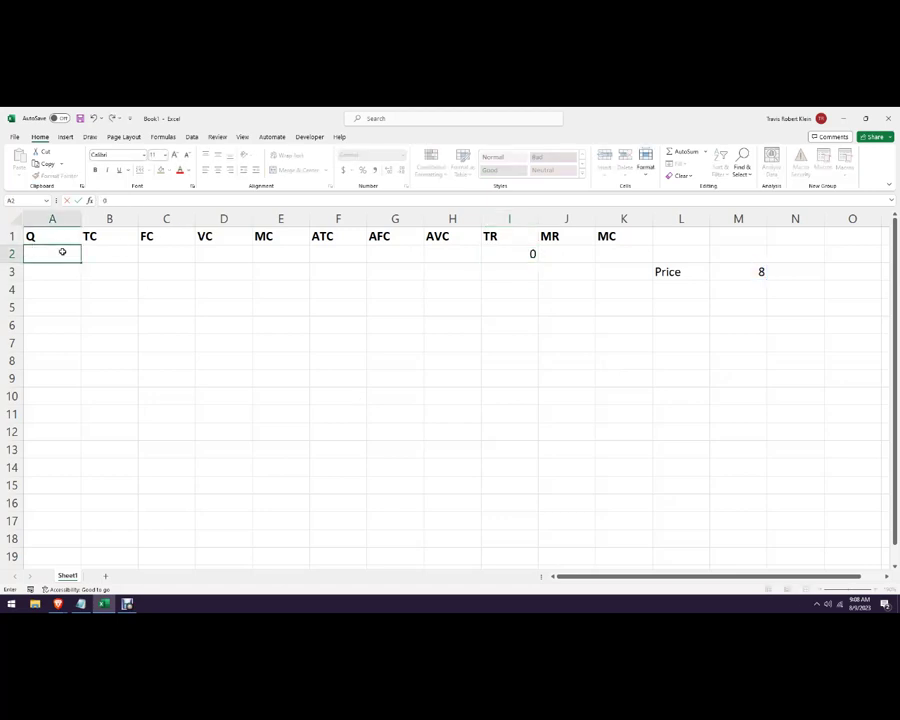
{"action": "type", "text": "0"}
{"action": "key", "text": "Return"}
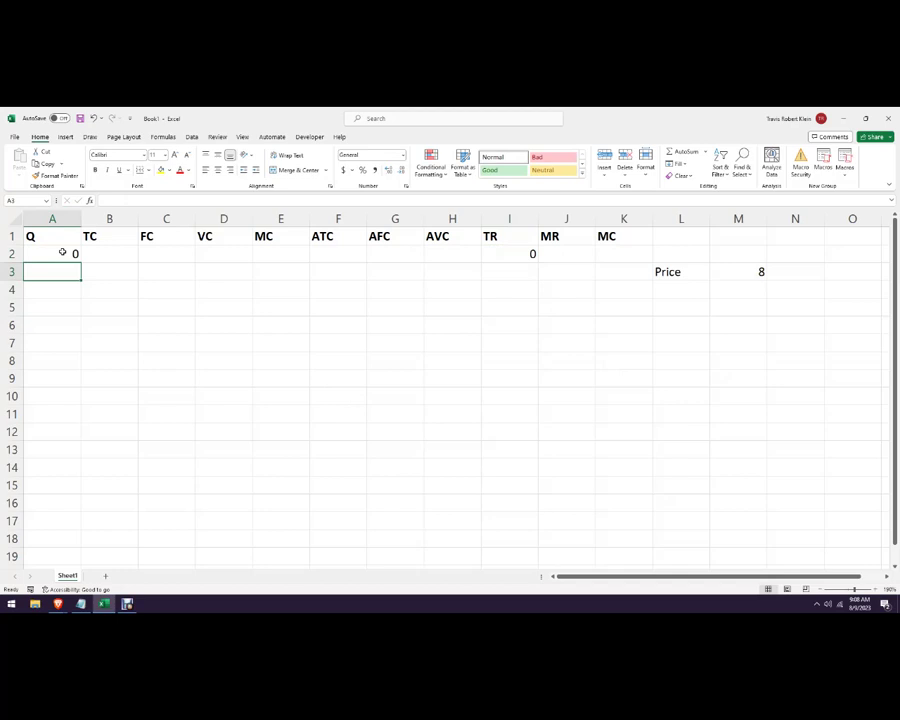
{"action": "type", "text": "50"}
{"action": "key", "text": "Return"}
{"action": "type", "text": "100"}
{"action": "key", "text": "Return"}
{"action": "type", "text": "15"}
{"action": "key", "text": "Return"}
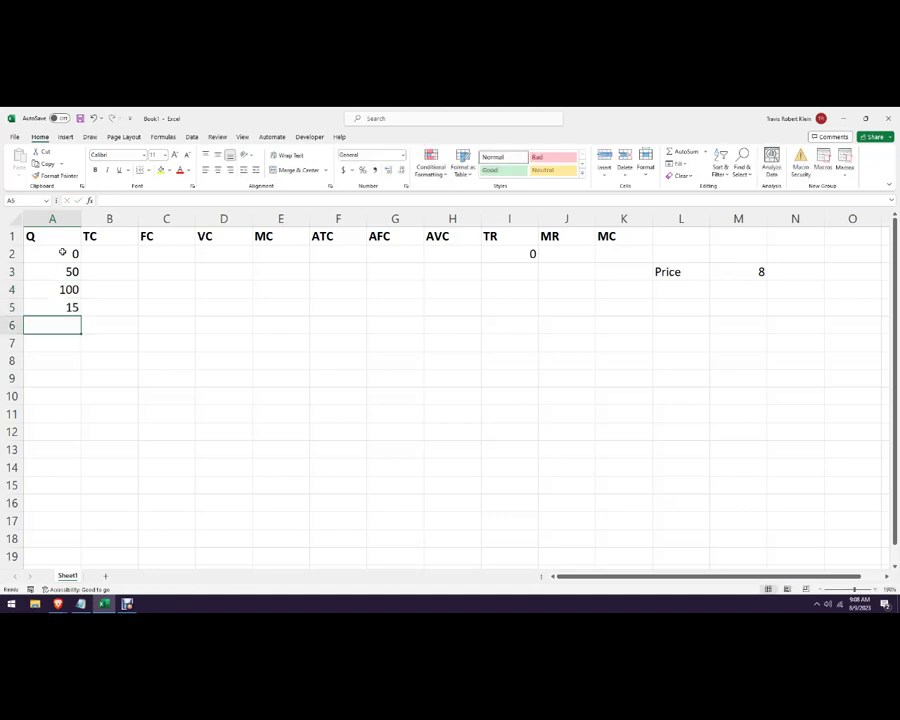
{"action": "key", "text": "Up"}
{"action": "type", "text": "150"}
{"action": "key", "text": "Return"}
{"action": "left_click_drag", "start_coordinate": [72, 253], "coordinate": [80, 538]}
Extend the quantity series down column A to 800
{"action": "left_click", "coordinate": [165, 426]}
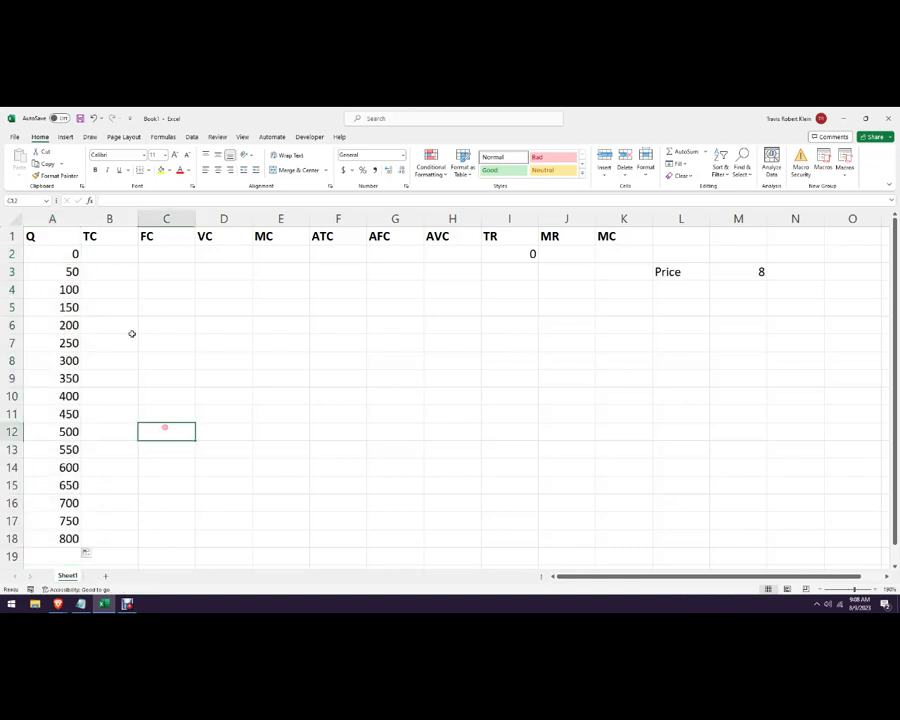
{"action": "left_click", "coordinate": [100, 272]}
{"action": "left_click", "coordinate": [97, 257]}
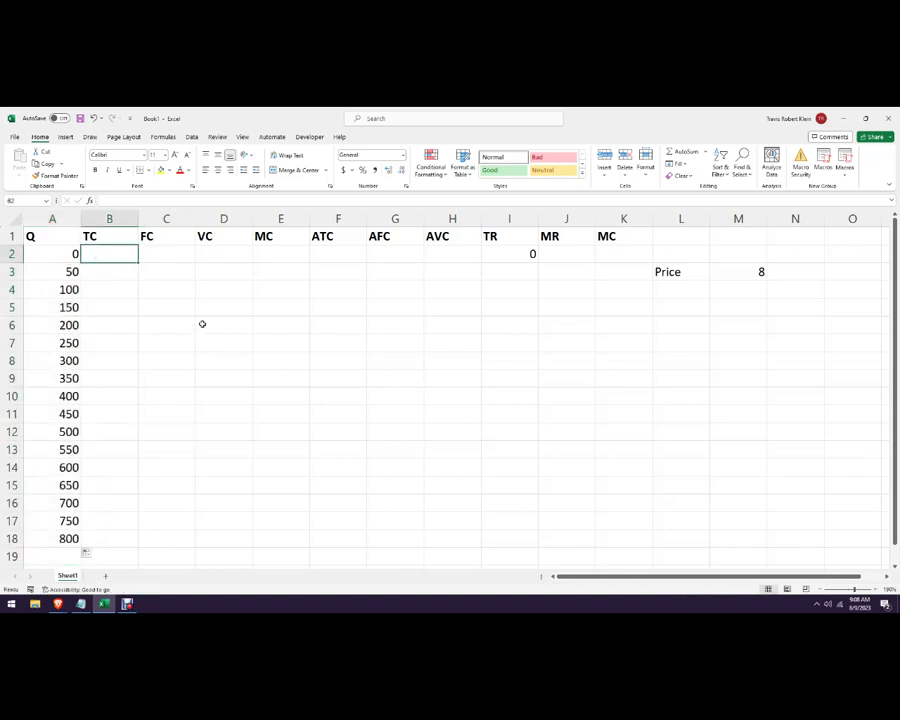
{"action": "left_click", "coordinate": [351, 254]}
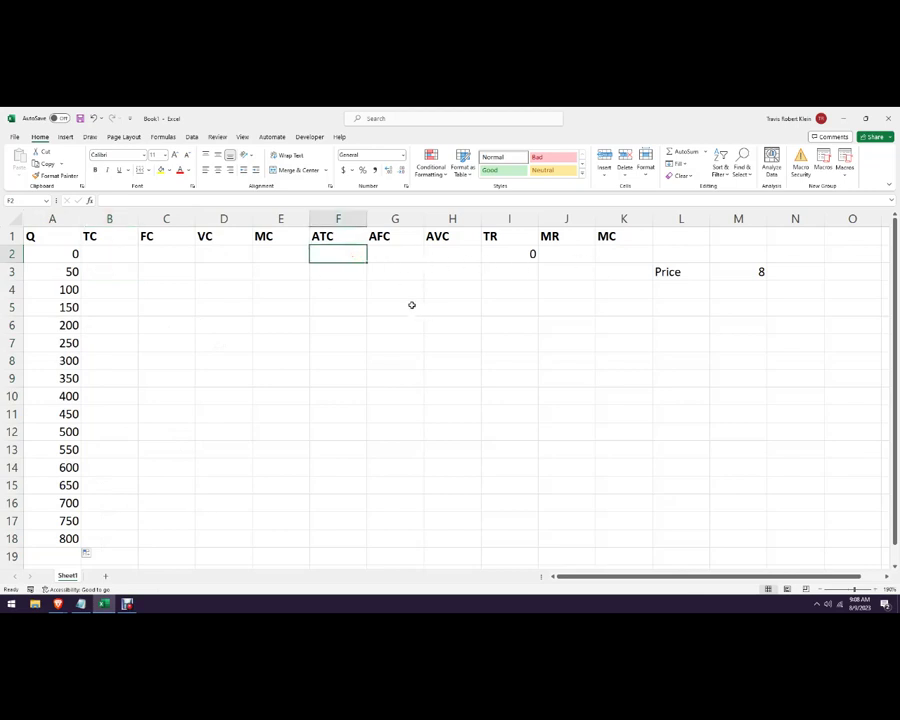
{"action": "left_click", "coordinate": [132, 253]}
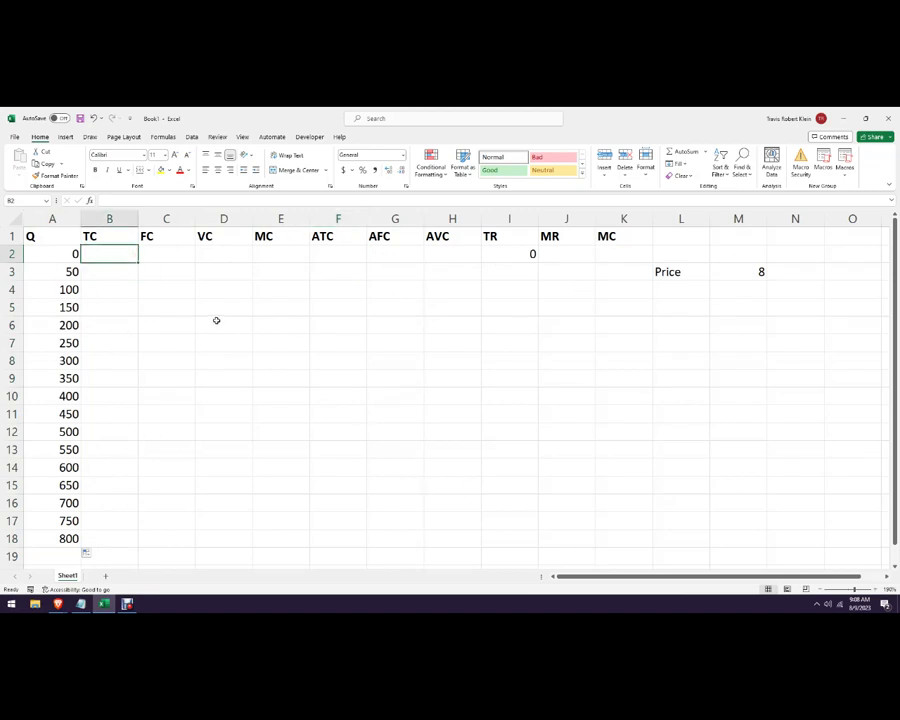
Enter fixed cost 100 in C2 and variable cost 0 in D2
{"action": "key", "text": "Tab"}
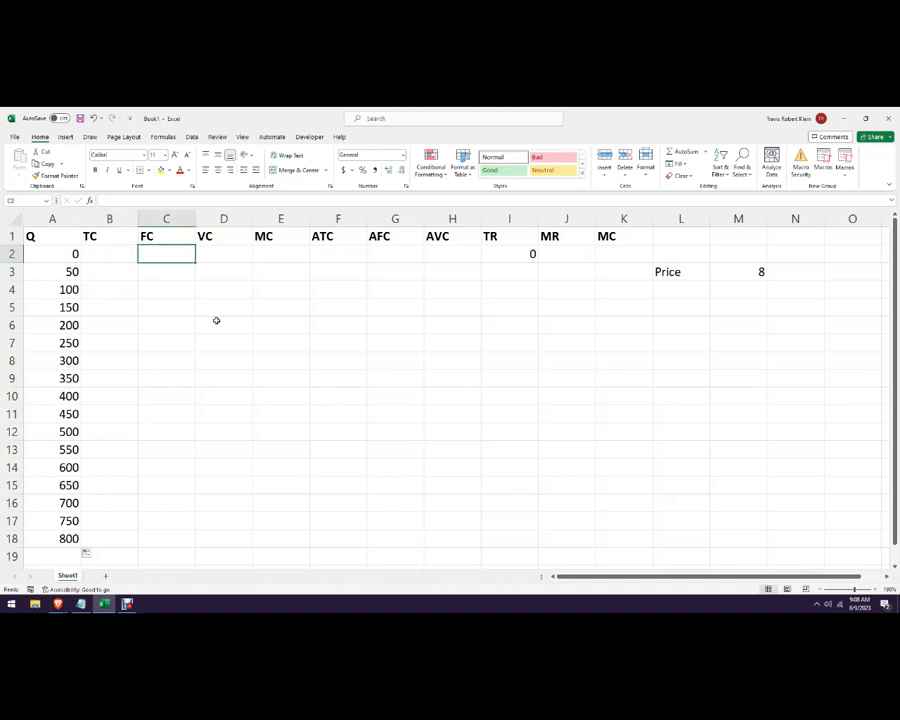
{"action": "type", "text": "1"}
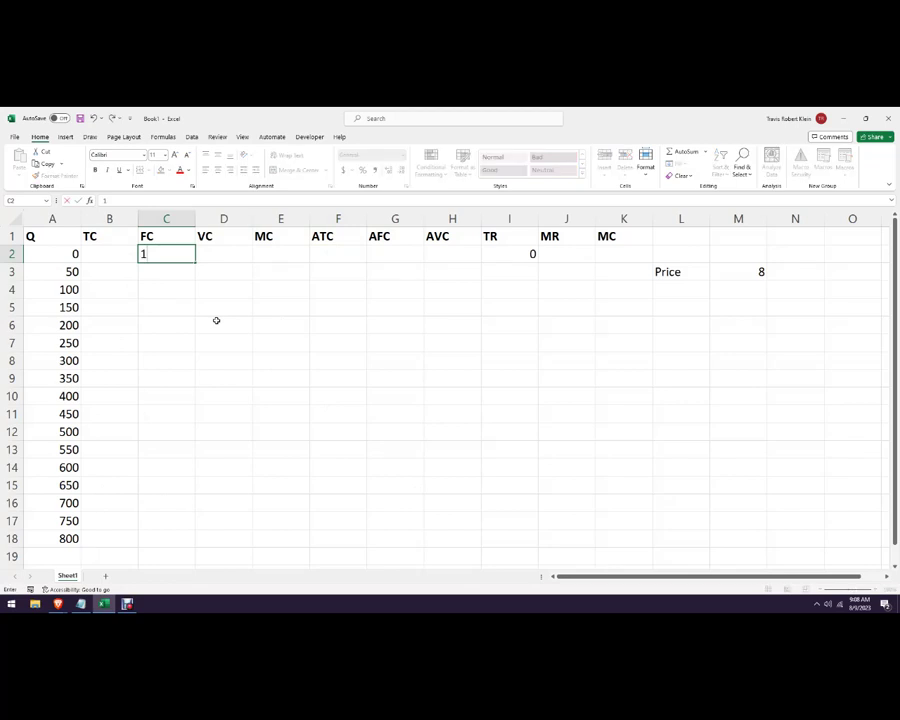
{"action": "type", "text": "00"}
{"action": "key", "text": "Tab"}
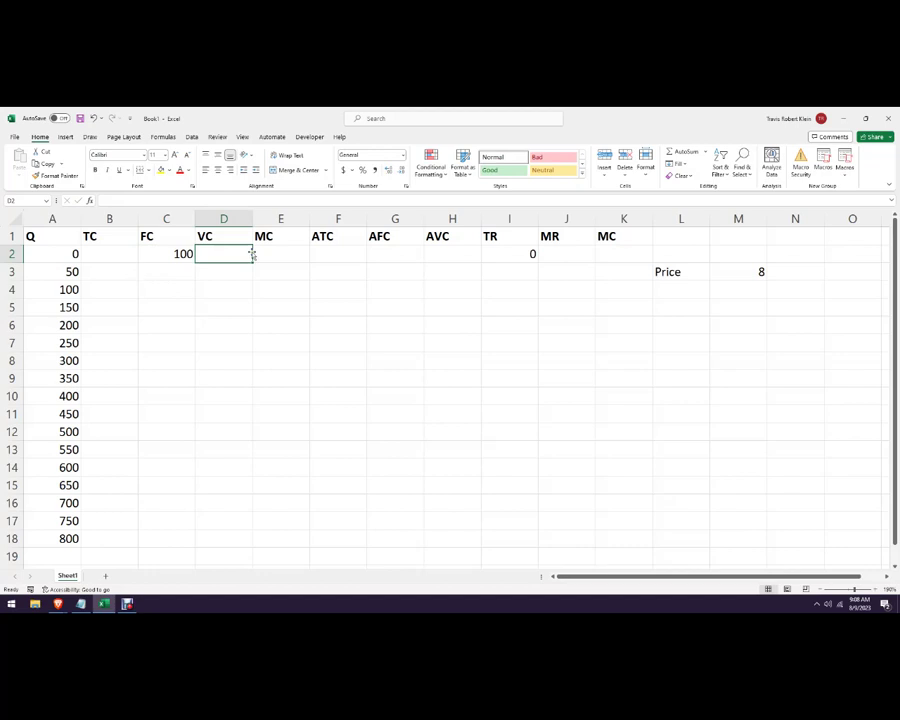
{"action": "type", "text": "0"}
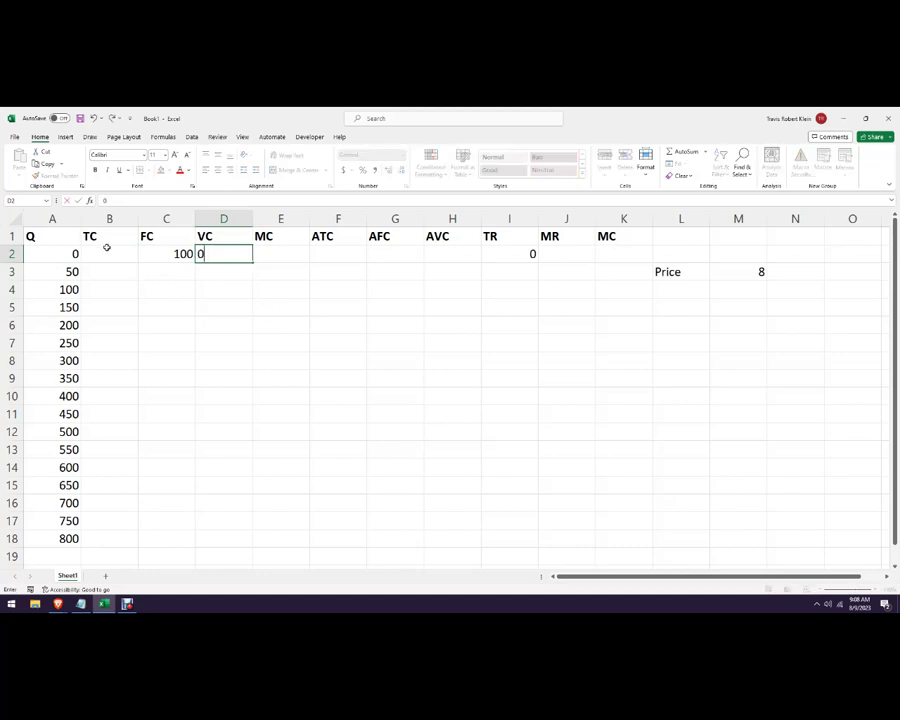
{"action": "left_click", "coordinate": [114, 253]}
Set B2 total cost to =C2+D2, showing 100
{"action": "type", "text": "="}
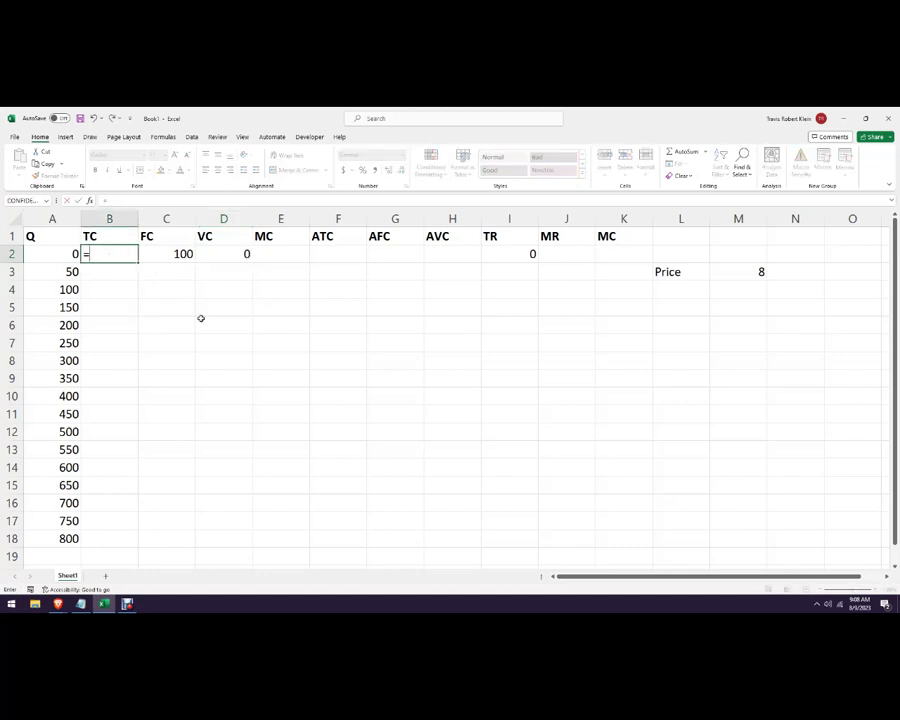
{"action": "left_click", "coordinate": [177, 253]}
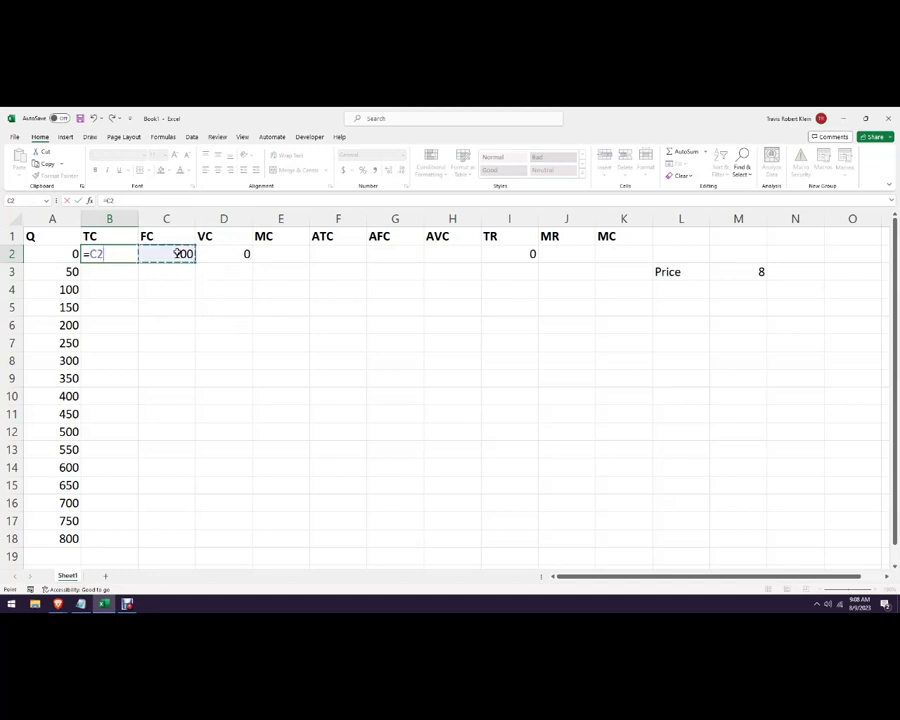
{"action": "type", "text": "+"}
{"action": "left_click", "coordinate": [243, 253]}
{"action": "key", "text": "Return"}
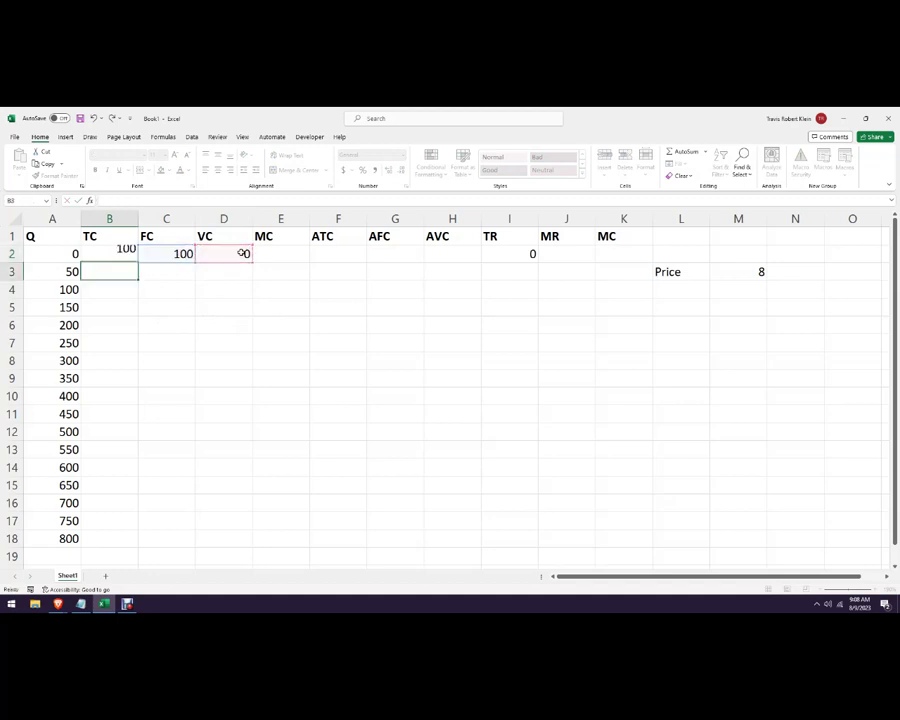
{"action": "left_click", "coordinate": [279, 254]}
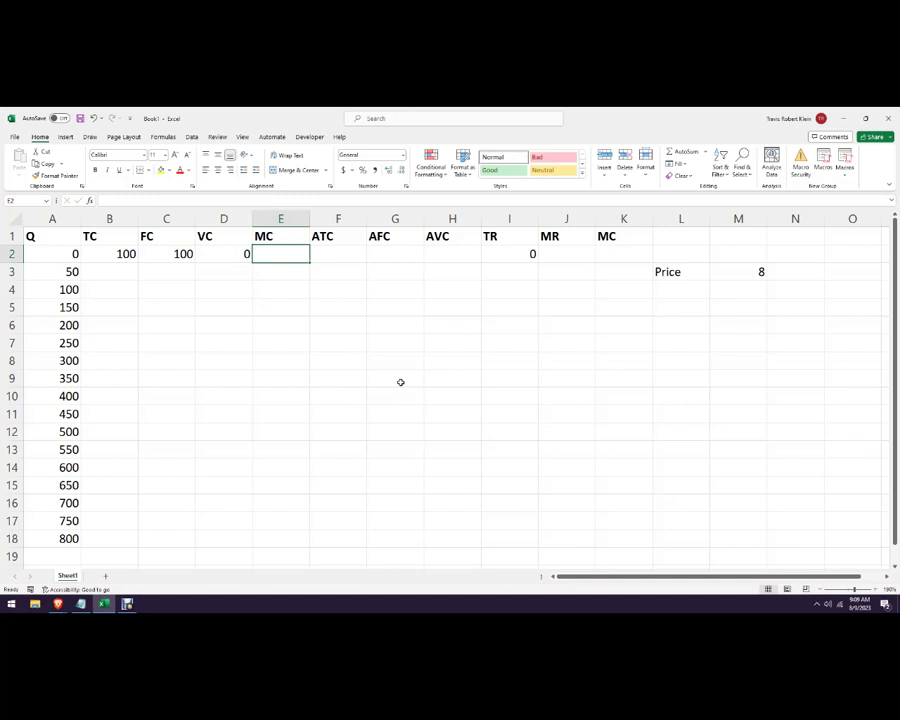
Enter XXX in E2, fill it across to H2, and type XXX in J2 and K2
{"action": "type", "text": "XXX"}
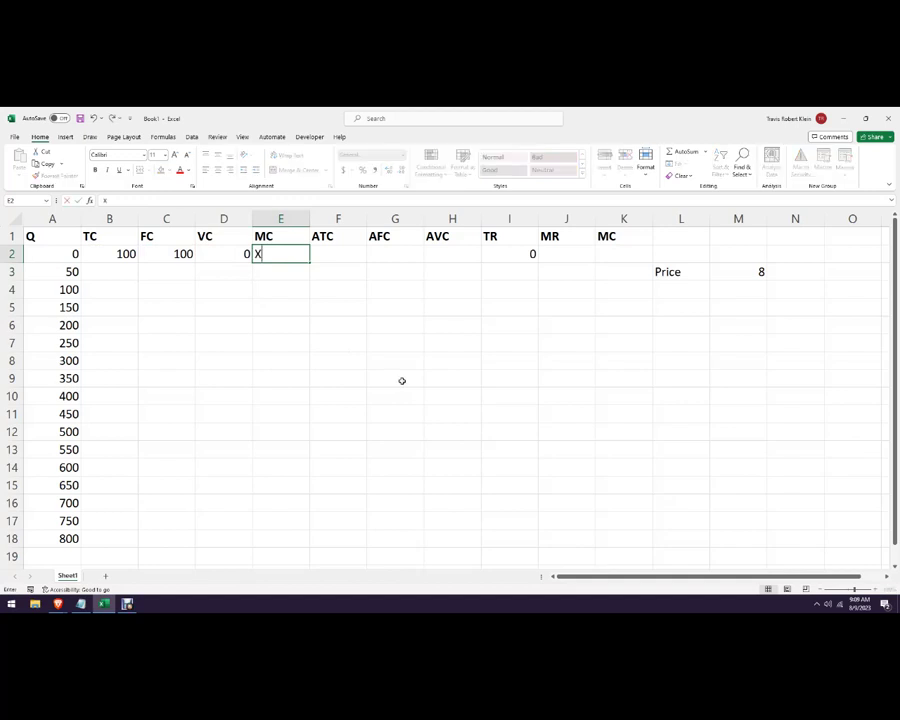
{"action": "left_click", "coordinate": [341, 257]}
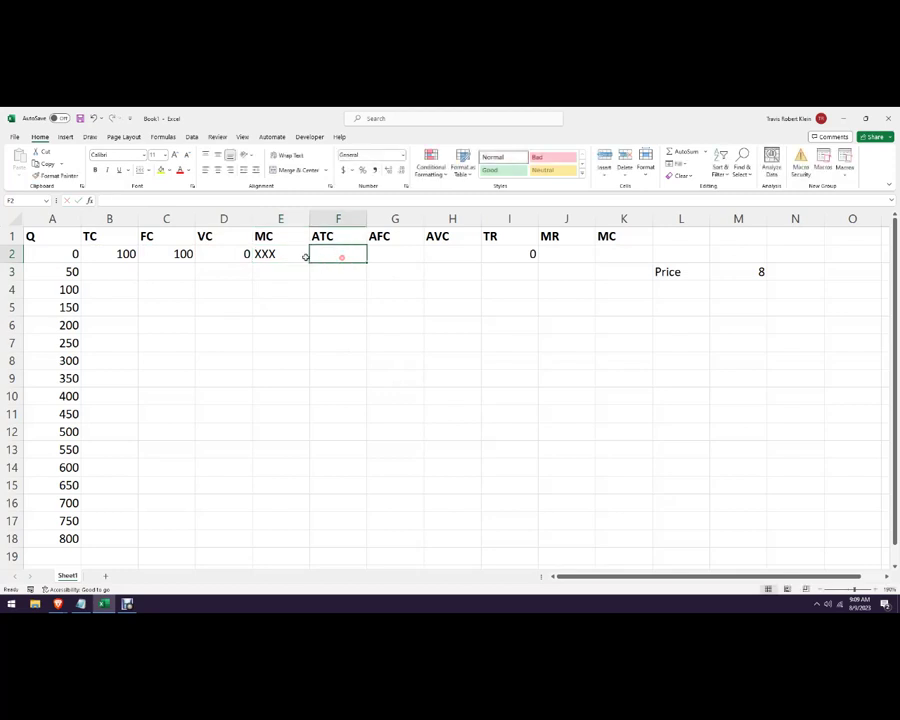
{"action": "left_click", "coordinate": [298, 254]}
{"action": "left_click_drag", "start_coordinate": [310, 262], "coordinate": [480, 266]}
{"action": "left_click", "coordinate": [565, 255]}
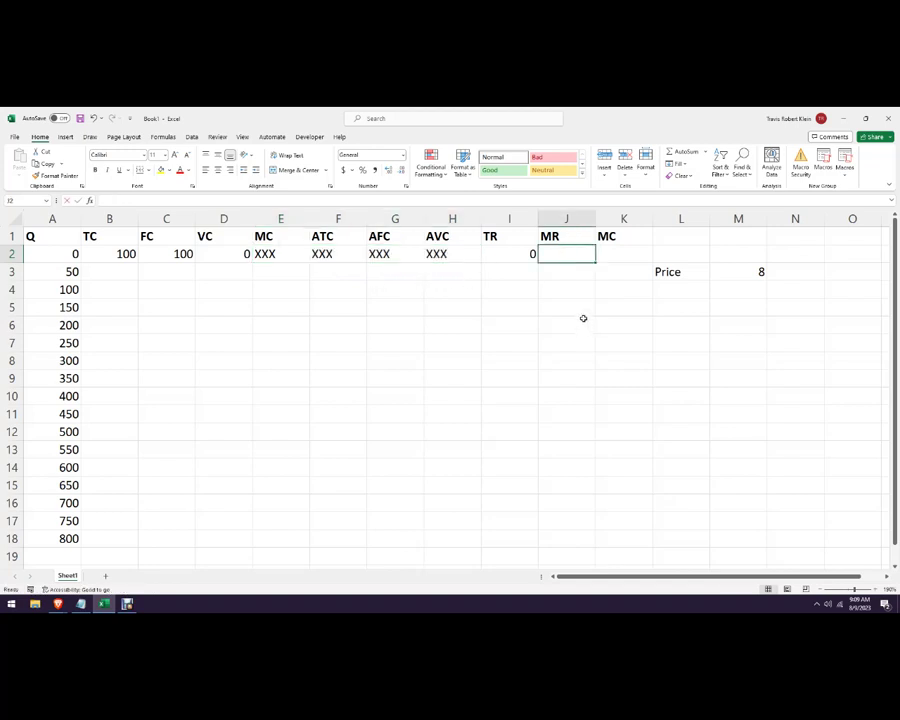
{"action": "type", "text": "XXX"}
{"action": "left_click", "coordinate": [629, 250]}
{"action": "type", "text": "XXX"}
{"action": "left_click", "coordinate": [601, 358]}
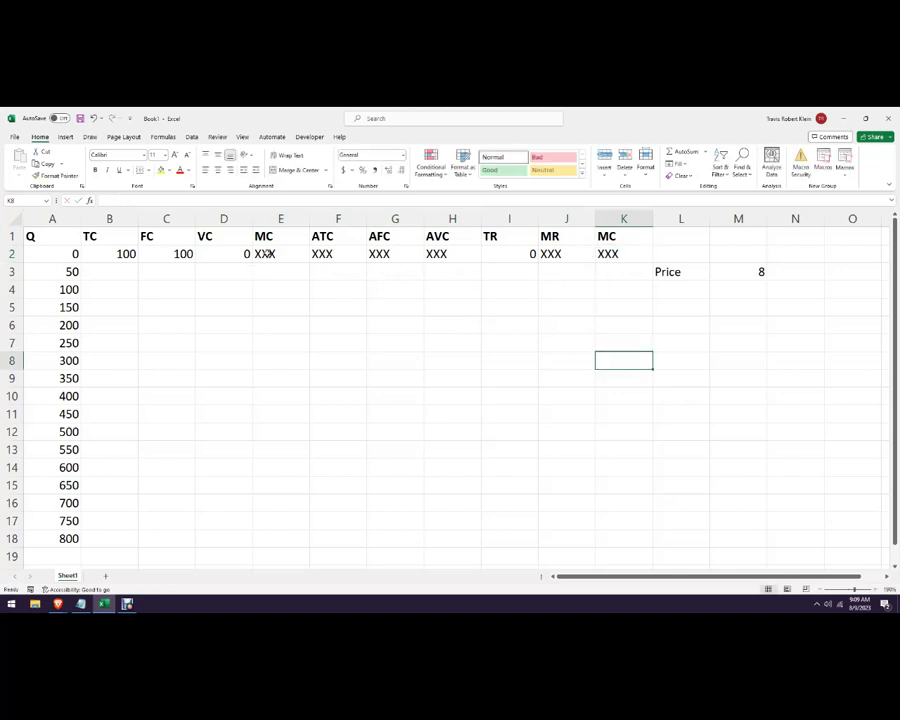
Center the row 2 entries in D2:H2 and K2, then left-align the 0 in D2
{"action": "left_click_drag", "start_coordinate": [245, 255], "coordinate": [449, 262]}
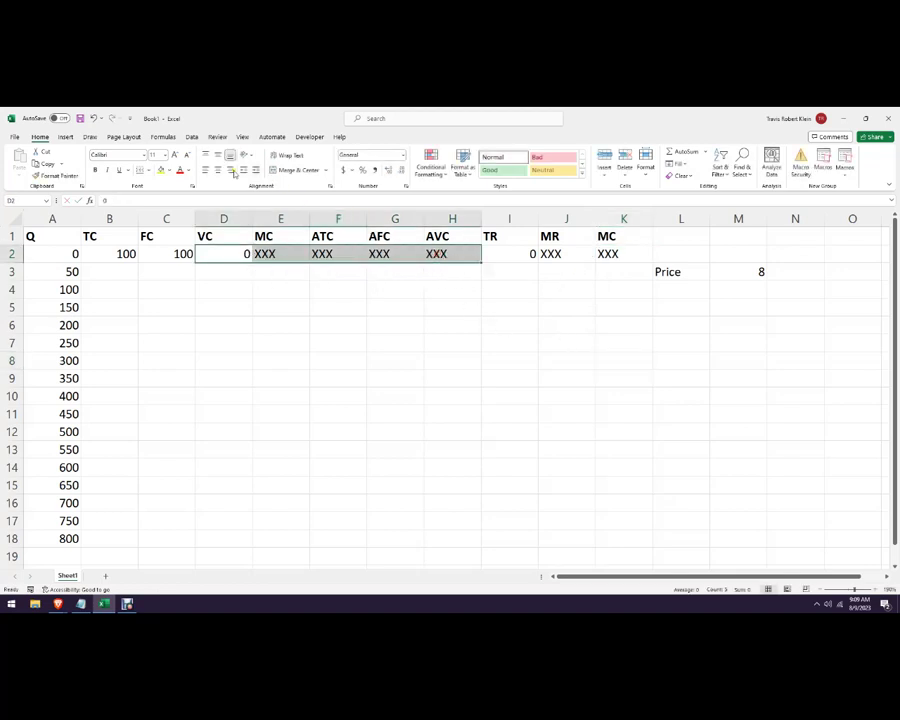
{"action": "left_click", "coordinate": [217, 170]}
{"action": "left_click", "coordinate": [604, 253]}
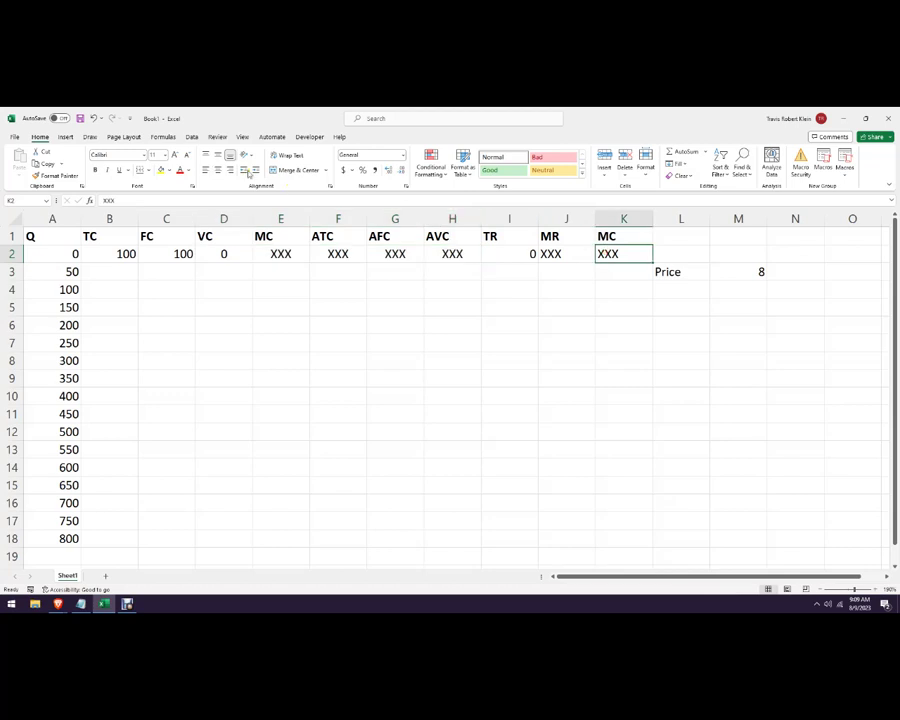
{"action": "left_click", "coordinate": [240, 256]}
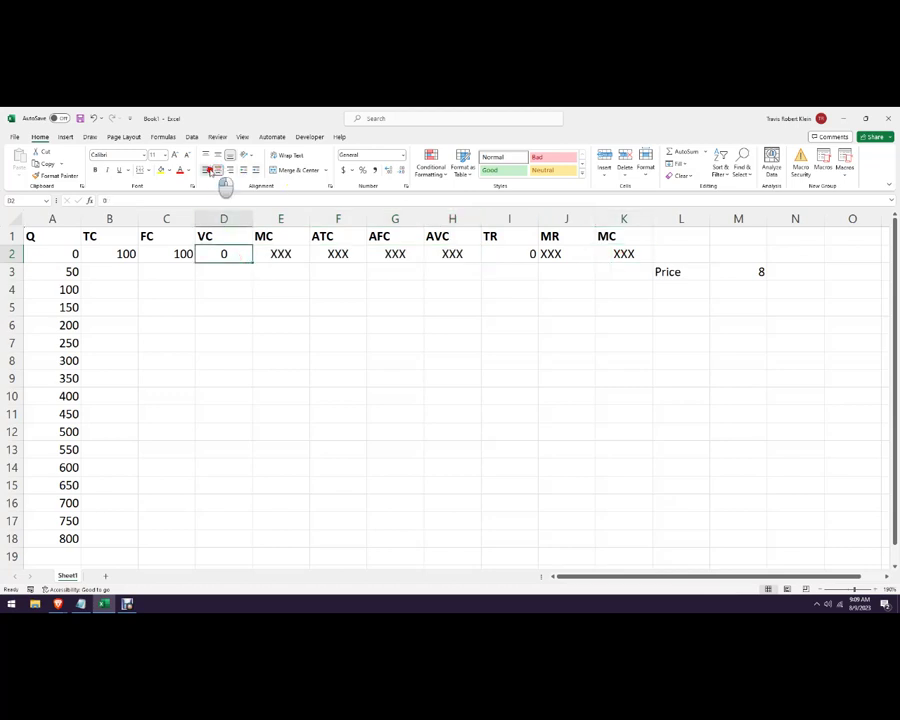
{"action": "left_click", "coordinate": [205, 170]}
{"action": "left_click", "coordinate": [256, 305]}
{"action": "left_click", "coordinate": [112, 271]}
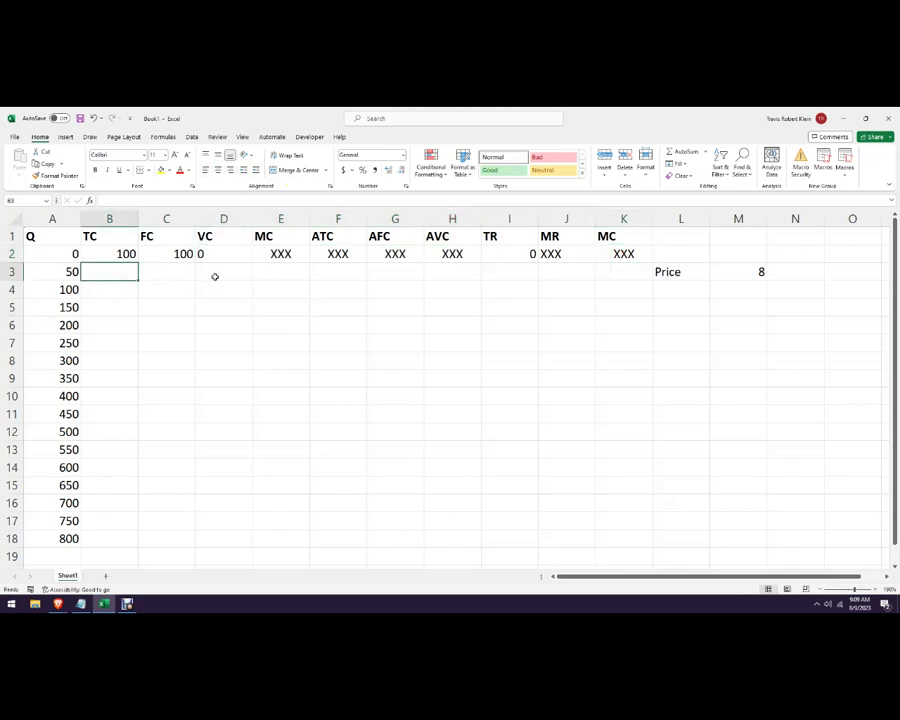
Enter the VC formula =D2+7.5 in D3 and fill it down to D18
{"action": "left_click", "coordinate": [214, 274]}
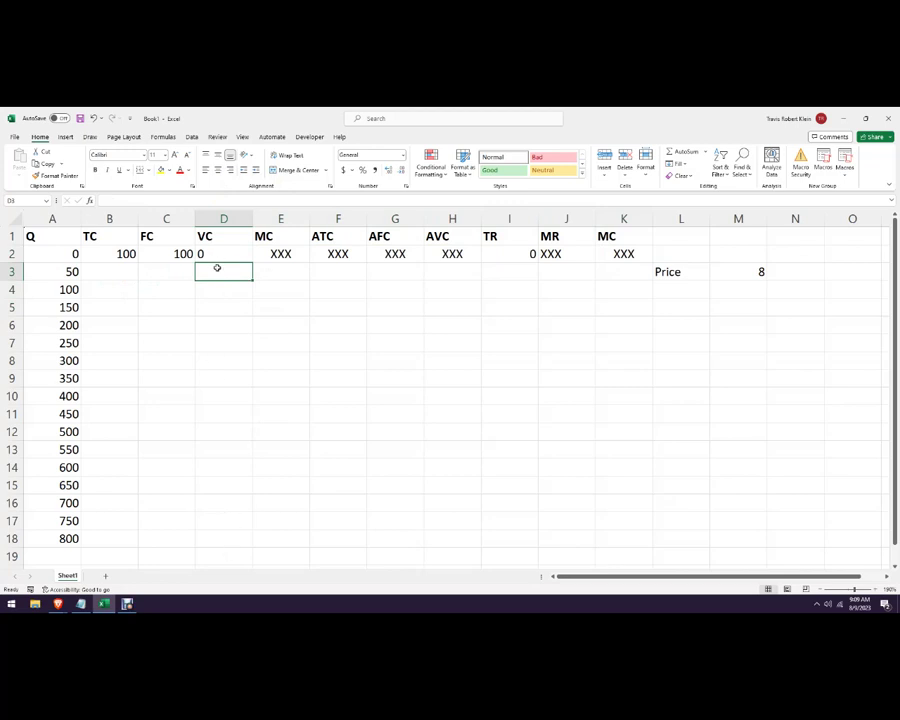
{"action": "type", "text": "="}
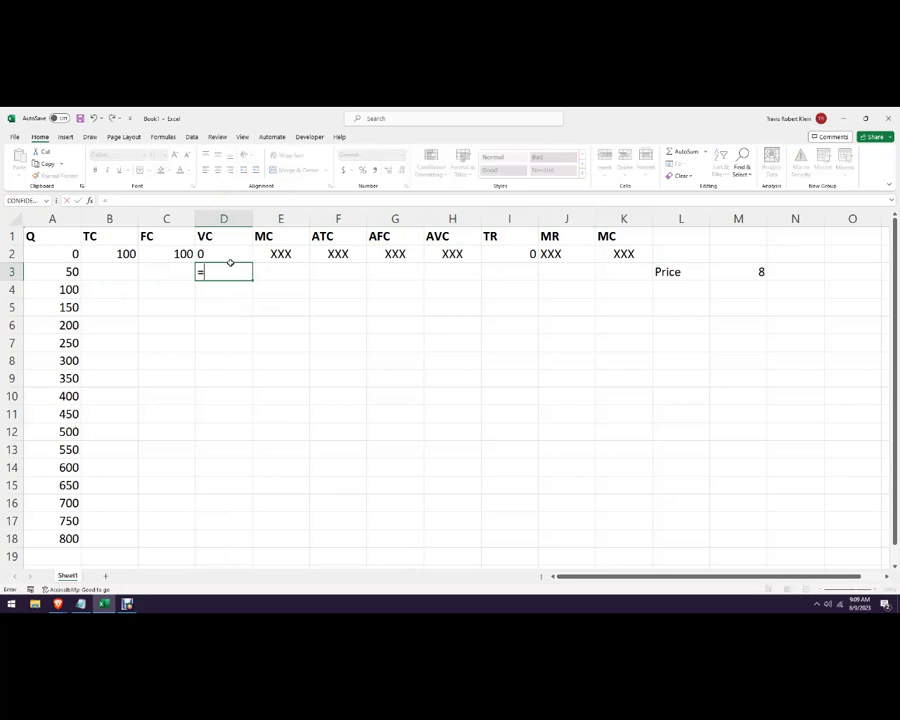
{"action": "left_click", "coordinate": [225, 250]}
{"action": "type", "text": "+7.50"}
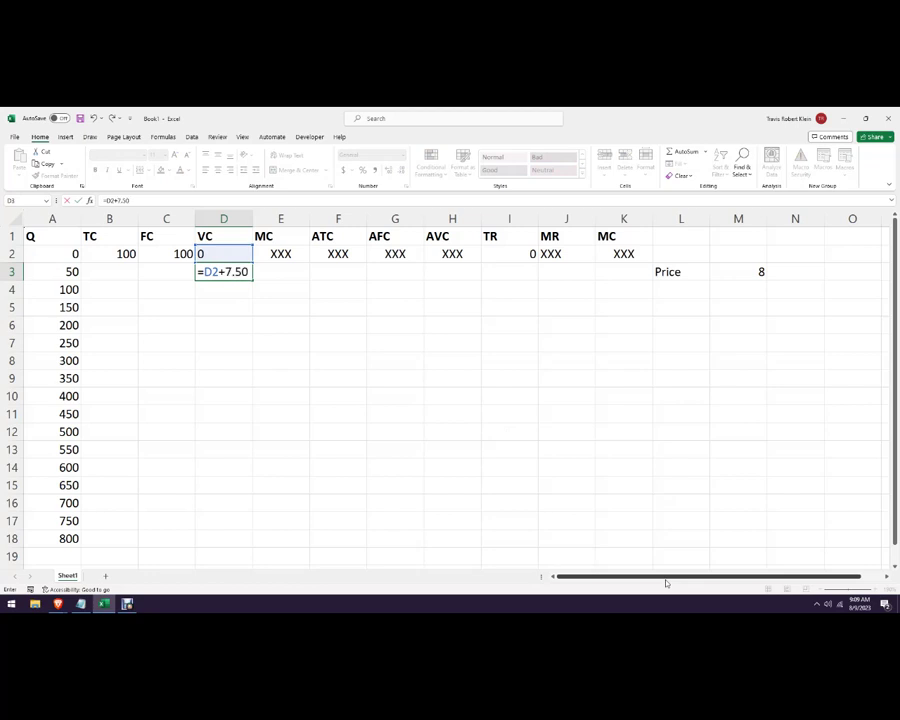
{"action": "key", "text": "Return"}
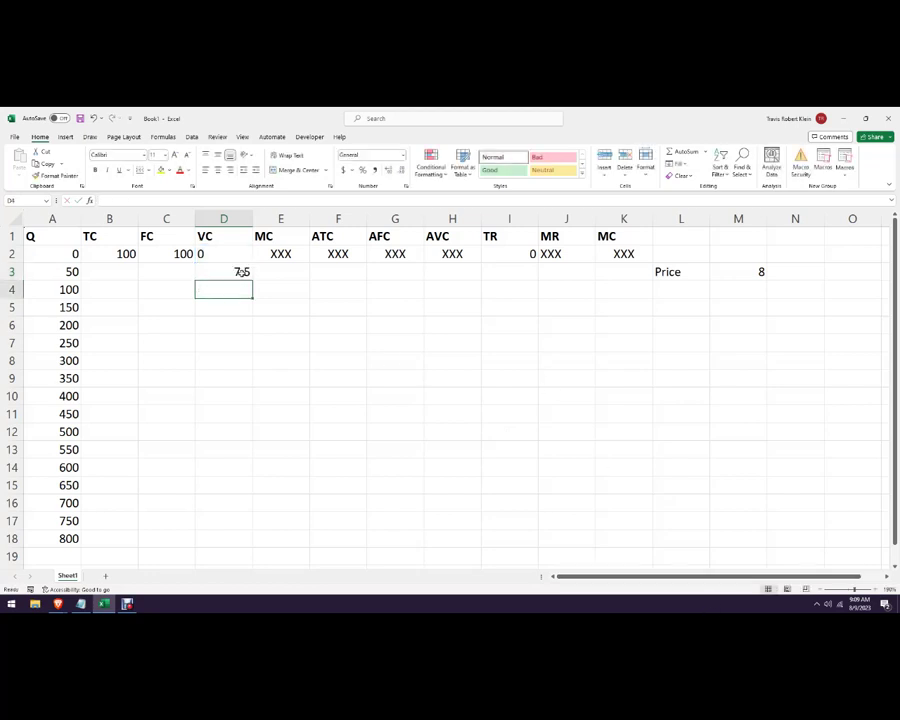
{"action": "left_click", "coordinate": [241, 270]}
{"action": "left_click", "coordinate": [203, 254]}
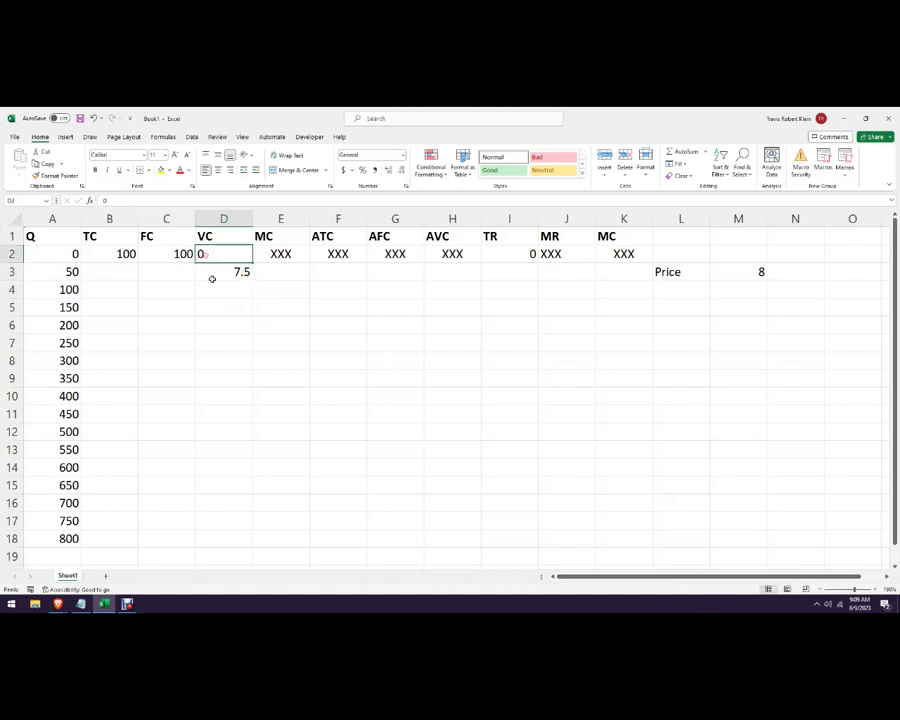
{"action": "left_click", "coordinate": [216, 276]}
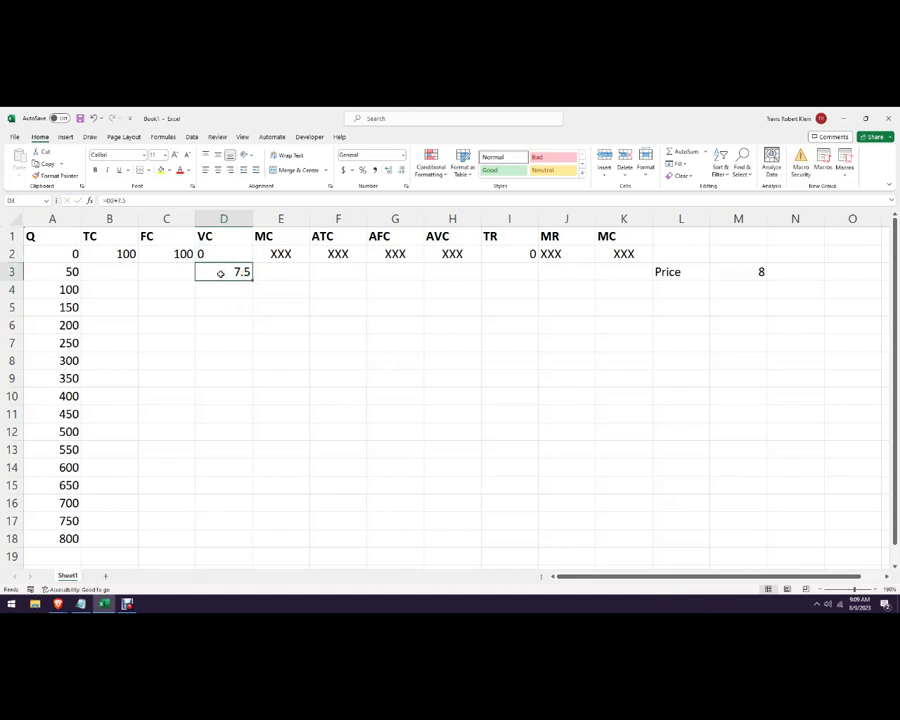
{"action": "left_click_drag", "start_coordinate": [253, 279], "coordinate": [272, 546]}
{"action": "left_click", "coordinate": [346, 470]}
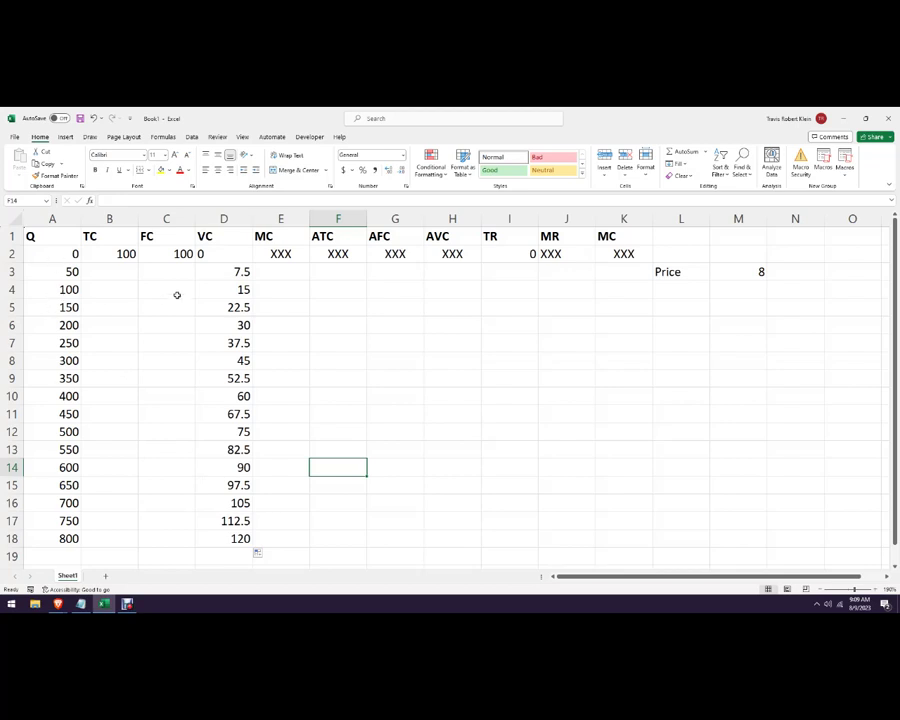
Change the D3 formula to =D2+120 so VC starts at 120
{"action": "left_click", "coordinate": [225, 286]}
{"action": "left_click", "coordinate": [241, 270]}
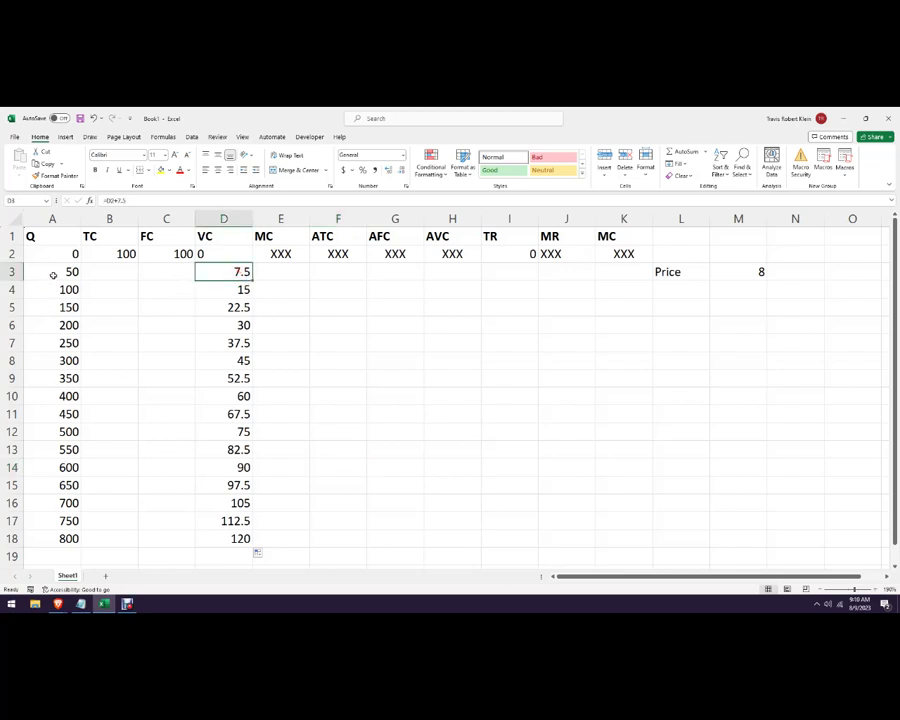
{"action": "left_click", "coordinate": [127, 201]}
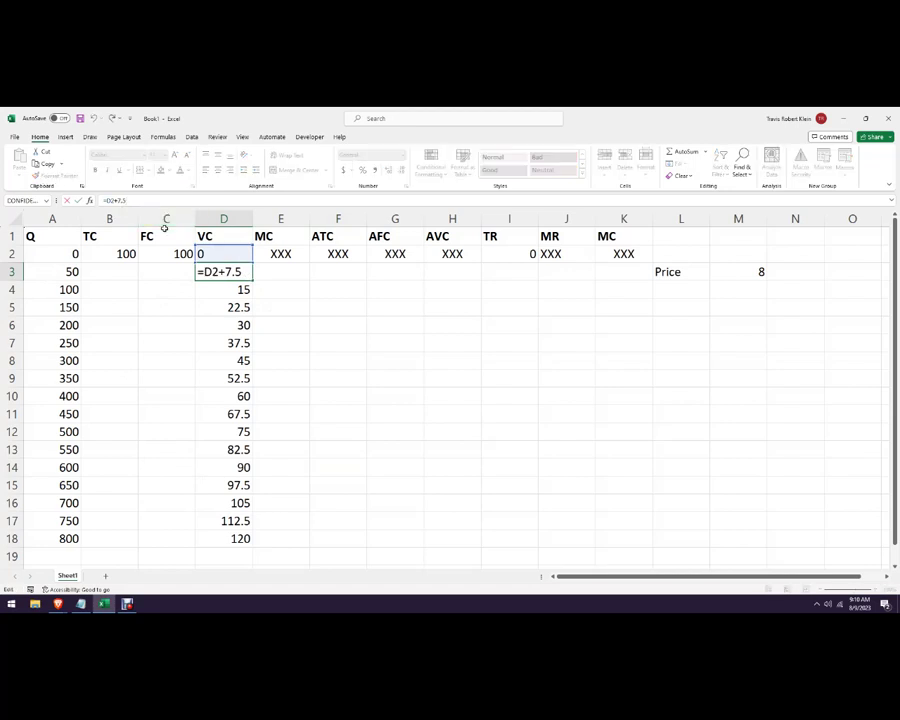
{"action": "key", "text": "BackSpace"}
{"action": "key", "text": "BackSpace"}
{"action": "type", "text": "10"}
{"action": "key", "text": "BackSpace"}
{"action": "key", "text": "BackSpace"}
{"action": "type", "text": "20"}
{"action": "key", "text": "Return"}
{"action": "left_click", "coordinate": [294, 376]}
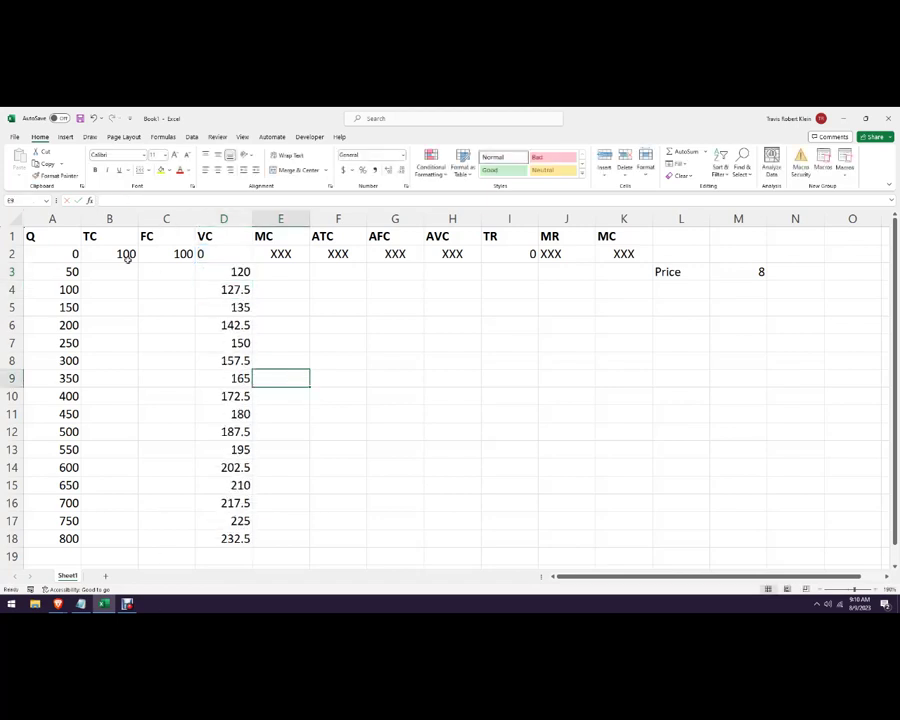
Apply dollar Accounting format to the cost table B3:K18 and the row 2 cost values
{"action": "left_click_drag", "start_coordinate": [113, 264], "coordinate": [632, 492]}
{"action": "scroll", "coordinate": [632, 504], "scroll_direction": "up", "scroll_amount": 1}
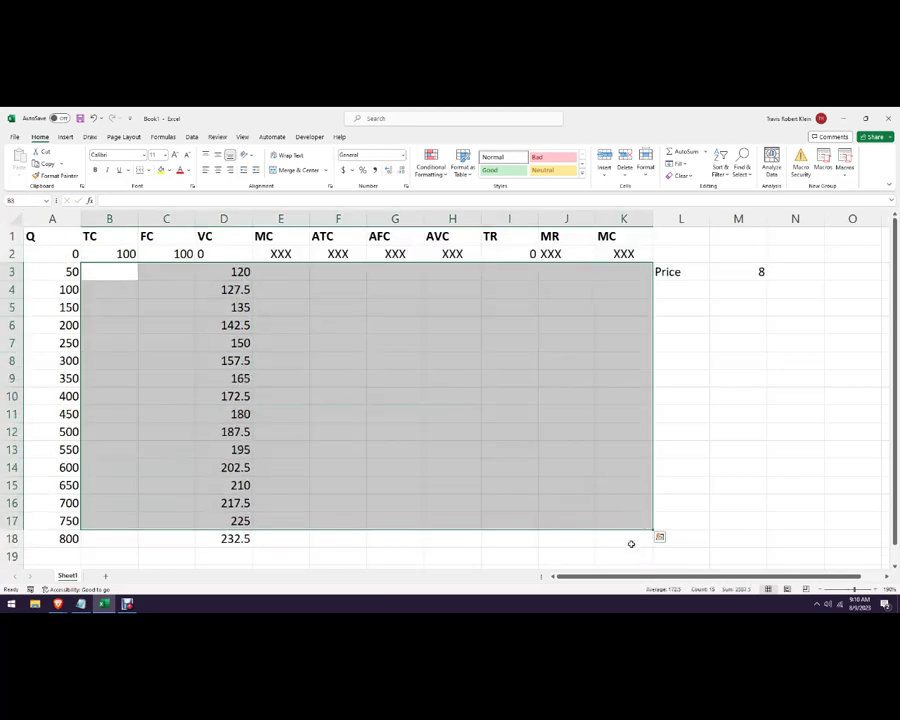
{"action": "left_click", "coordinate": [629, 538]}
{"action": "left_click_drag", "start_coordinate": [591, 527], "coordinate": [109, 270]}
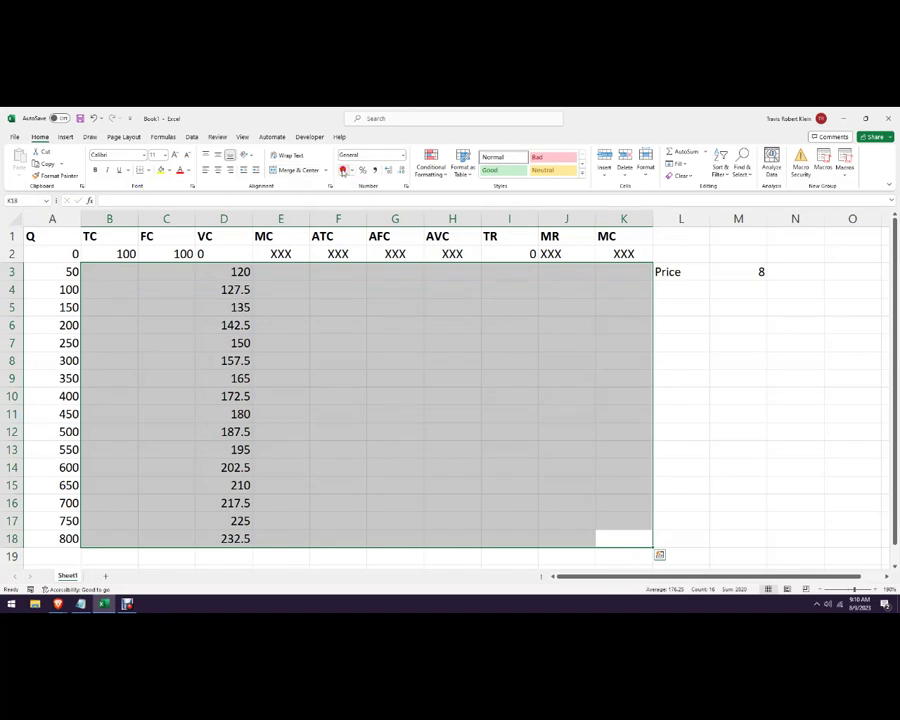
{"action": "left_click", "coordinate": [342, 170]}
{"action": "left_click_drag", "start_coordinate": [236, 258], "coordinate": [127, 253]}
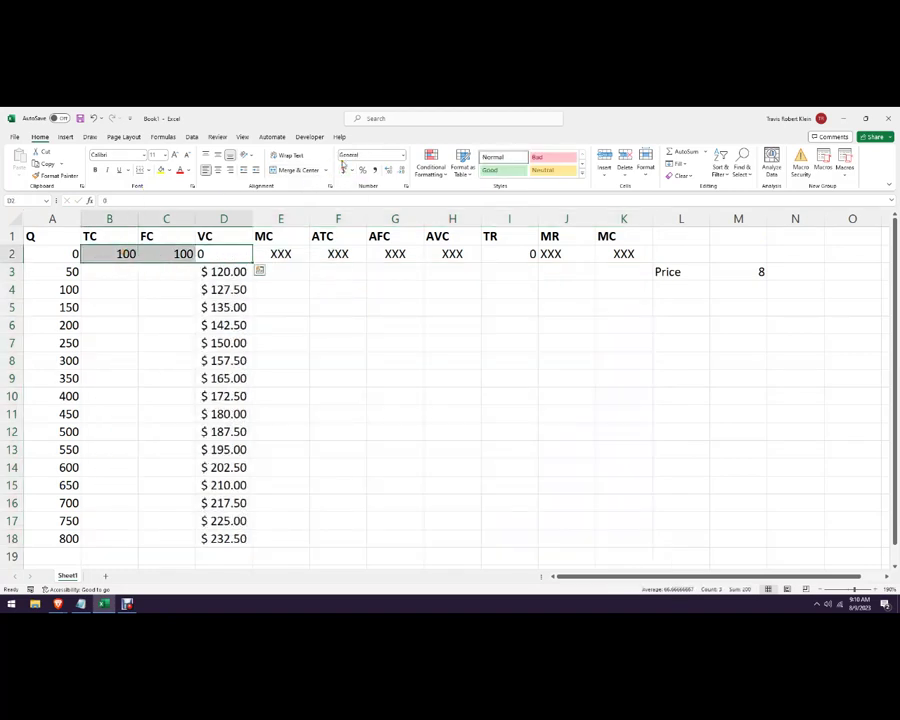
{"action": "left_click", "coordinate": [342, 168]}
{"action": "left_click", "coordinate": [351, 331]}
Enter =$C$2 in C3 and fill it down so every FC row holds $100.00
{"action": "left_click", "coordinate": [162, 272]}
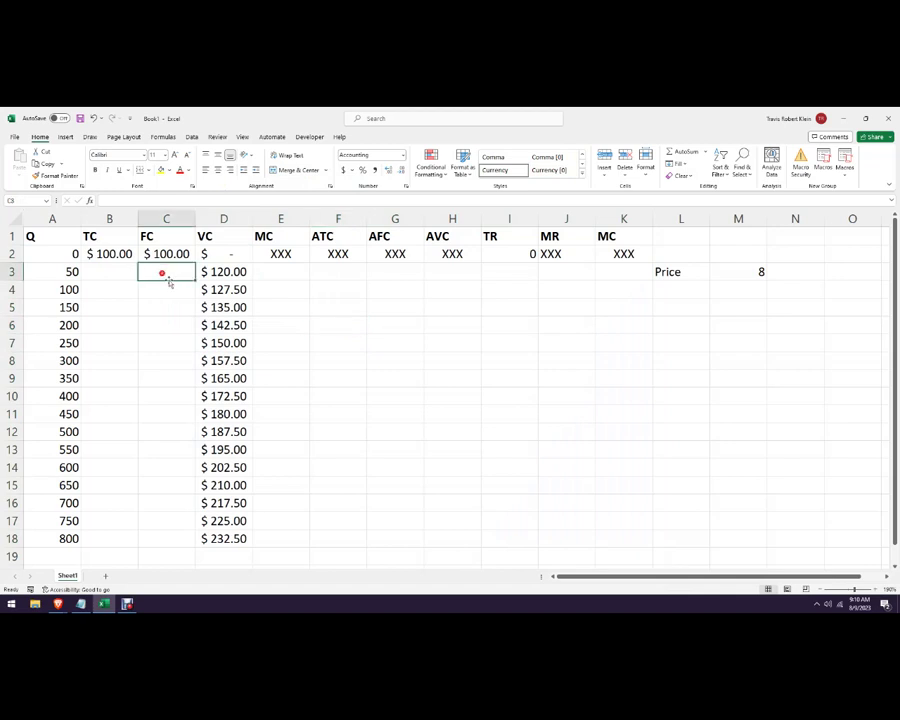
{"action": "type", "text": "="}
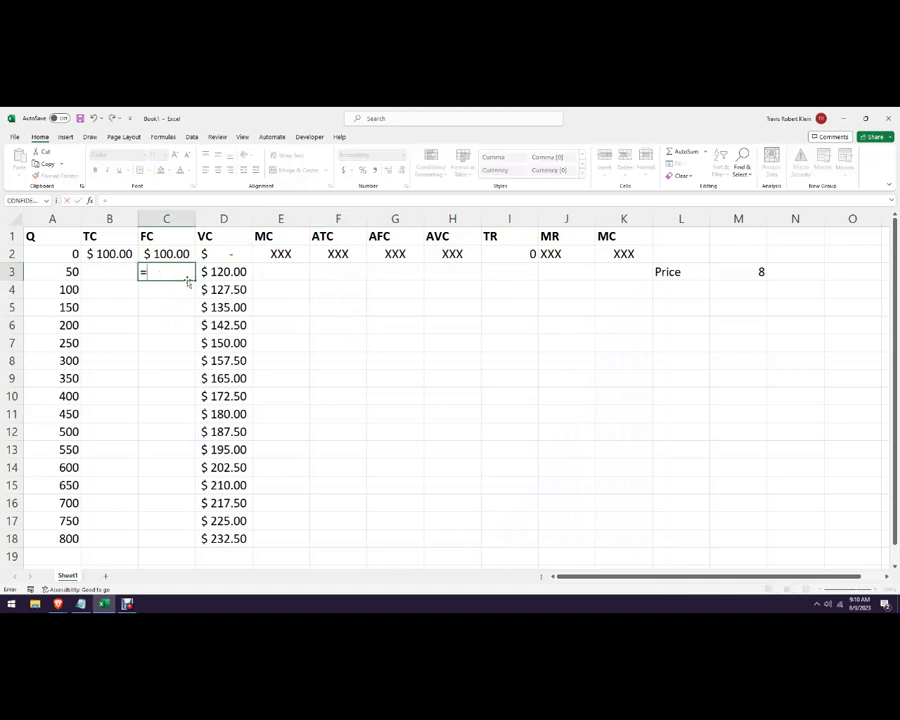
{"action": "left_click", "coordinate": [183, 254]}
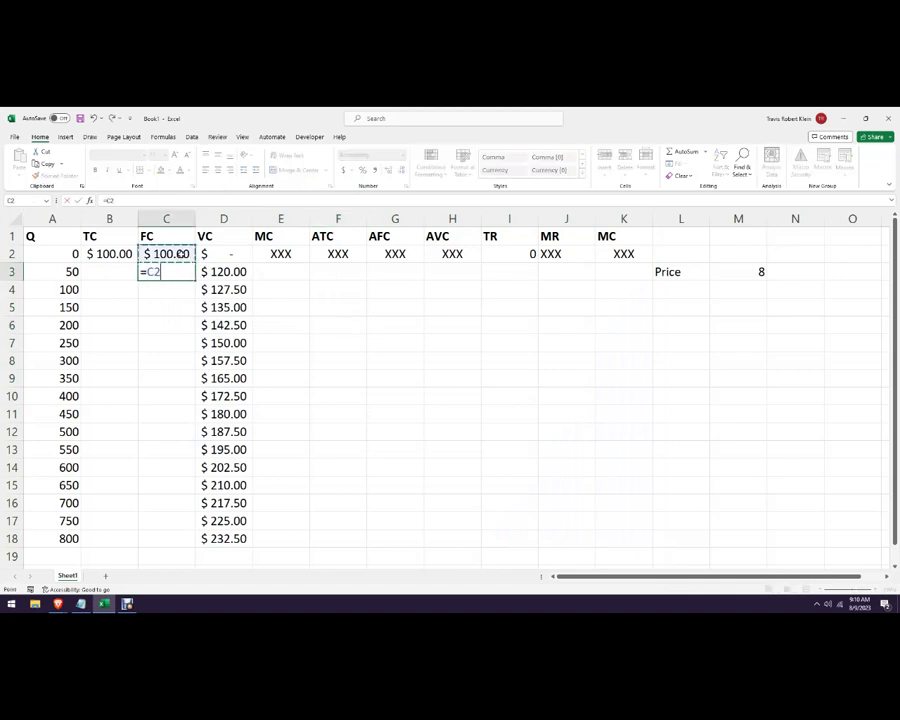
{"action": "key", "text": "F4"}
{"action": "key", "text": "Return"}
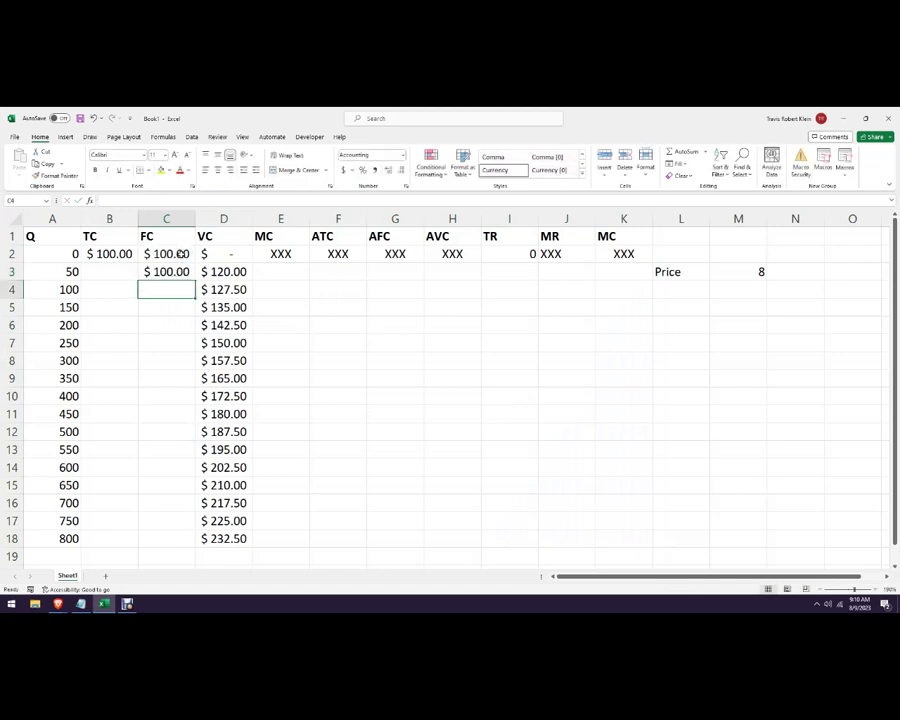
{"action": "left_click", "coordinate": [190, 277]}
{"action": "left_click_drag", "start_coordinate": [196, 281], "coordinate": [196, 540]}
{"action": "left_click", "coordinate": [355, 452]}
Enter =C3+D3 in B3 and fill the TC formula down to row 18
{"action": "left_click", "coordinate": [112, 272]}
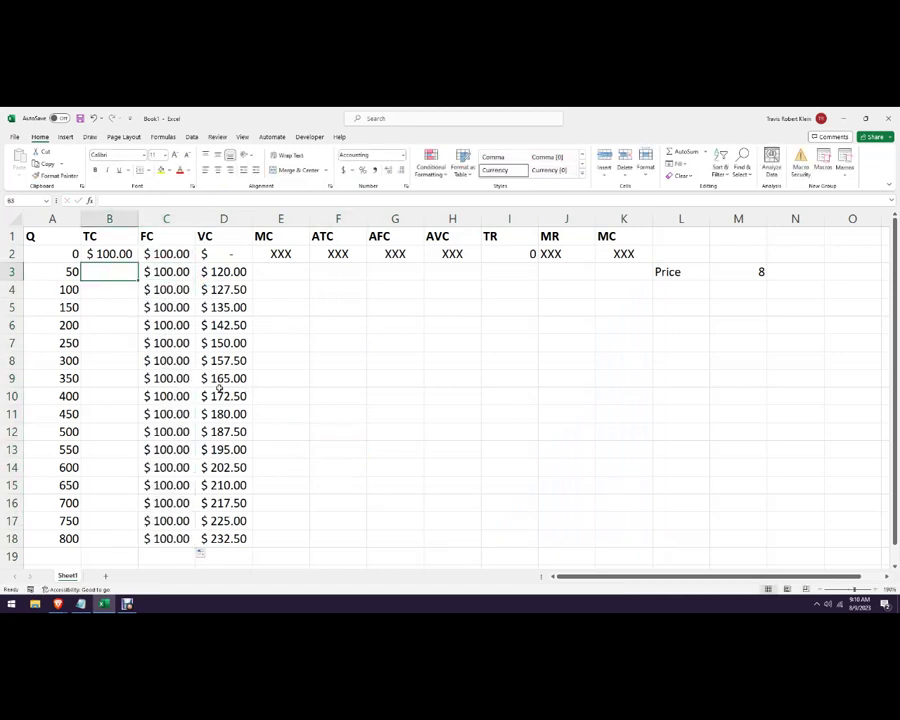
{"action": "type", "text": "="}
{"action": "left_click", "coordinate": [165, 271]}
{"action": "type", "text": "+"}
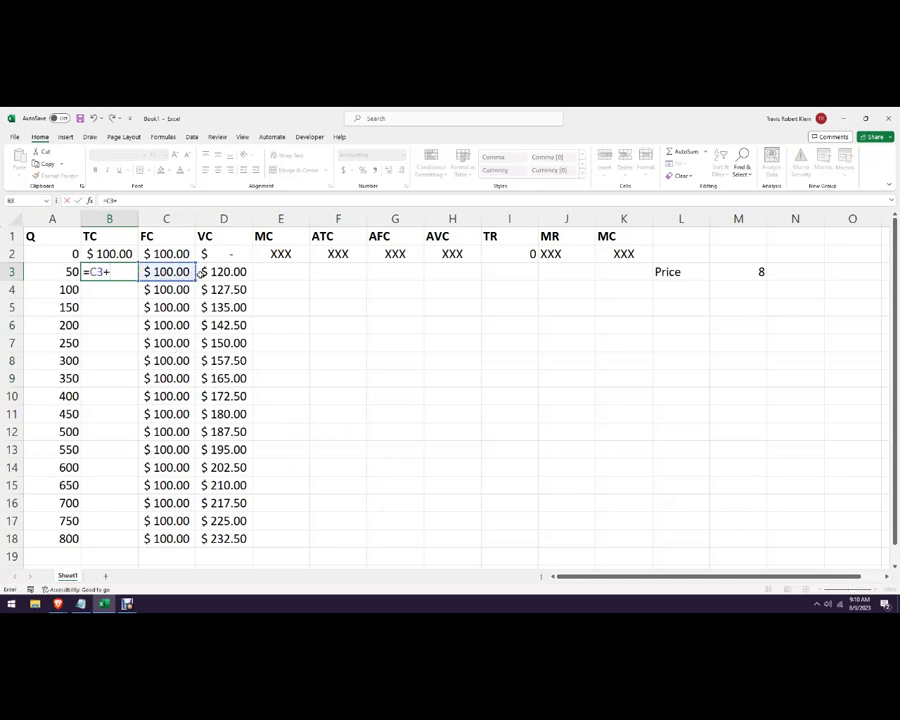
{"action": "left_click", "coordinate": [213, 274]}
{"action": "key", "text": "Return"}
{"action": "left_click", "coordinate": [128, 276]}
{"action": "double_click", "coordinate": [137, 281]}
{"action": "left_click", "coordinate": [304, 486]}
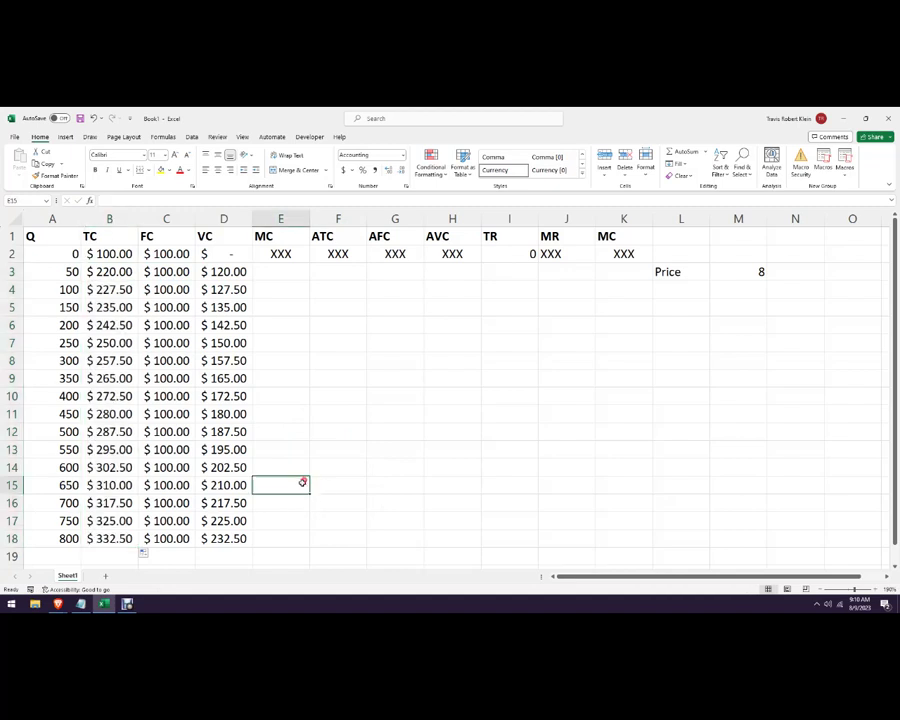
Enter the marginal cost formula =(B3-B2)/(A3-A2) in E3
{"action": "left_click", "coordinate": [285, 270]}
{"action": "type", "text": "="}
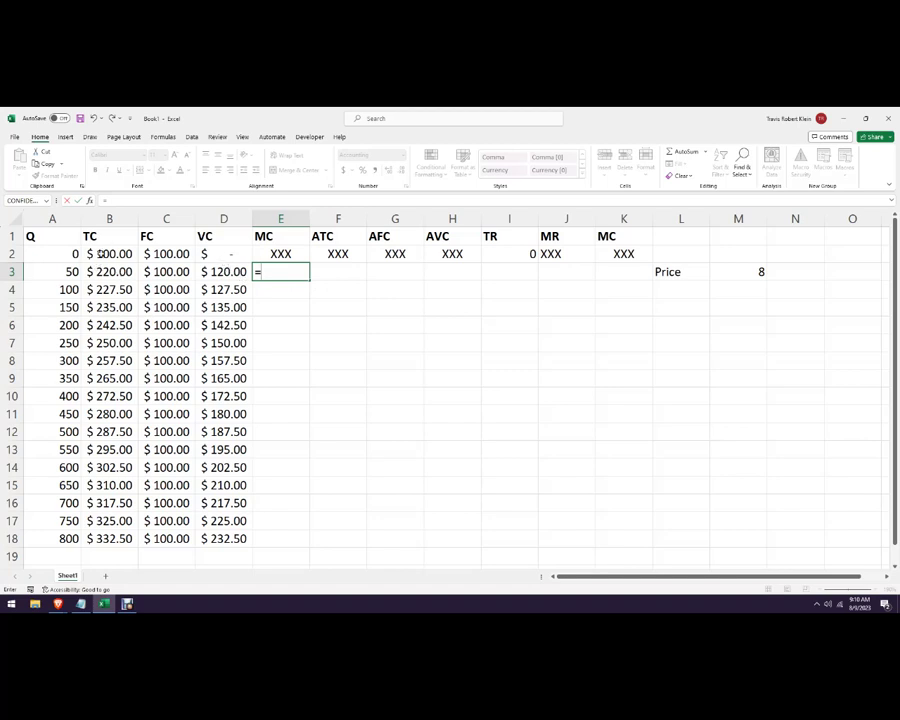
{"action": "left_click", "coordinate": [105, 268]}
{"action": "type", "text": "-"}
{"action": "left_click", "coordinate": [118, 255]}
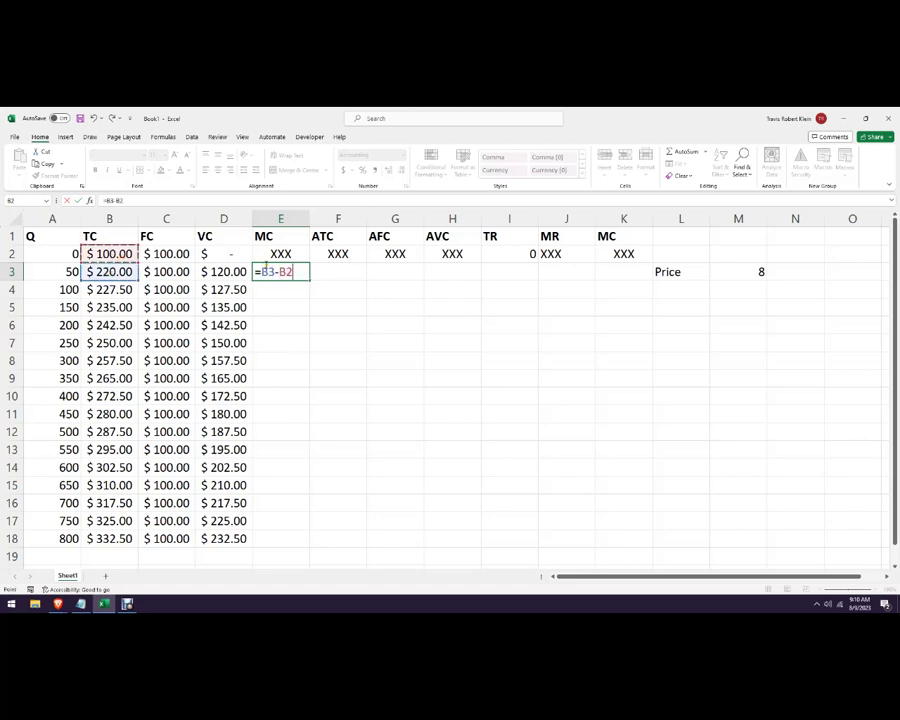
{"action": "type", "text": "("}
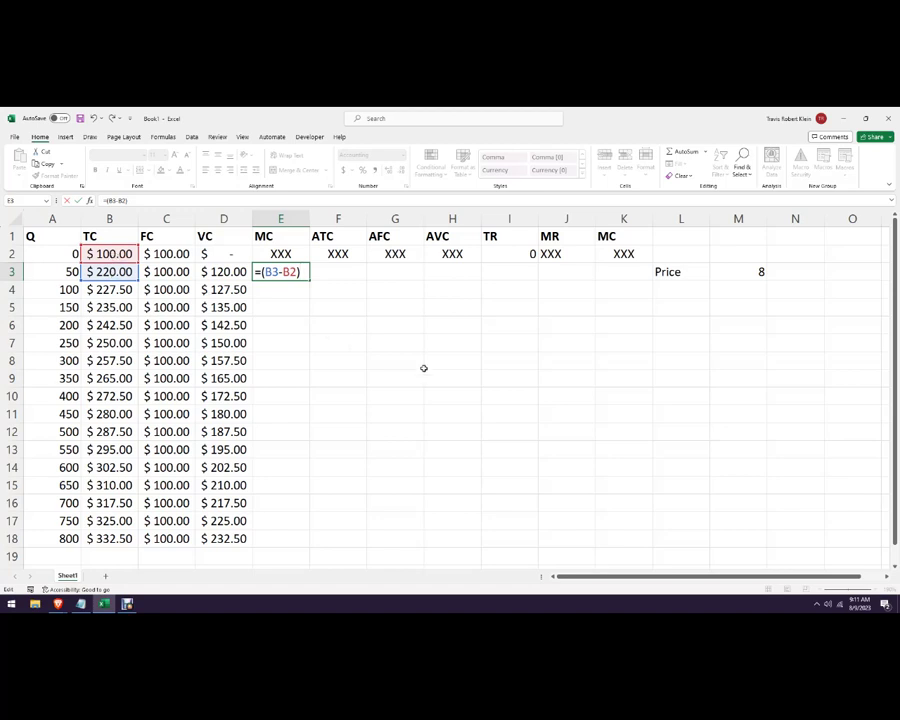
{"action": "left_click", "coordinate": [55, 272]}
{"action": "type", "text": "-"}
{"action": "left_click", "coordinate": [72, 254]}
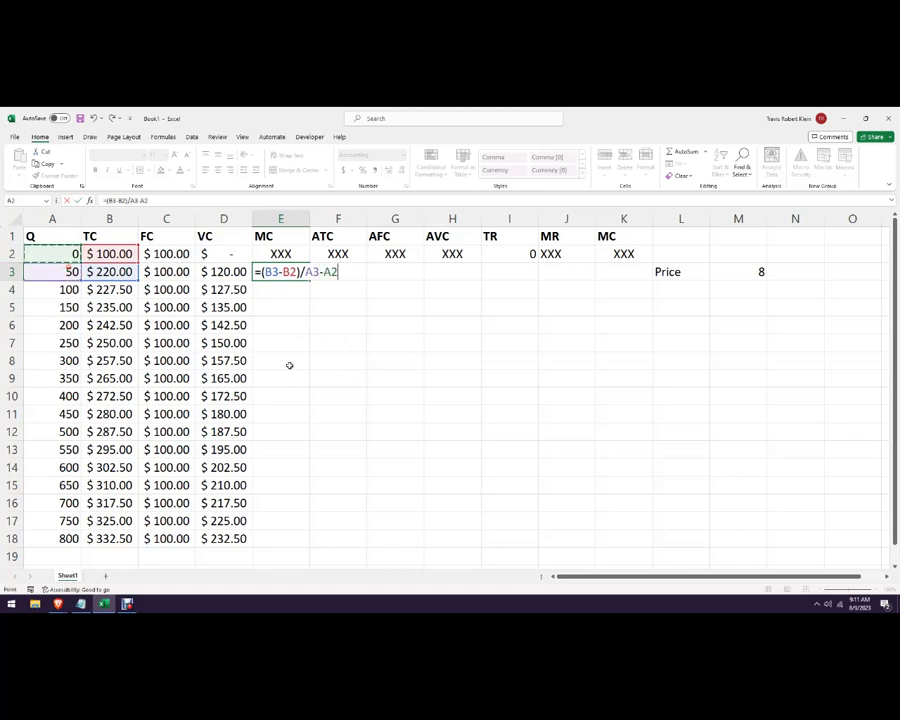
{"action": "left_click", "coordinate": [303, 271]}
{"action": "type", "text": "("}
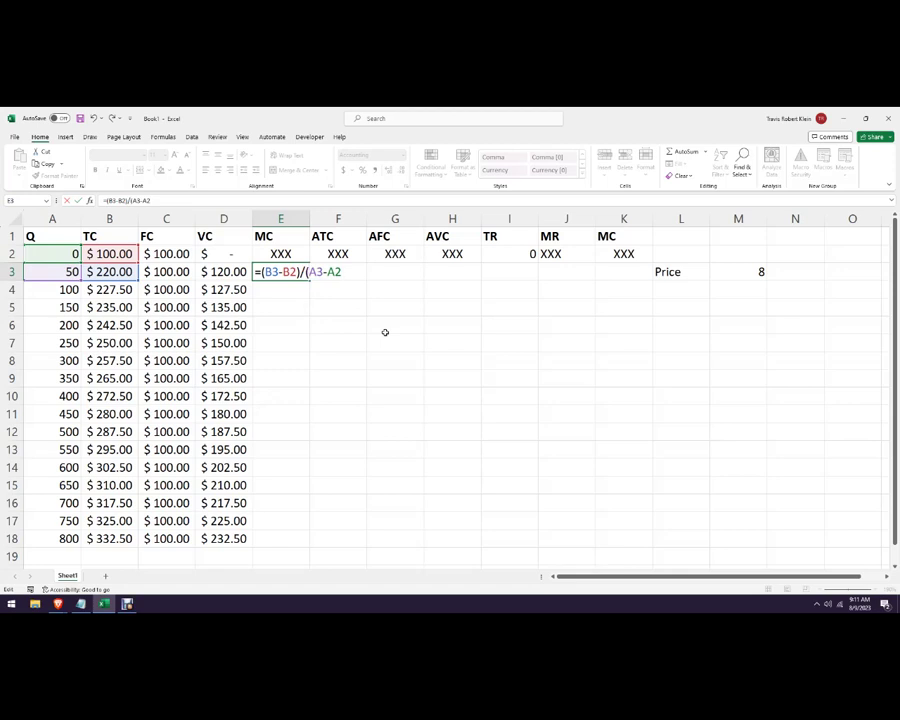
{"action": "type", "text": ")"}
{"action": "key", "text": "Return"}
Copy the MC formula down to E18, then check the formulas in E3 and D4
{"action": "left_click", "coordinate": [307, 279]}
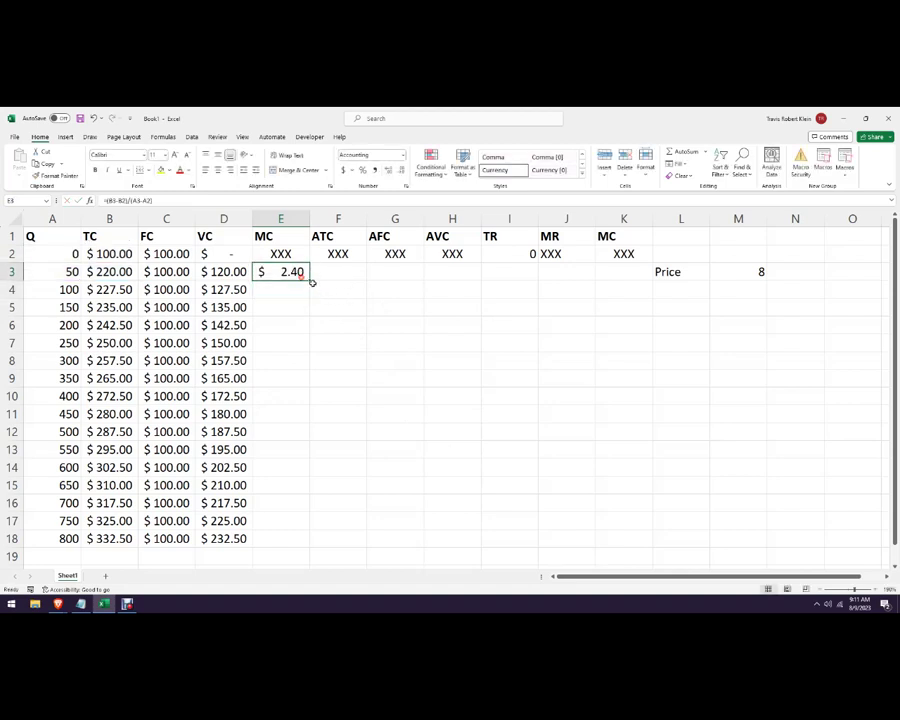
{"action": "left_click_drag", "start_coordinate": [310, 281], "coordinate": [312, 545]}
{"action": "left_click", "coordinate": [440, 450]}
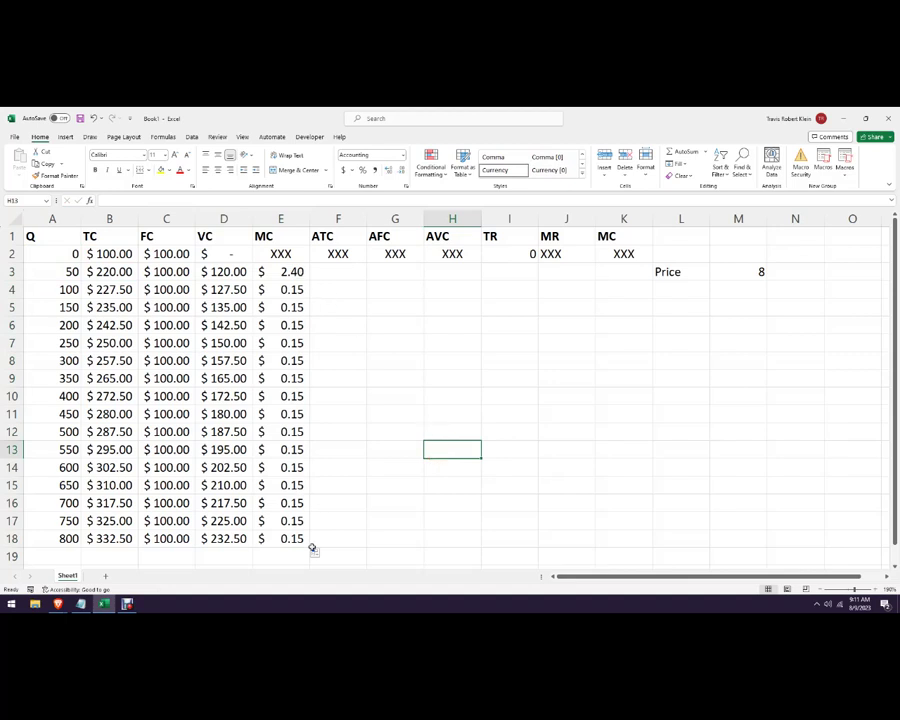
{"action": "left_click", "coordinate": [282, 270]}
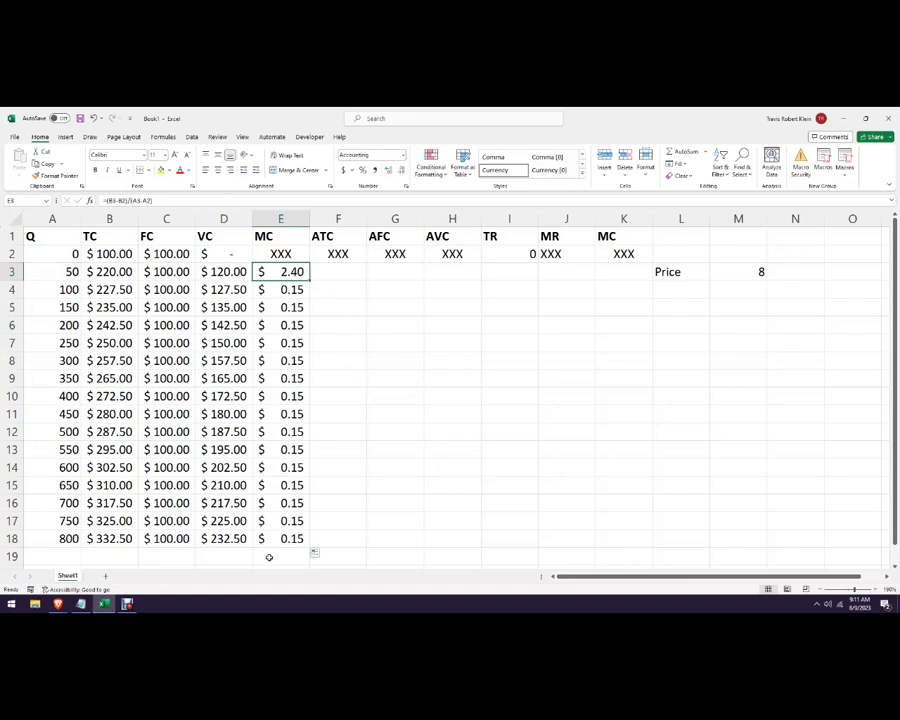
{"action": "left_click", "coordinate": [214, 289]}
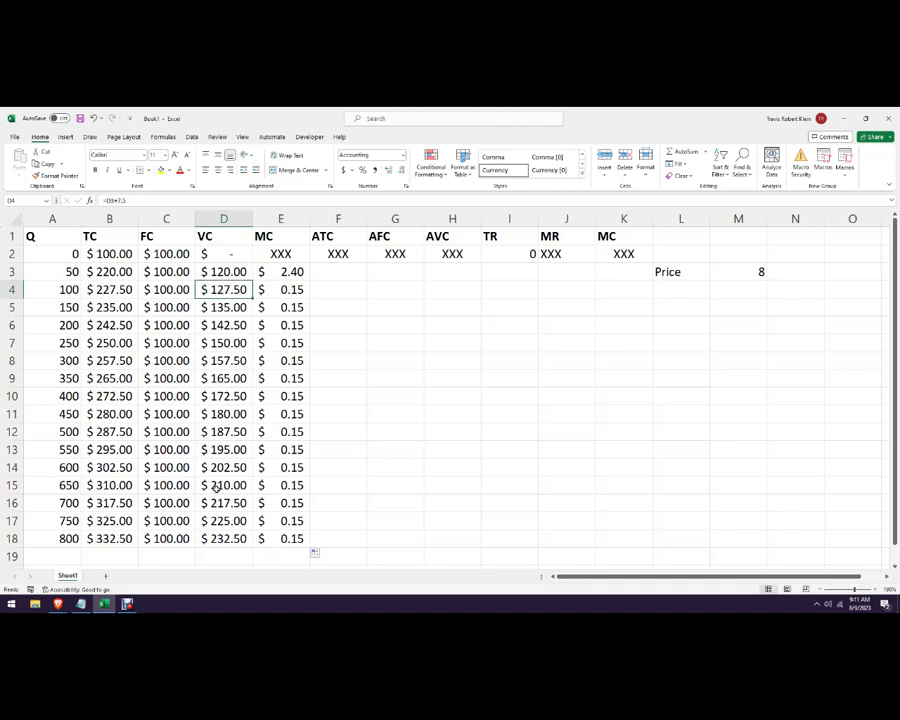
Enter =B3/A3 in F3 and fill ATC down to F18, from $4.40 to $0.42
{"action": "left_click", "coordinate": [345, 290]}
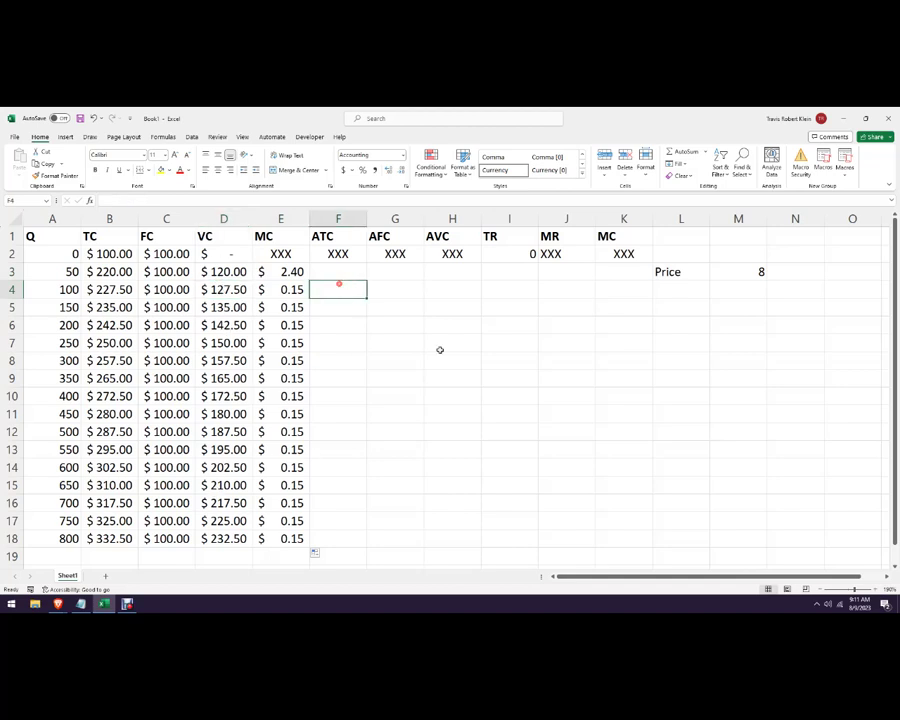
{"action": "left_click", "coordinate": [346, 272]}
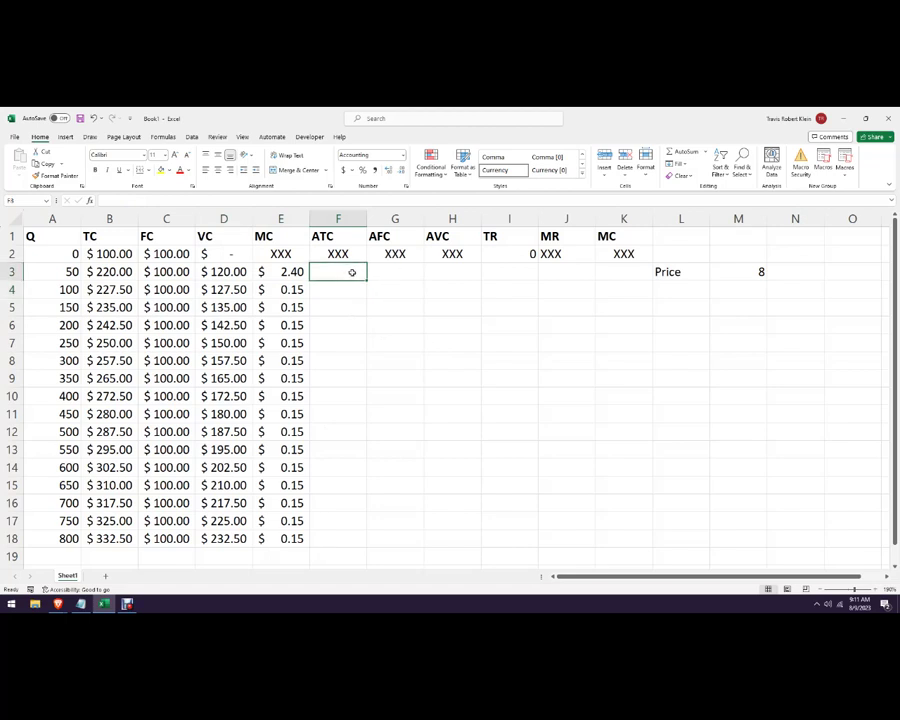
{"action": "type", "text": "="}
{"action": "left_click", "coordinate": [121, 270]}
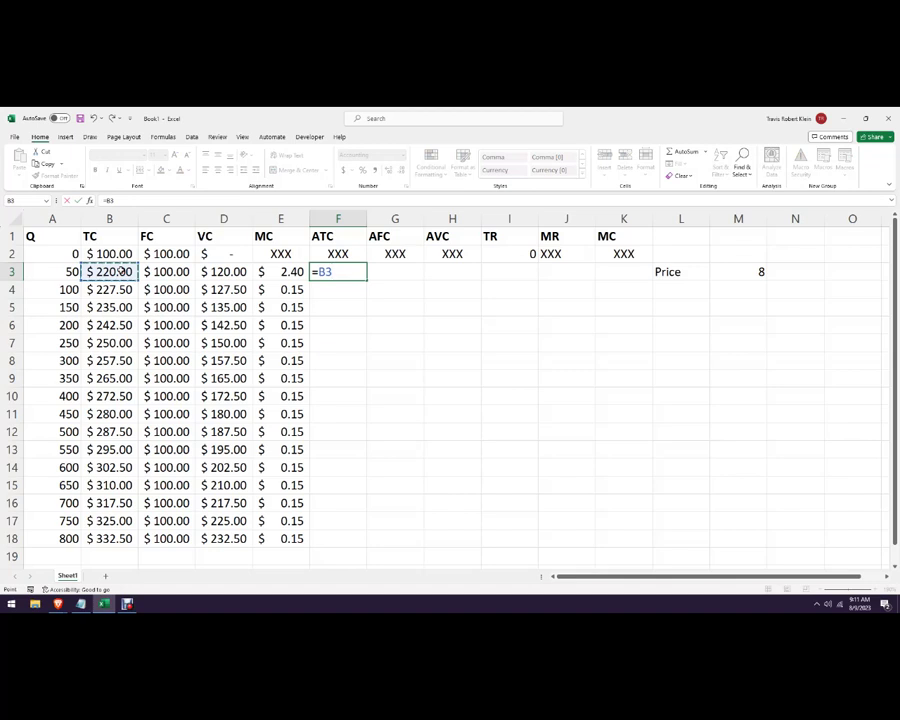
{"action": "type", "text": "/"}
{"action": "left_click", "coordinate": [55, 271]}
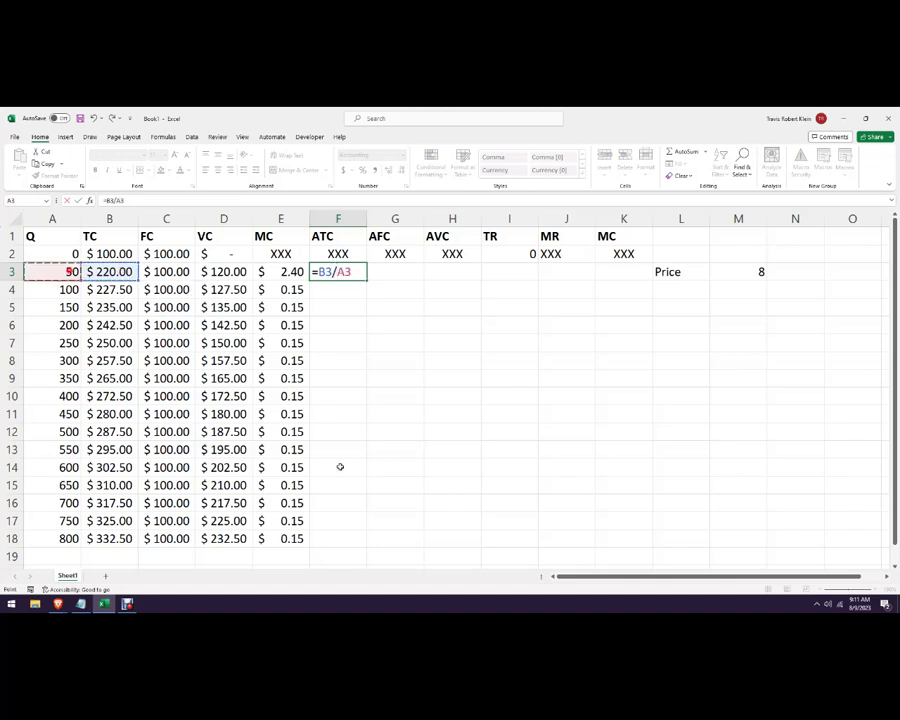
{"action": "key", "text": "Return"}
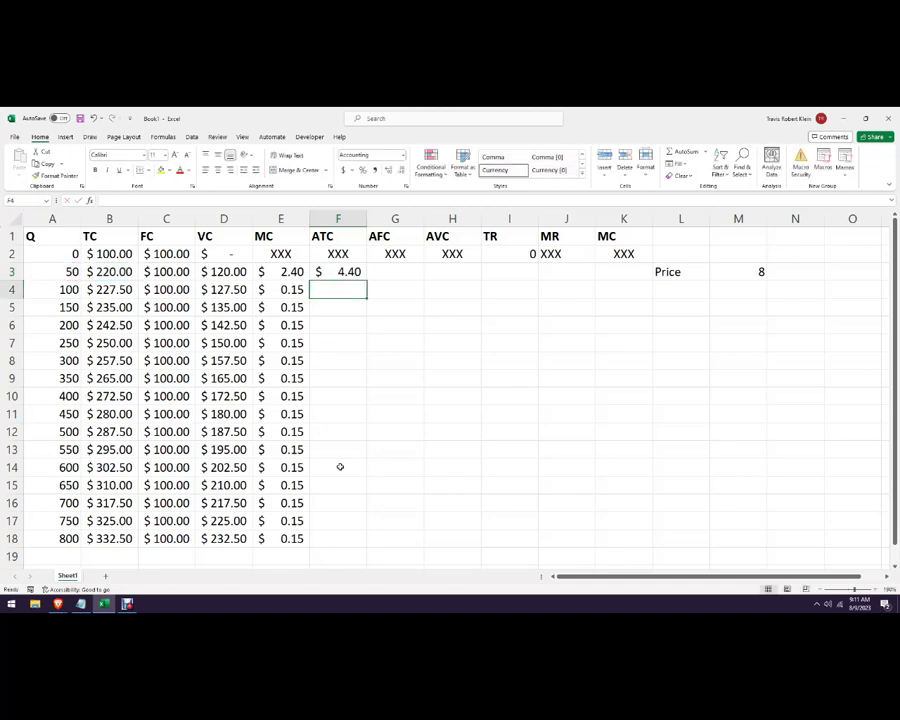
{"action": "left_click", "coordinate": [340, 271]}
{"action": "double_click", "coordinate": [367, 280]}
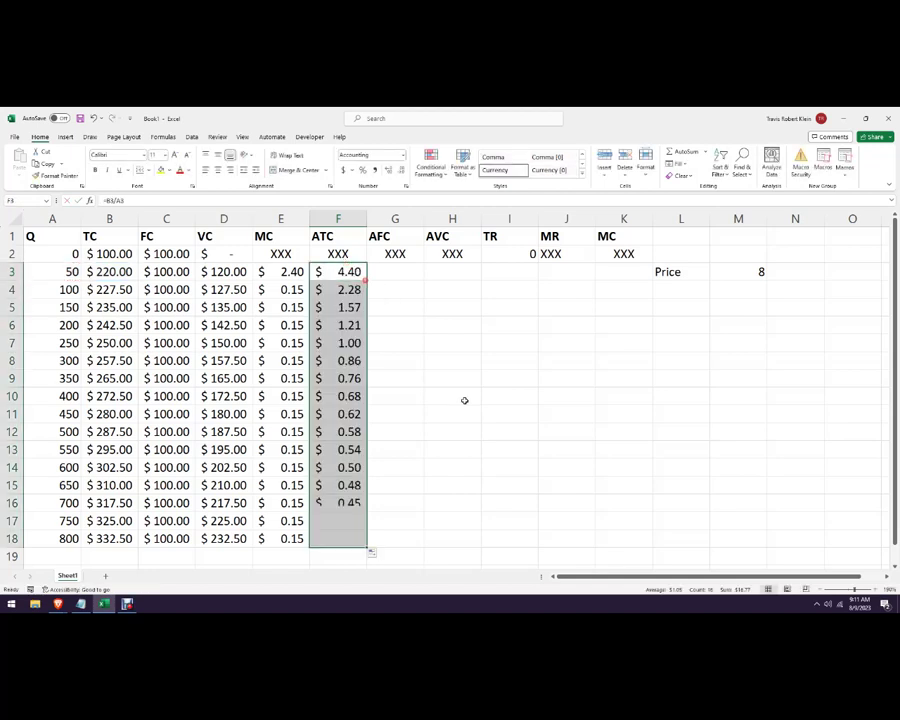
{"action": "left_click", "coordinate": [461, 433]}
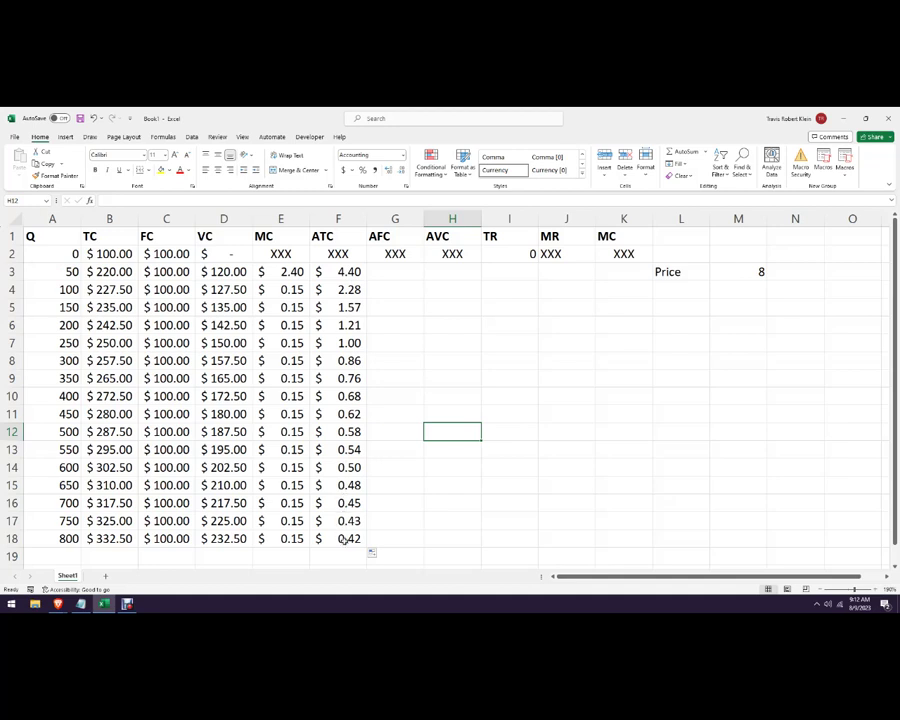
Enter =C3/A3 in G3 and fill AFC down to G18, from $2.00 to $0.13
{"action": "left_click", "coordinate": [400, 273]}
{"action": "type", "text": "="}
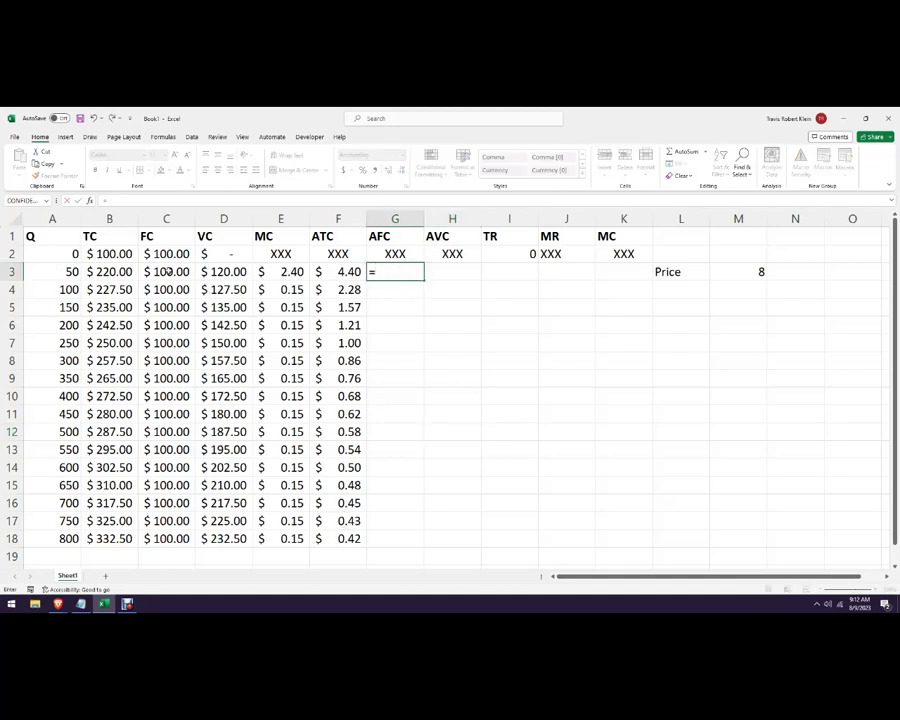
{"action": "left_click", "coordinate": [168, 271]}
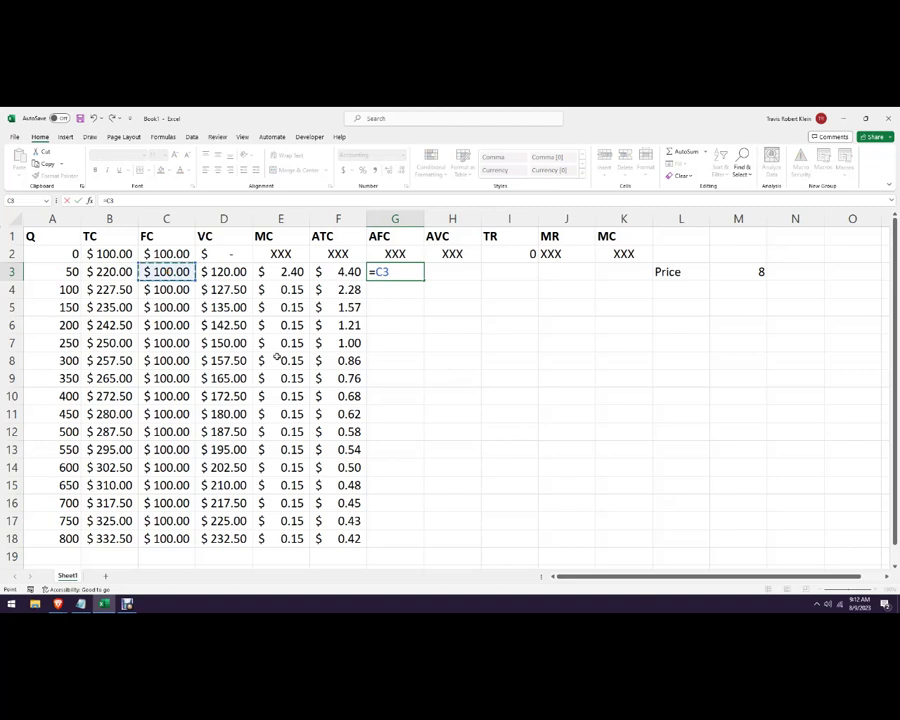
{"action": "type", "text": "/"}
{"action": "left_click", "coordinate": [44, 266]}
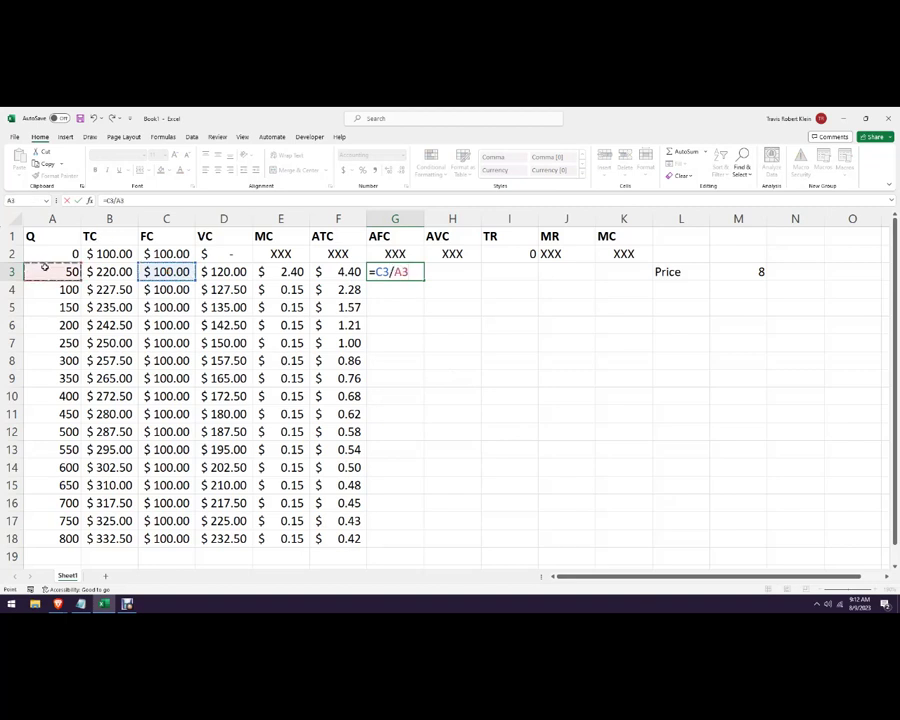
{"action": "key", "text": "Return"}
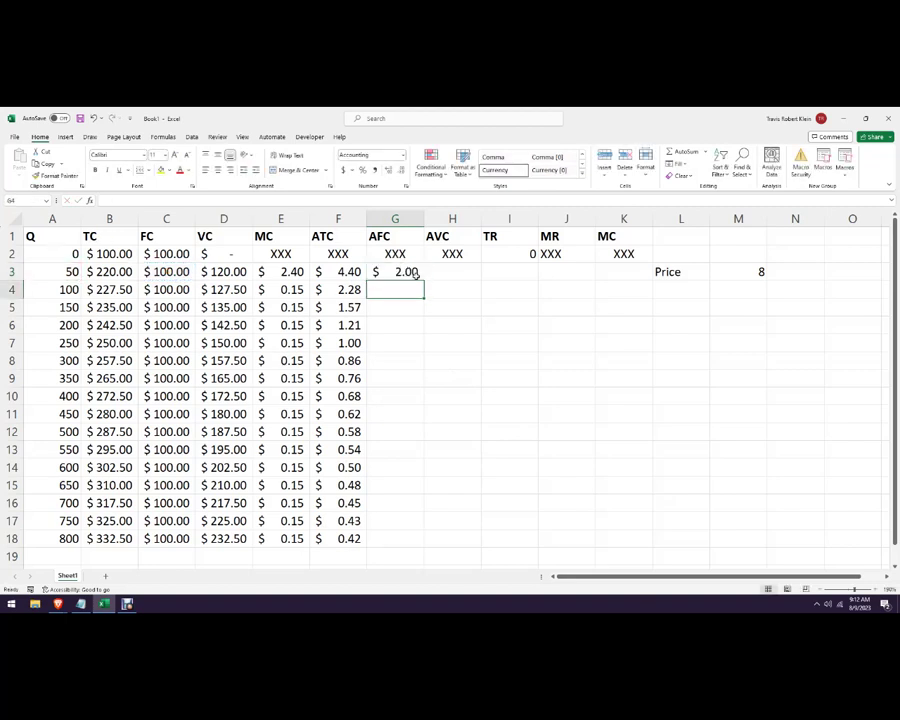
{"action": "left_click", "coordinate": [412, 274]}
{"action": "double_click", "coordinate": [423, 280]}
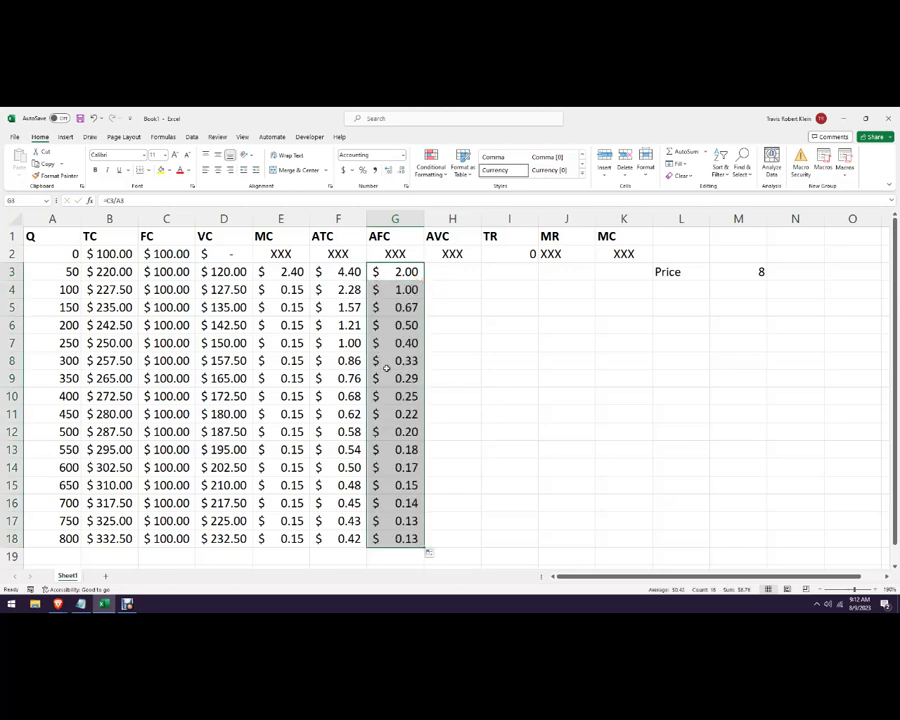
{"action": "left_click", "coordinate": [494, 446]}
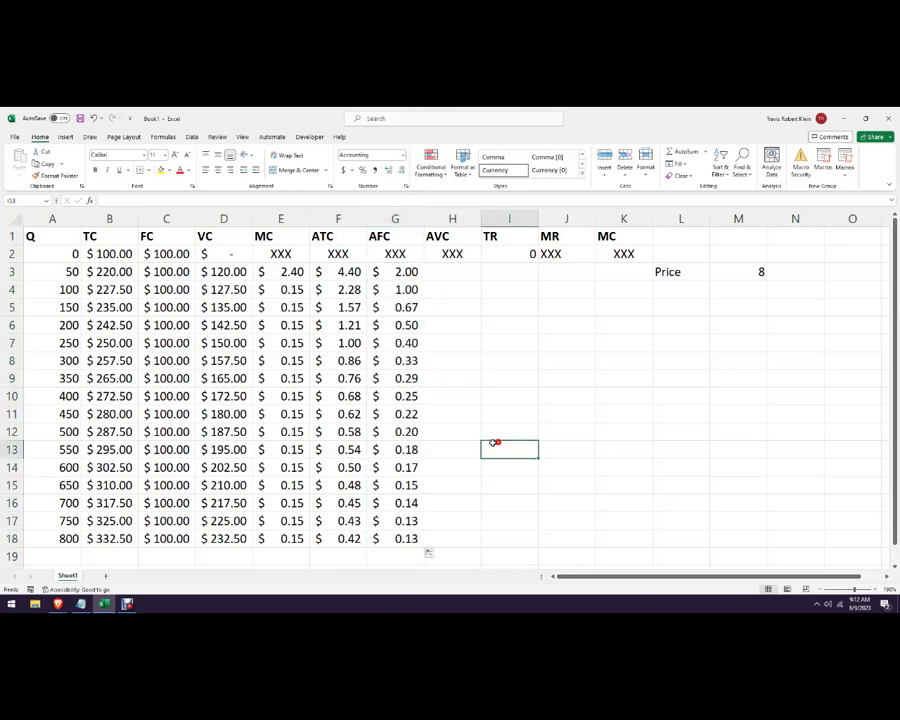
{"action": "left_click", "coordinate": [446, 270]}
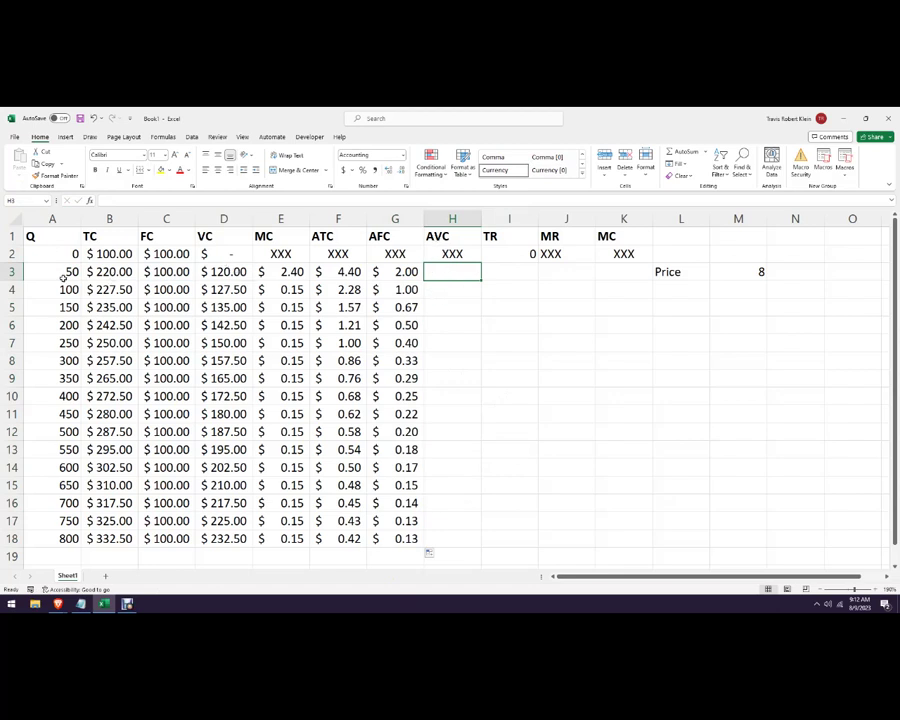
Enter =F3-G3 in H3 and copy AVC down to H18, from $2.40 to $0.29
{"action": "type", "text": "="}
{"action": "left_click", "coordinate": [341, 272]}
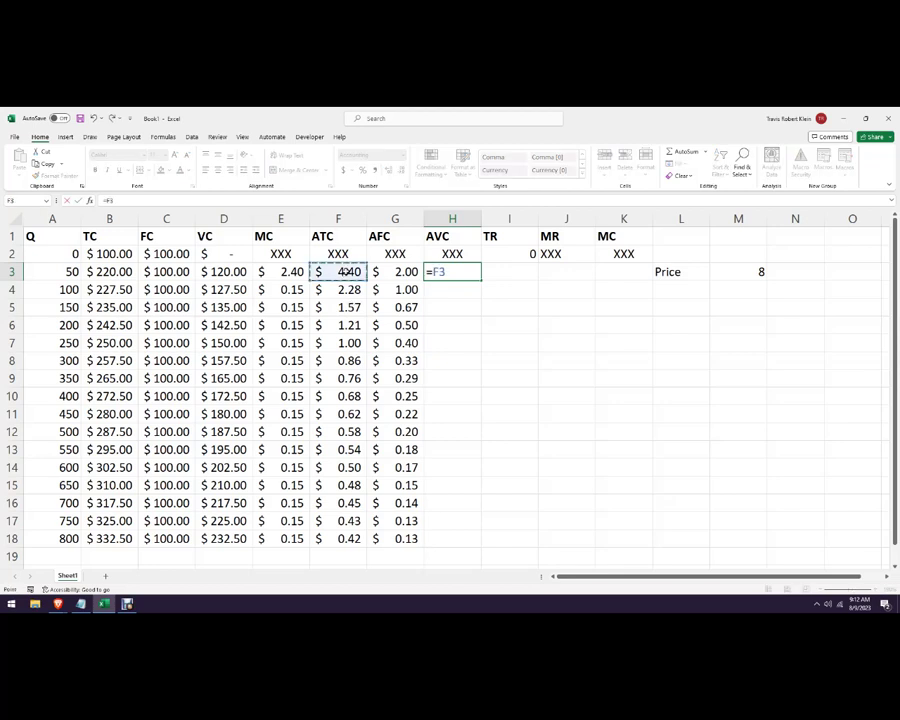
{"action": "type", "text": "-"}
{"action": "left_click", "coordinate": [392, 272]}
{"action": "key", "text": "Return"}
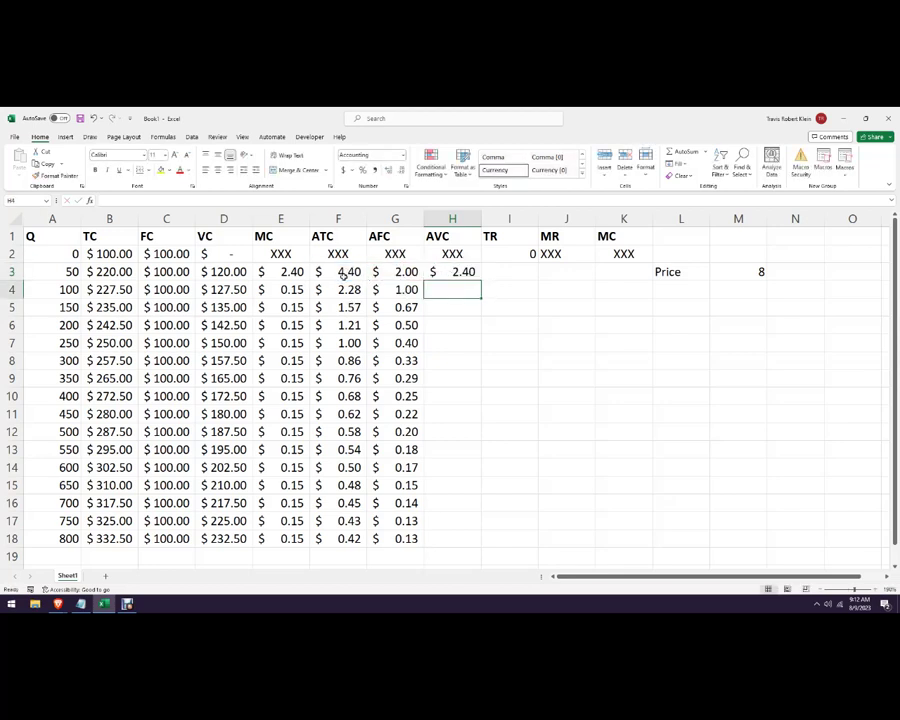
{"action": "left_click", "coordinate": [466, 274]}
{"action": "left_click_drag", "start_coordinate": [481, 280], "coordinate": [482, 546]}
{"action": "left_click", "coordinate": [557, 431]}
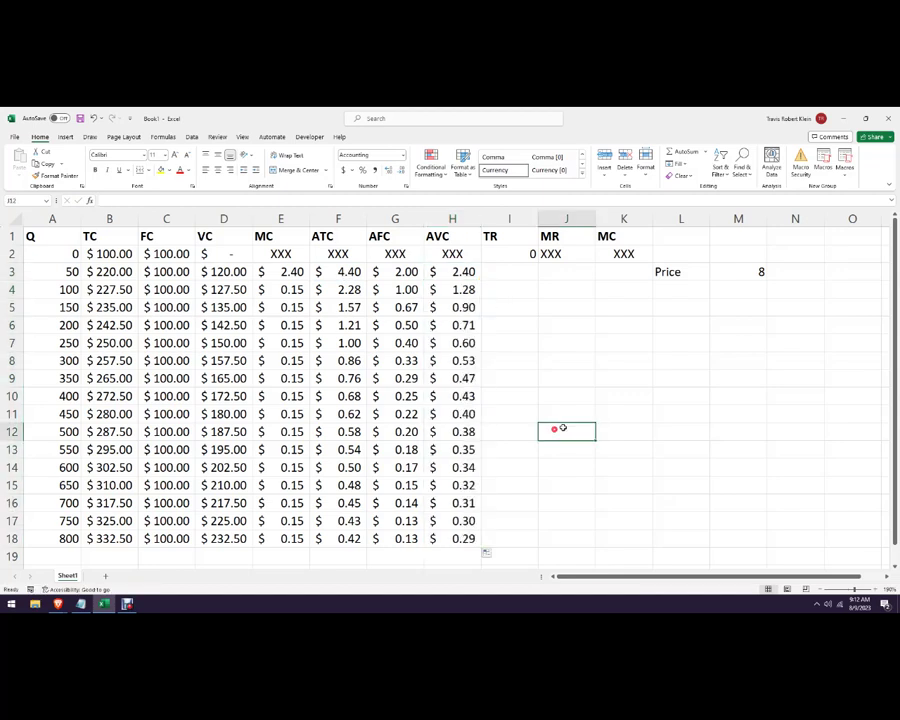
Abandon the I3 entry and fill the existing TR formula =$M$3*A2 from I2 down to I18
{"action": "left_click", "coordinate": [520, 274]}
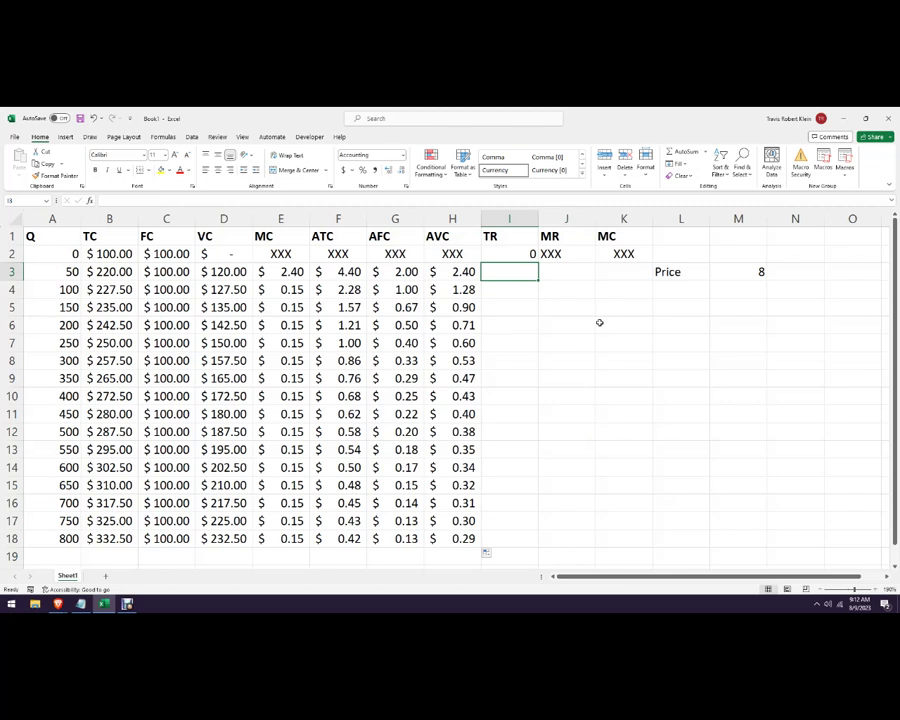
{"action": "type", "text": "="}
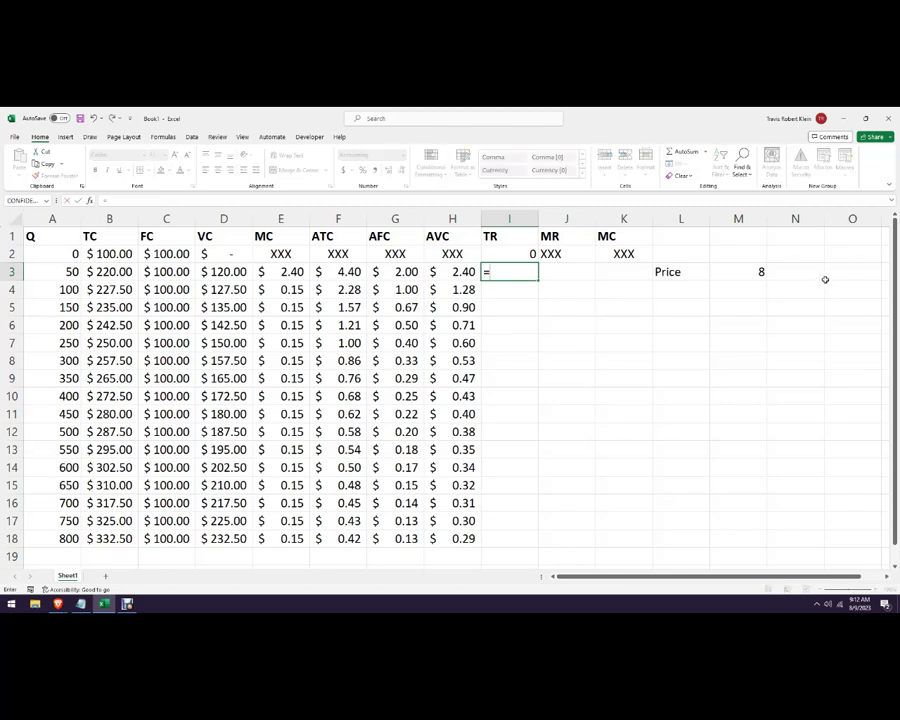
{"action": "left_click", "coordinate": [759, 271]}
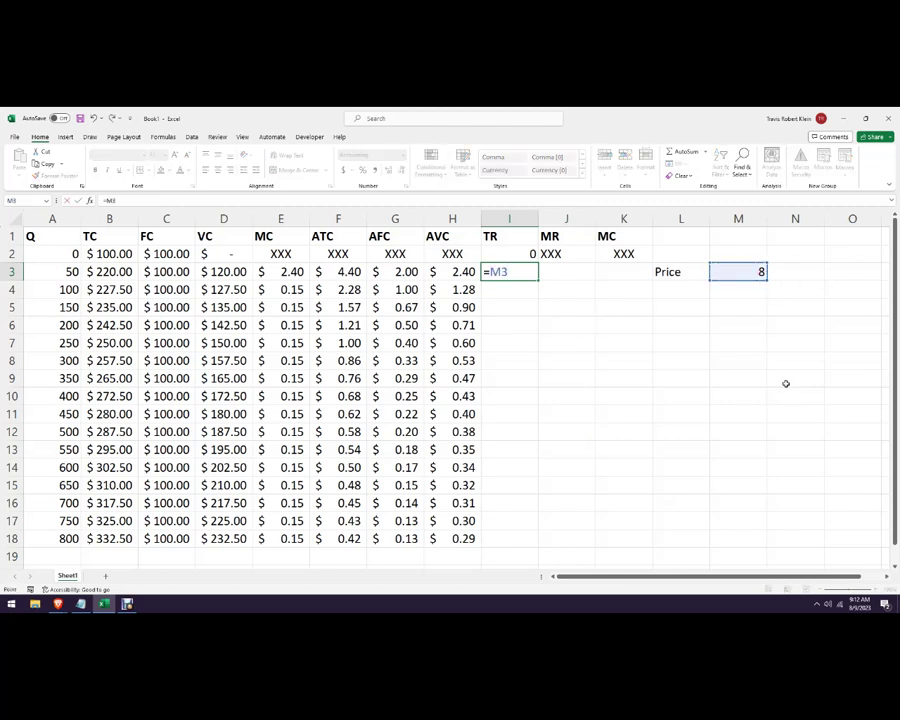
{"action": "key", "text": "Escape"}
{"action": "left_click", "coordinate": [533, 257]}
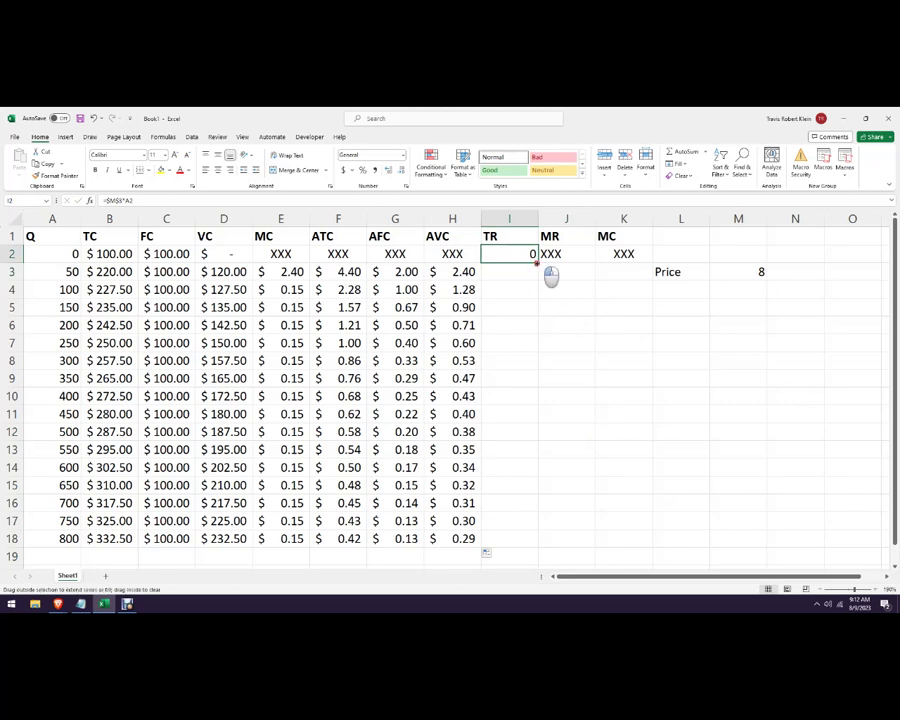
{"action": "double_click", "coordinate": [538, 262]}
{"action": "left_click", "coordinate": [634, 414]}
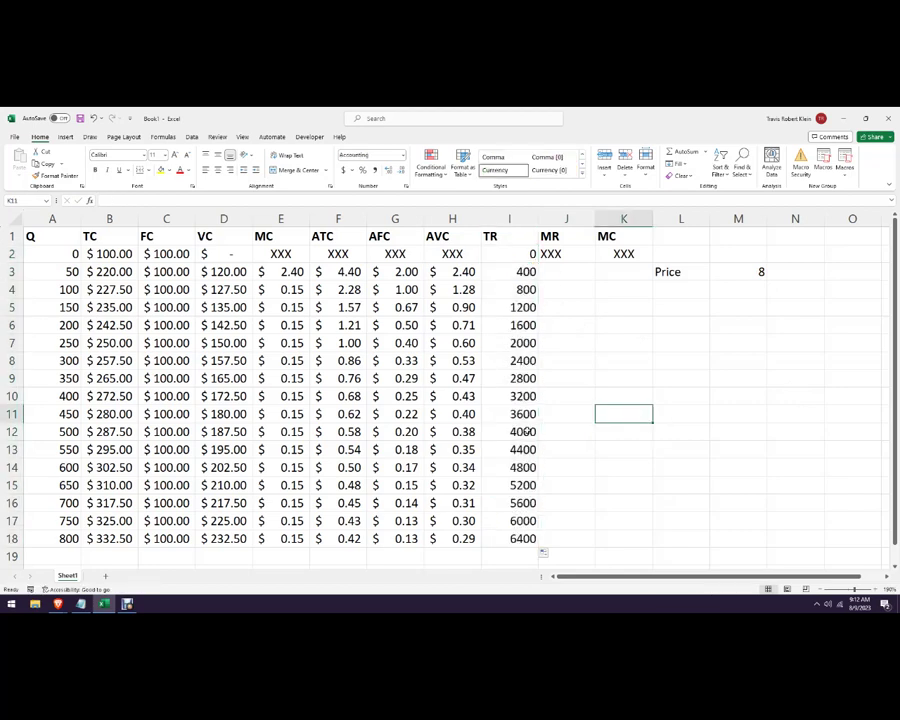
{"action": "left_click", "coordinate": [559, 274]}
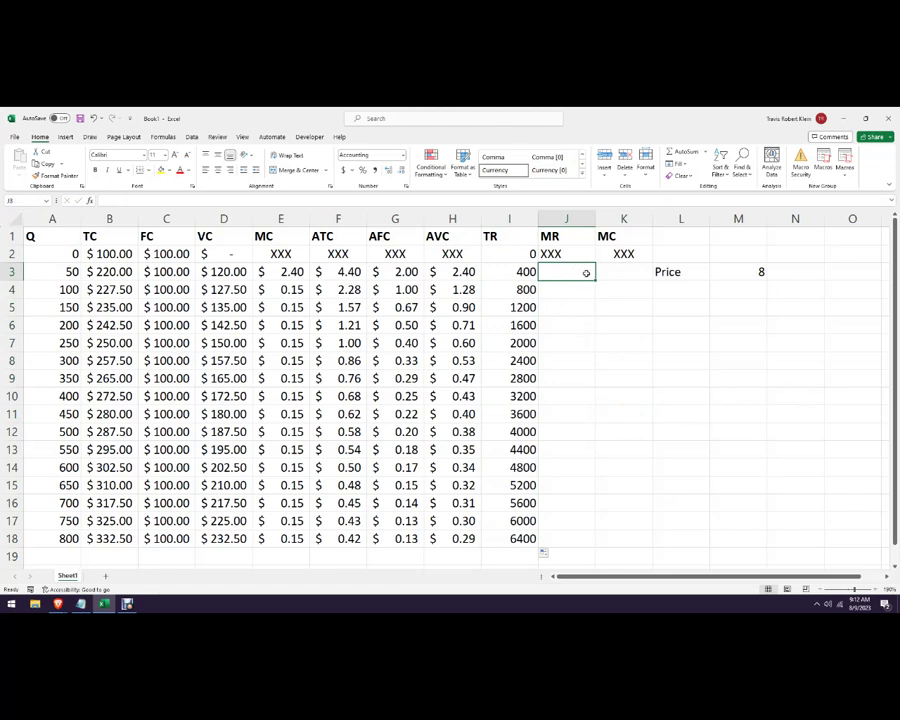
Enter the marginal revenue formula =(I3-I2)/A3 in J3
{"action": "type", "text": "="}
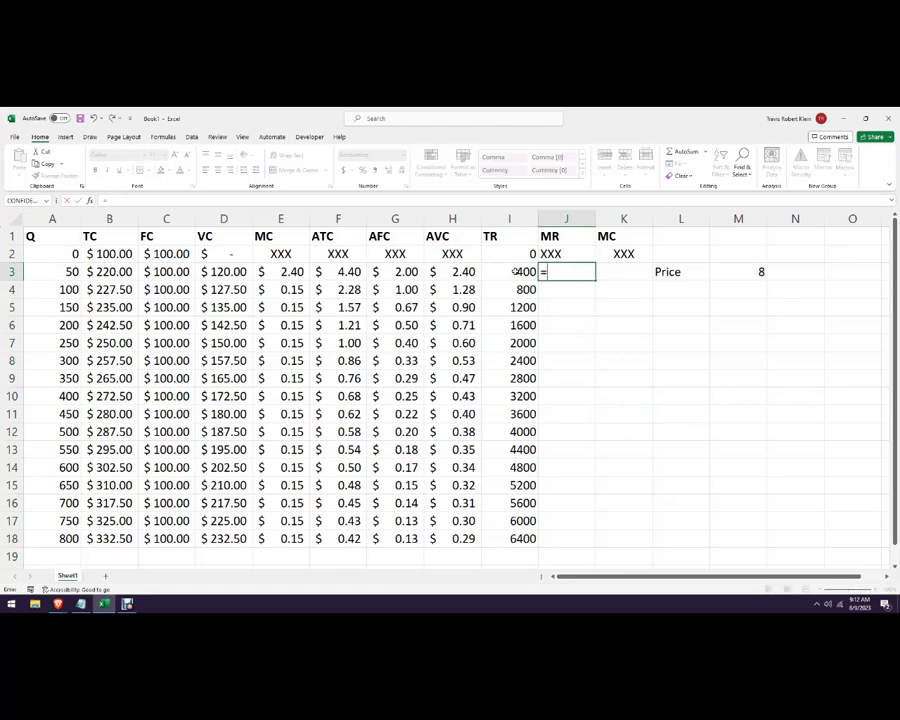
{"action": "left_click", "coordinate": [515, 271]}
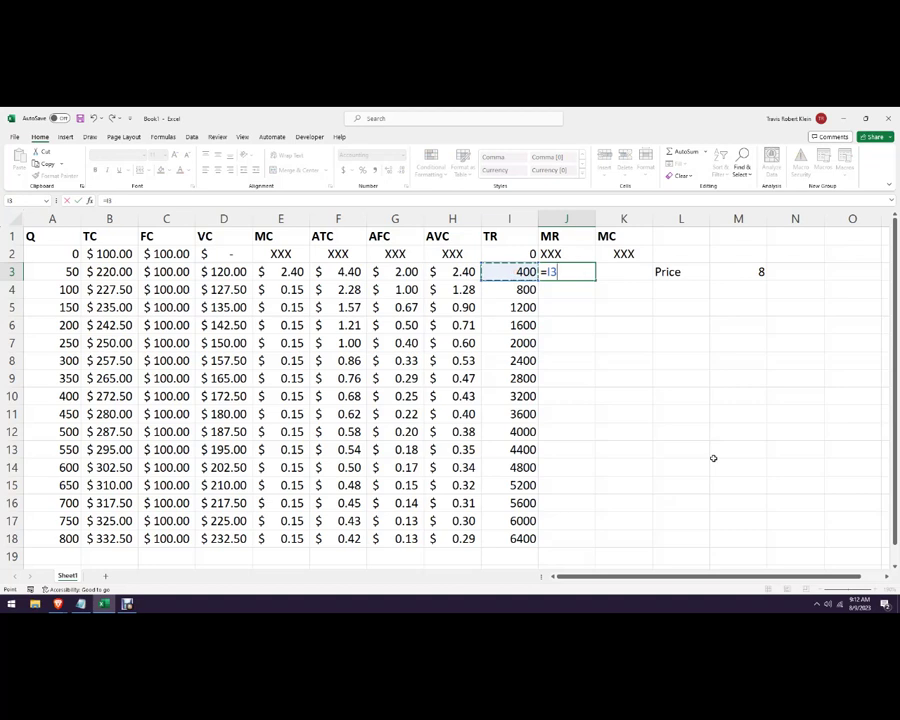
{"action": "type", "text": "-"}
{"action": "left_click", "coordinate": [526, 253]}
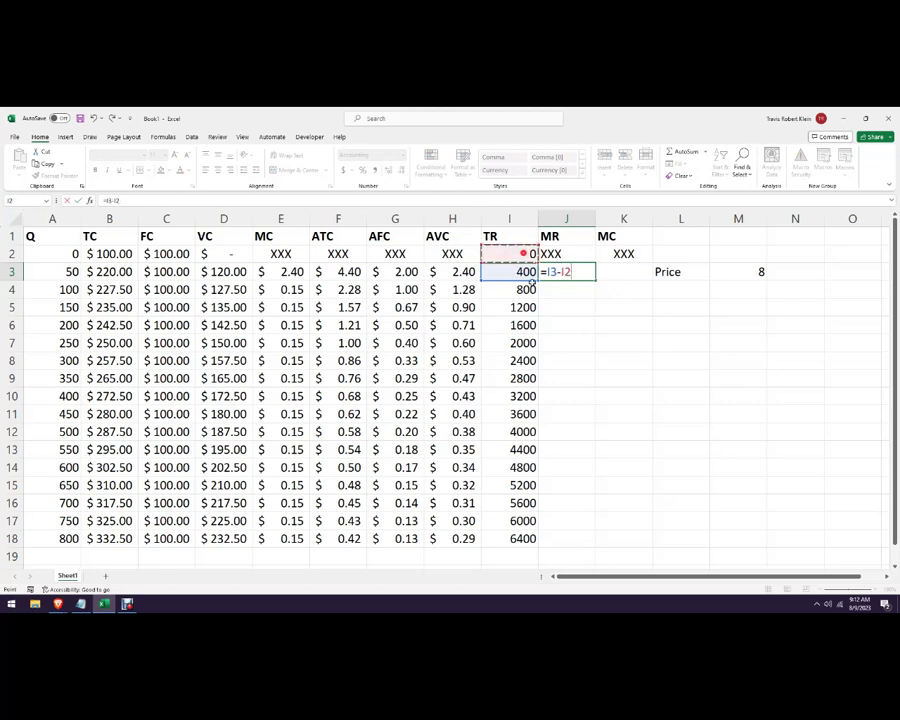
{"action": "type", "text": ")"}
{"action": "left_click", "coordinate": [548, 274]}
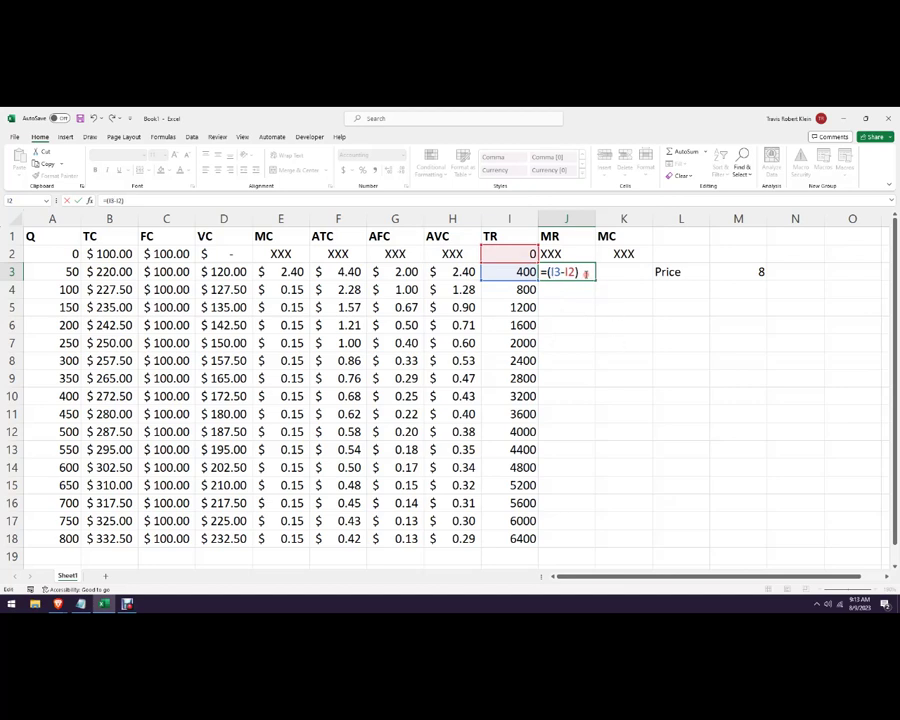
{"action": "left_click", "coordinate": [72, 271]}
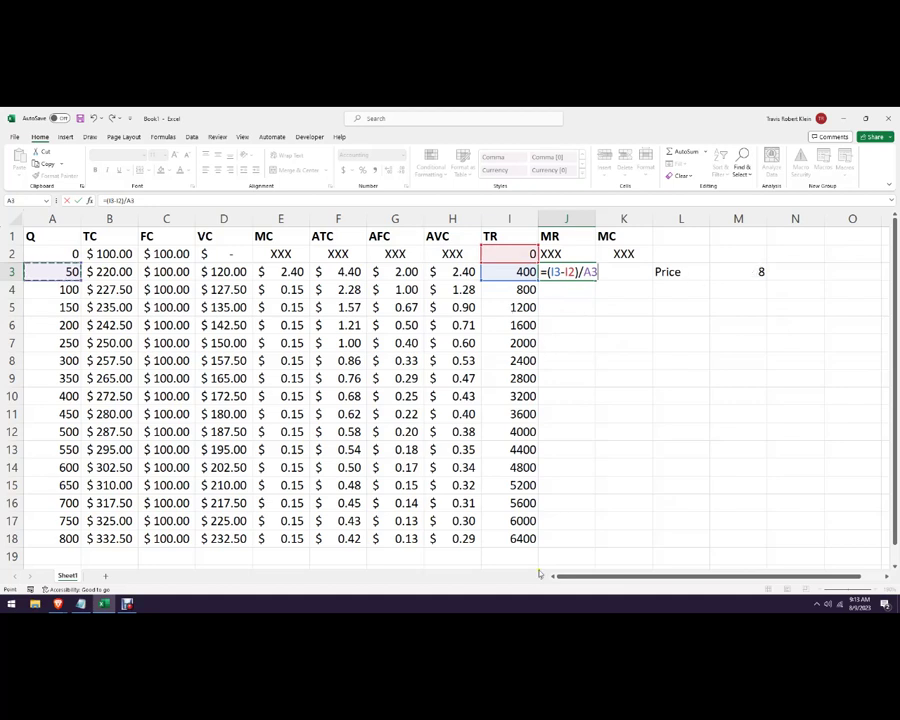
{"action": "key", "text": "Return"}
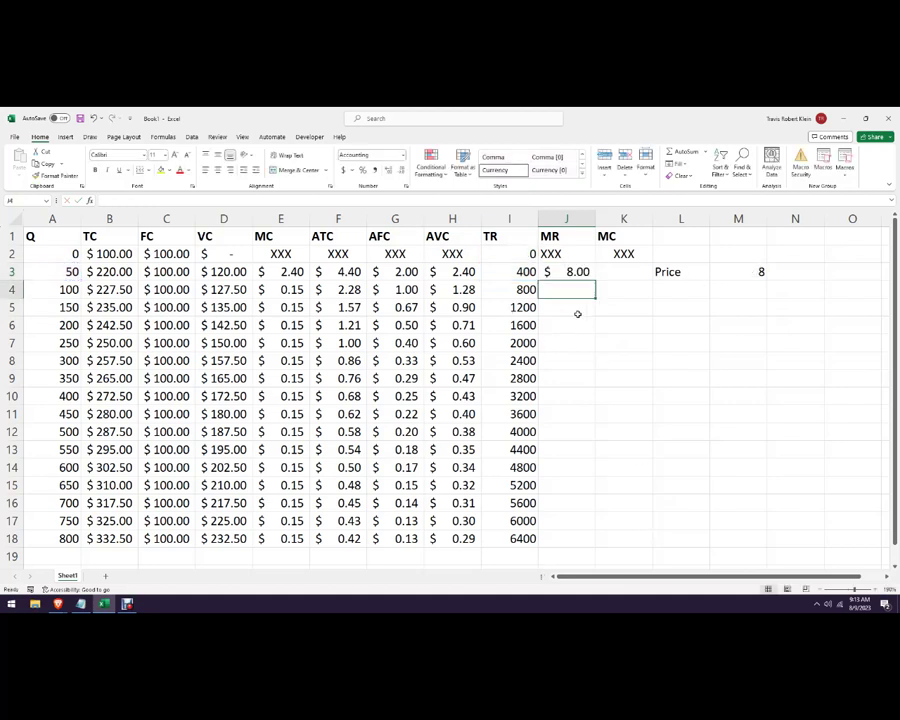
{"action": "left_click", "coordinate": [580, 270]}
Copy MR down to J18, then set K3 to =E3 and fill it down to K18
{"action": "left_click_drag", "start_coordinate": [596, 280], "coordinate": [598, 548]}
{"action": "left_click", "coordinate": [626, 272]}
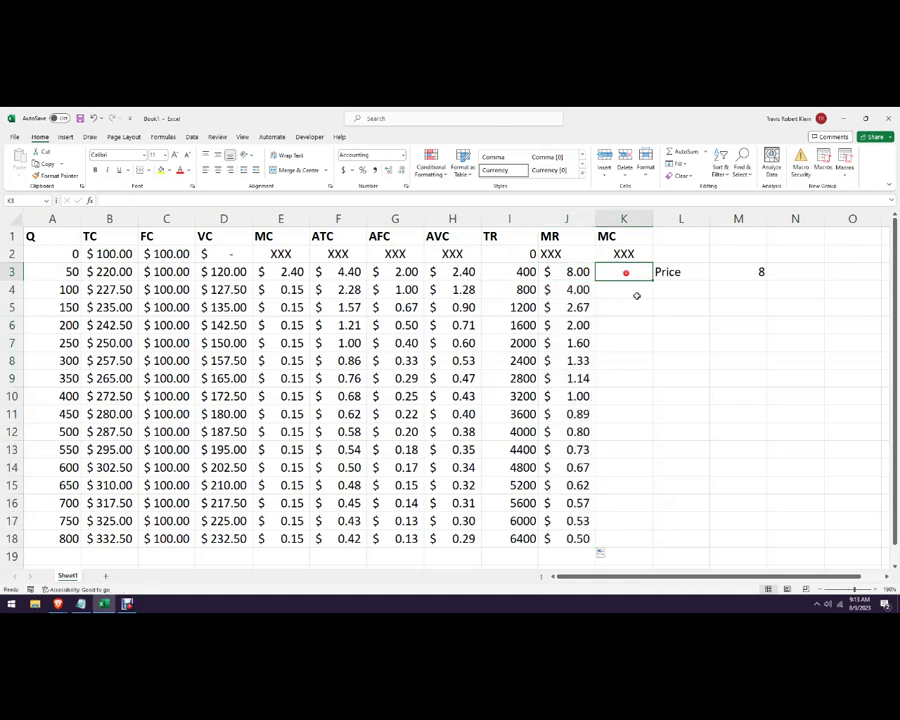
{"action": "type", "text": "="}
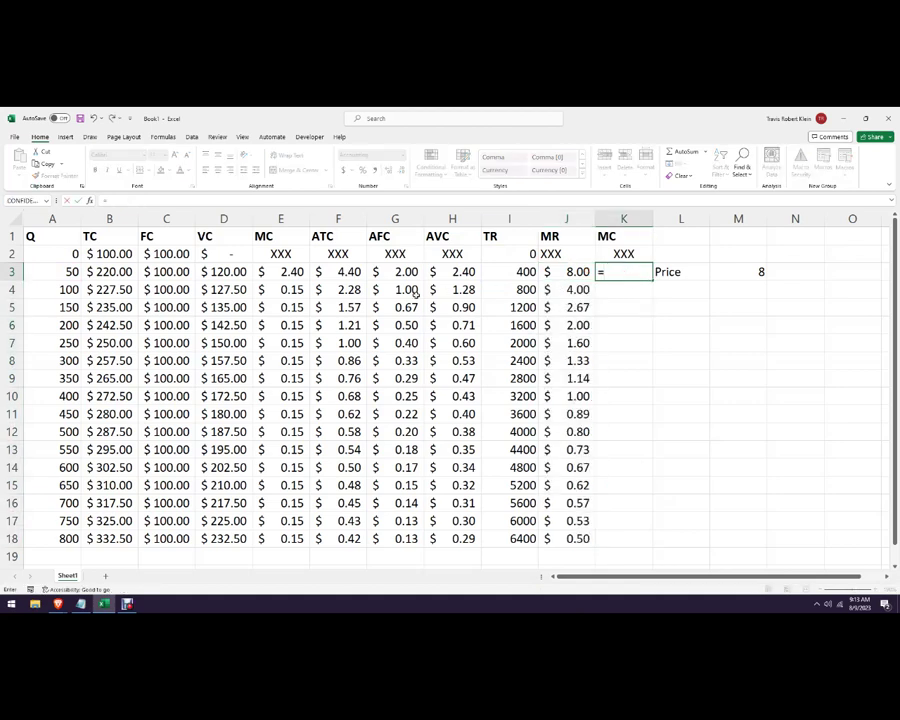
{"action": "left_click", "coordinate": [296, 278]}
{"action": "key", "text": "Return"}
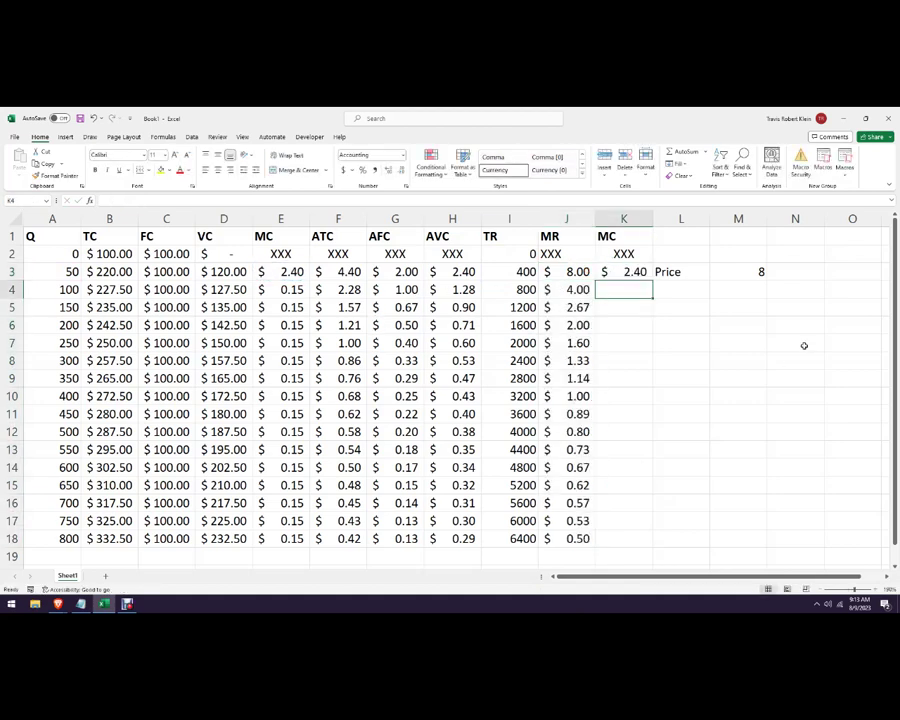
{"action": "left_click", "coordinate": [636, 272]}
{"action": "left_click_drag", "start_coordinate": [654, 281], "coordinate": [653, 548]}
{"action": "left_click", "coordinate": [695, 379]}
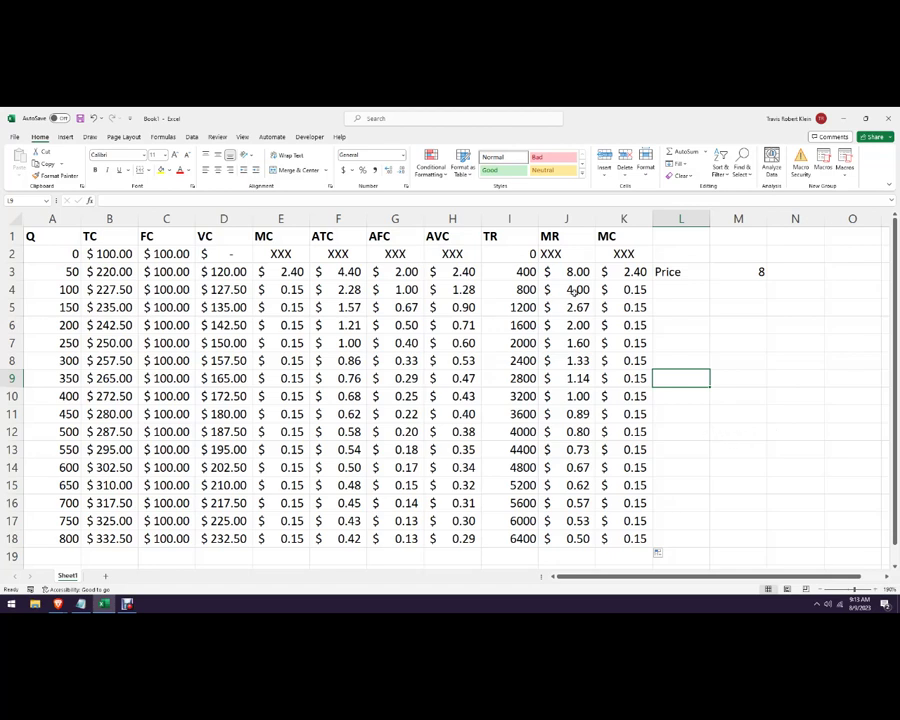
Inspect the MR formulas in J3 and J4
{"action": "left_click", "coordinate": [571, 270]}
{"action": "left_click", "coordinate": [581, 289]}
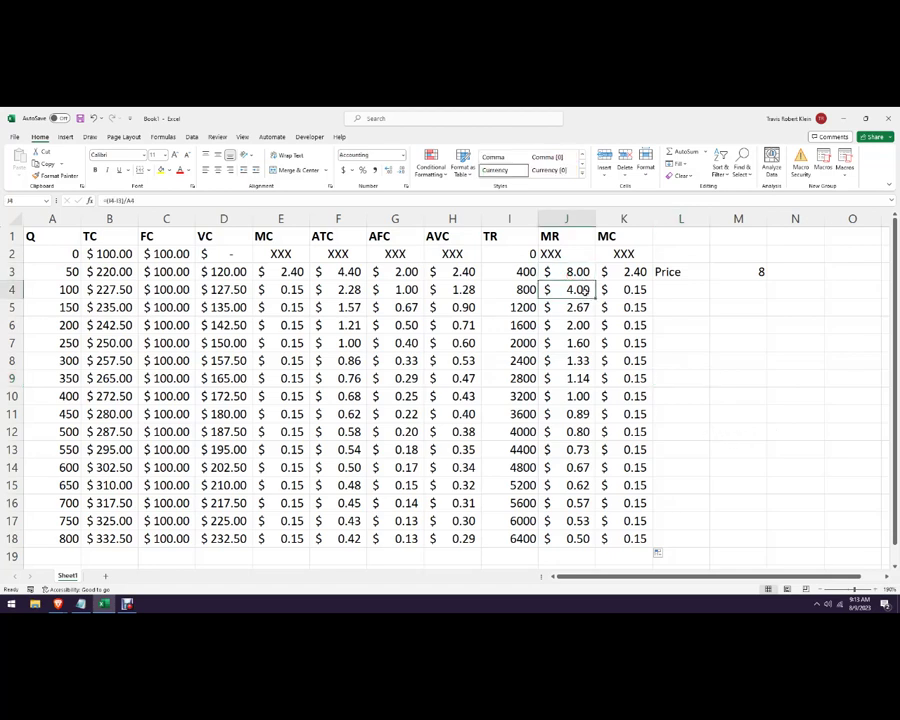
{"action": "left_click", "coordinate": [577, 275]}
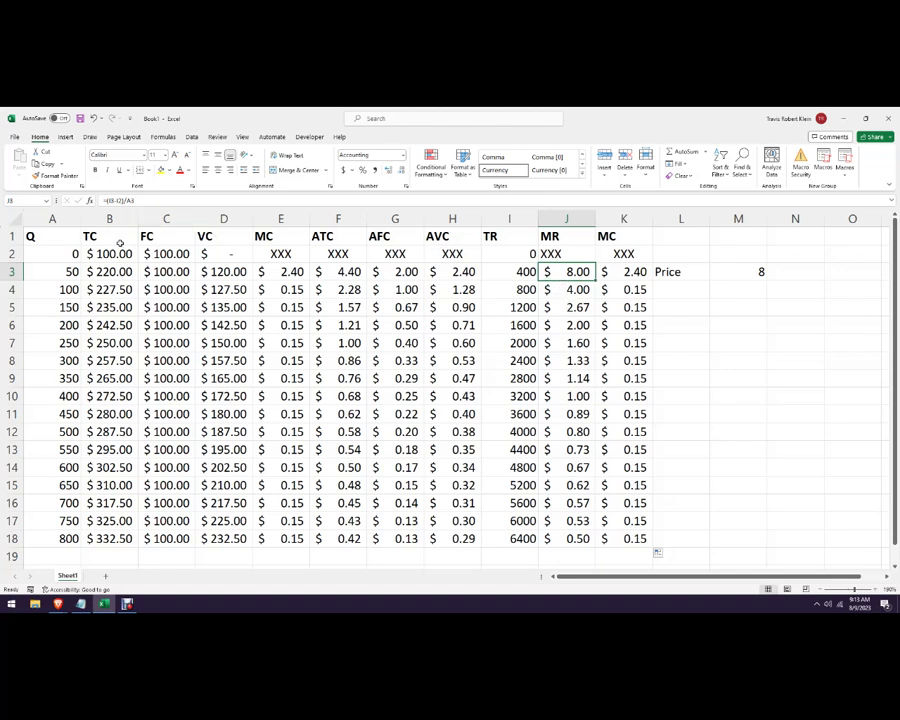
{"action": "left_click", "coordinate": [546, 289]}
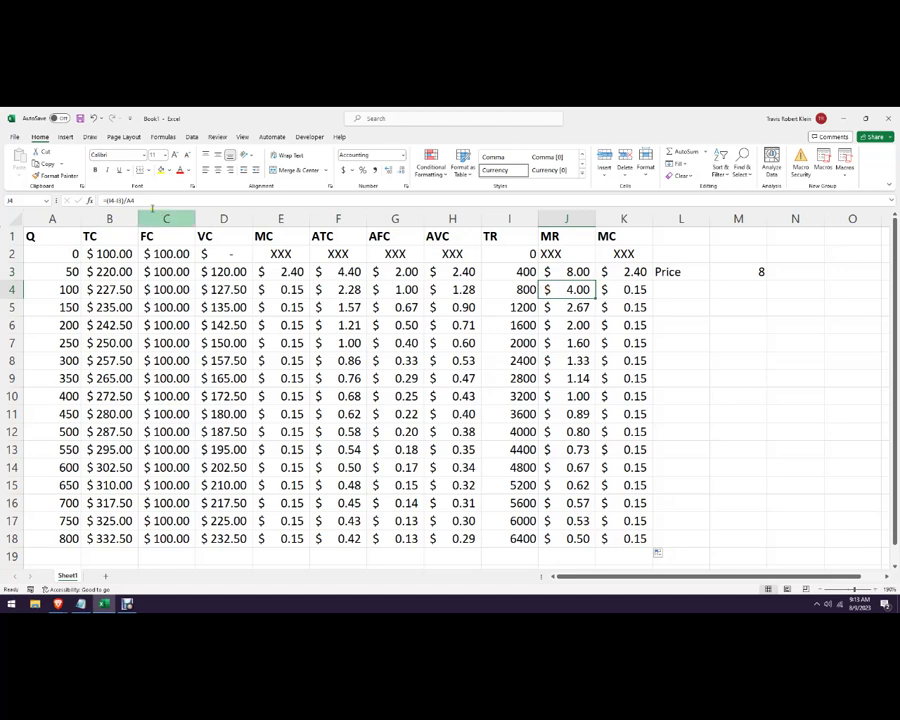
Rewrite J3 as =(I3-I2)/(A3-A2) and fill it down to J18, giving $8.00 throughout
{"action": "left_click", "coordinate": [565, 272]}
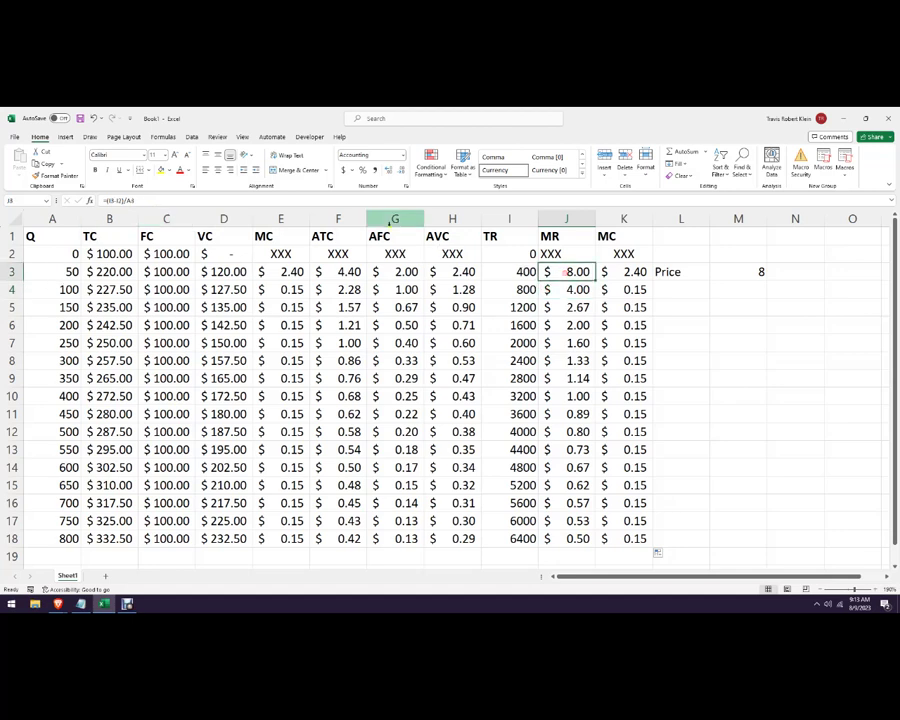
{"action": "type", "text": "=(I3-I2)/A3"}
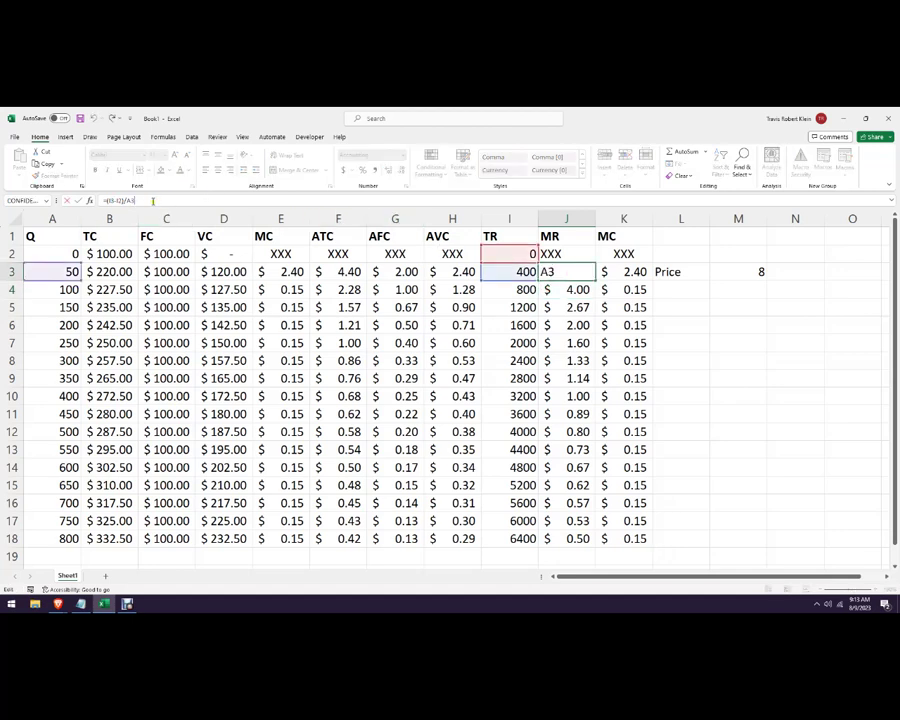
{"action": "type", "text": "-"}
{"action": "left_click", "coordinate": [60, 253]}
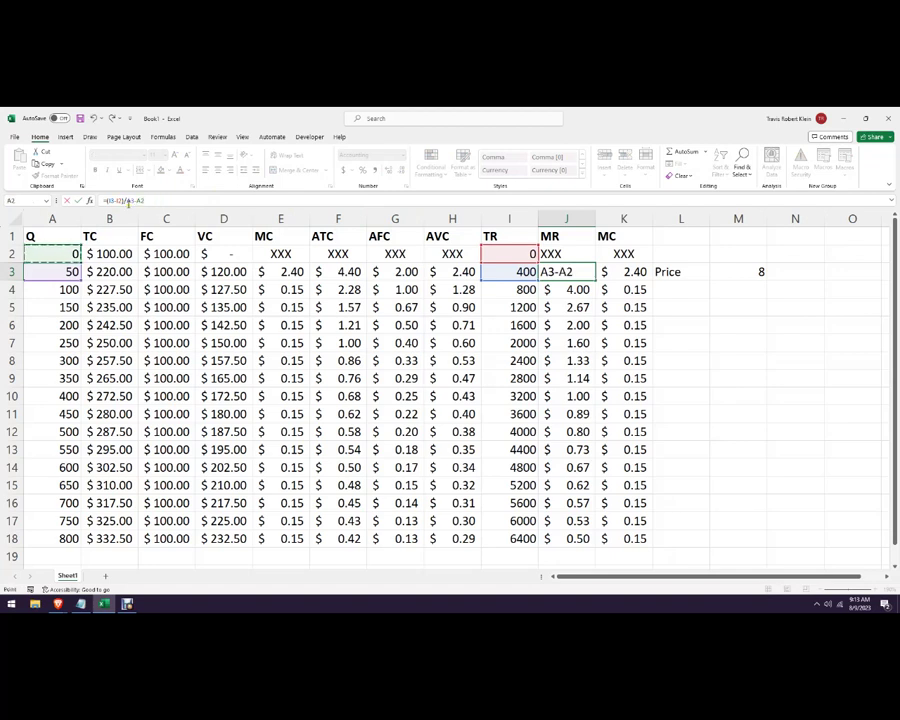
{"action": "left_click", "coordinate": [140, 218]}
{"action": "left_click", "coordinate": [152, 200]}
{"action": "type", "text": ")"}
{"action": "key", "text": "Return"}
{"action": "left_click", "coordinate": [571, 271]}
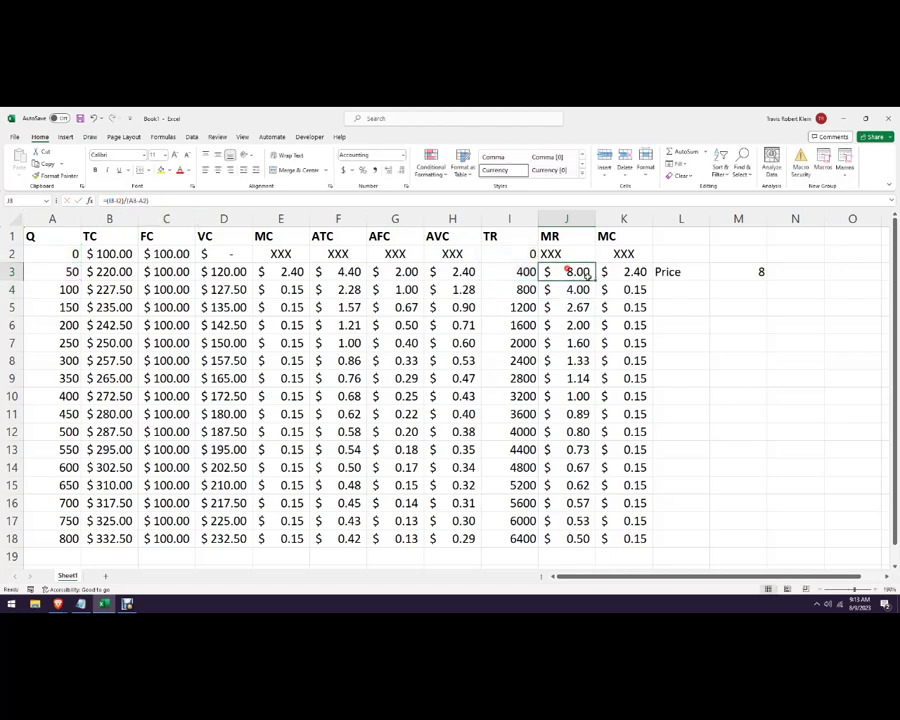
{"action": "double_click", "coordinate": [596, 281]}
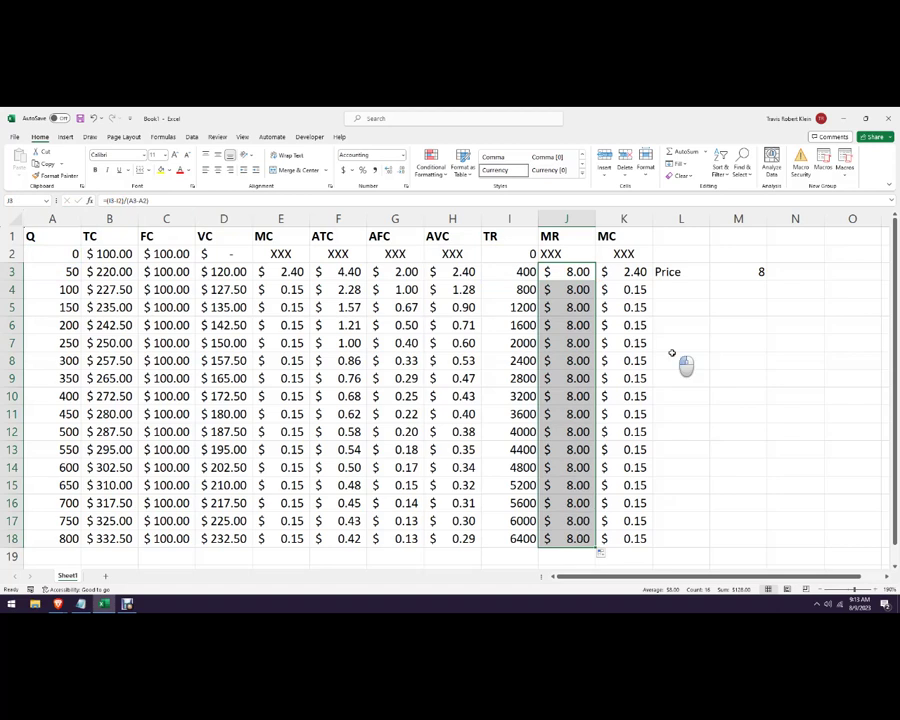
{"action": "left_click", "coordinate": [673, 358]}
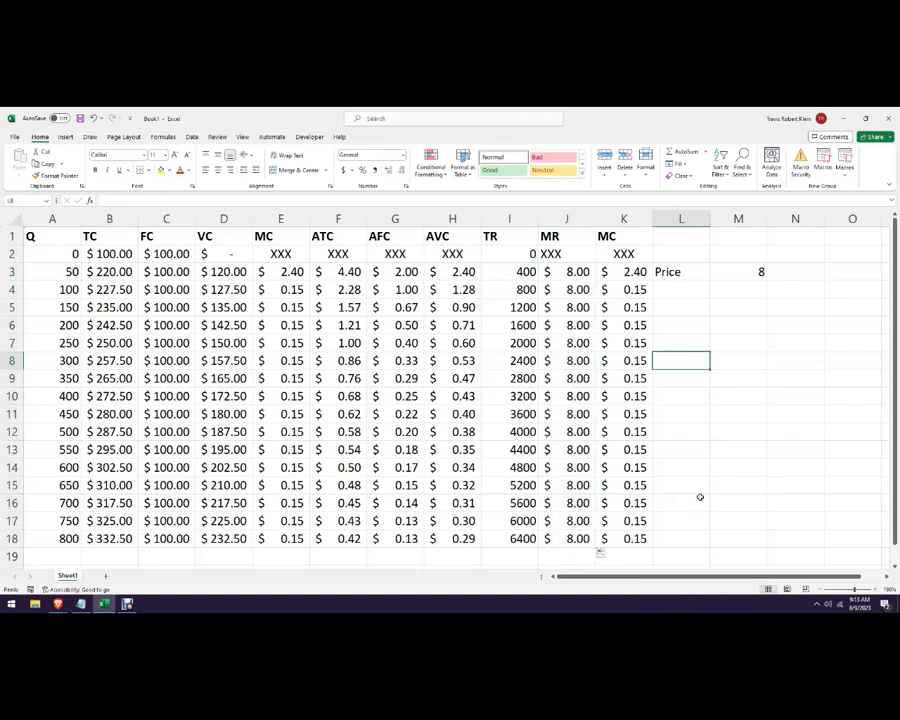
{"action": "left_click", "coordinate": [697, 478]}
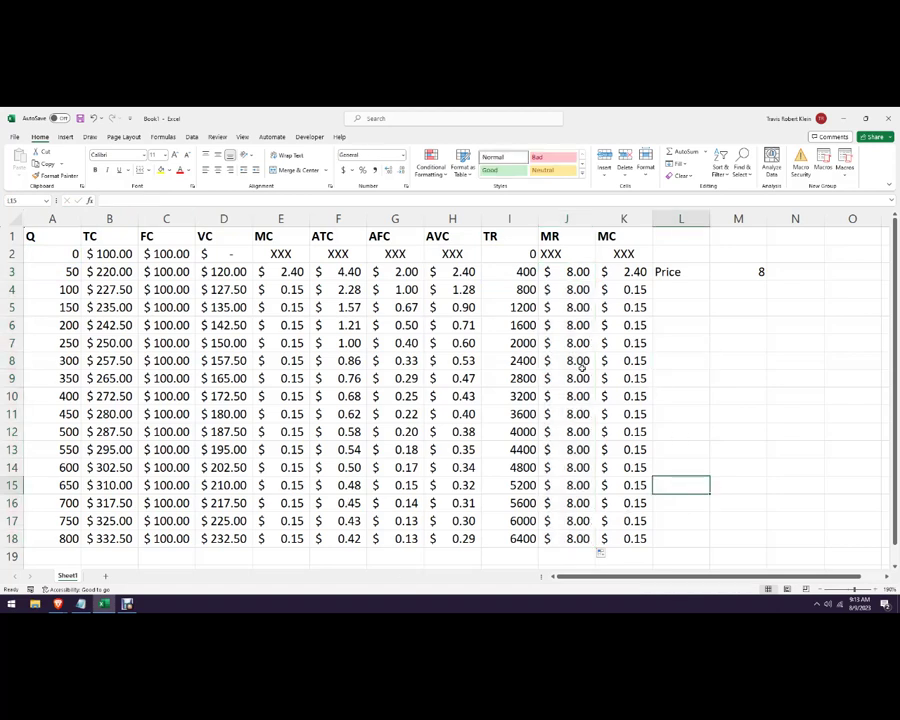
{"action": "scroll", "coordinate": [665, 374], "scroll_direction": "down", "scroll_amount": 2, "text": "ctrl"}
{"action": "scroll", "coordinate": [665, 374], "scroll_direction": "down", "scroll_amount": 1, "text": "ctrl"}
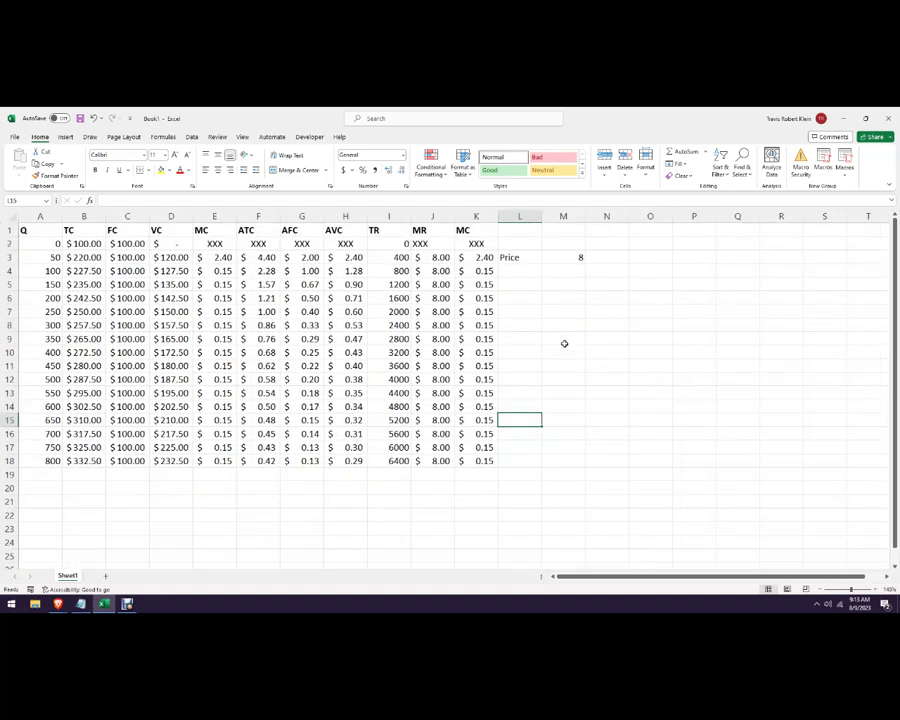
{"action": "left_click", "coordinate": [556, 332]}
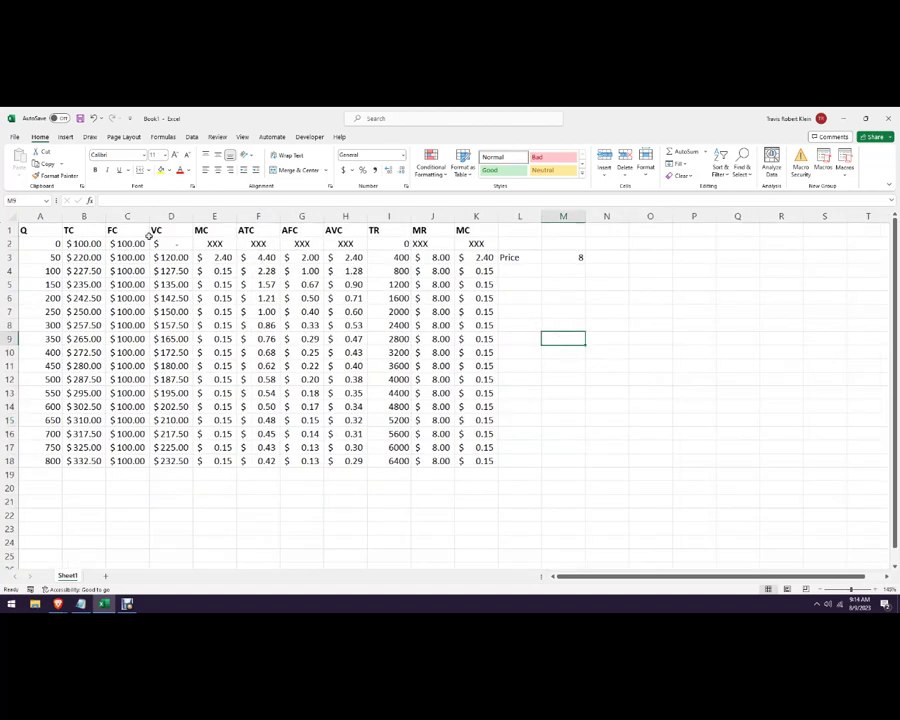
{"action": "left_click_drag", "start_coordinate": [83, 229], "coordinate": [177, 462]}
{"action": "left_click", "coordinate": [258, 271]}
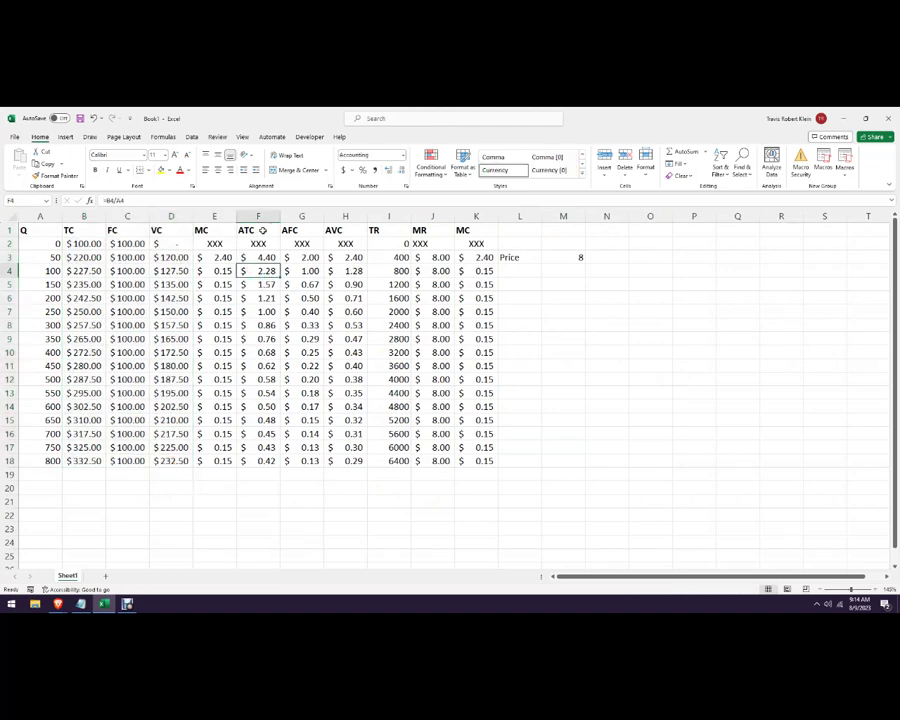
{"action": "left_click", "coordinate": [266, 231]}
{"action": "left_click", "coordinate": [304, 232]}
{"action": "left_click", "coordinate": [350, 233]}
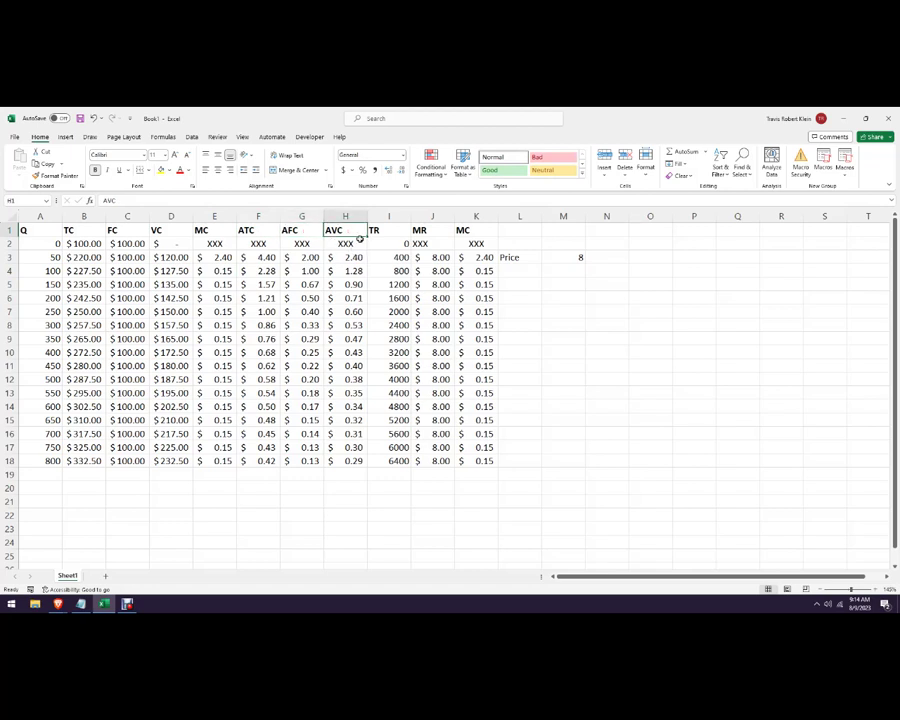
{"action": "left_click", "coordinate": [430, 232]}
{"action": "left_click", "coordinate": [649, 368]}
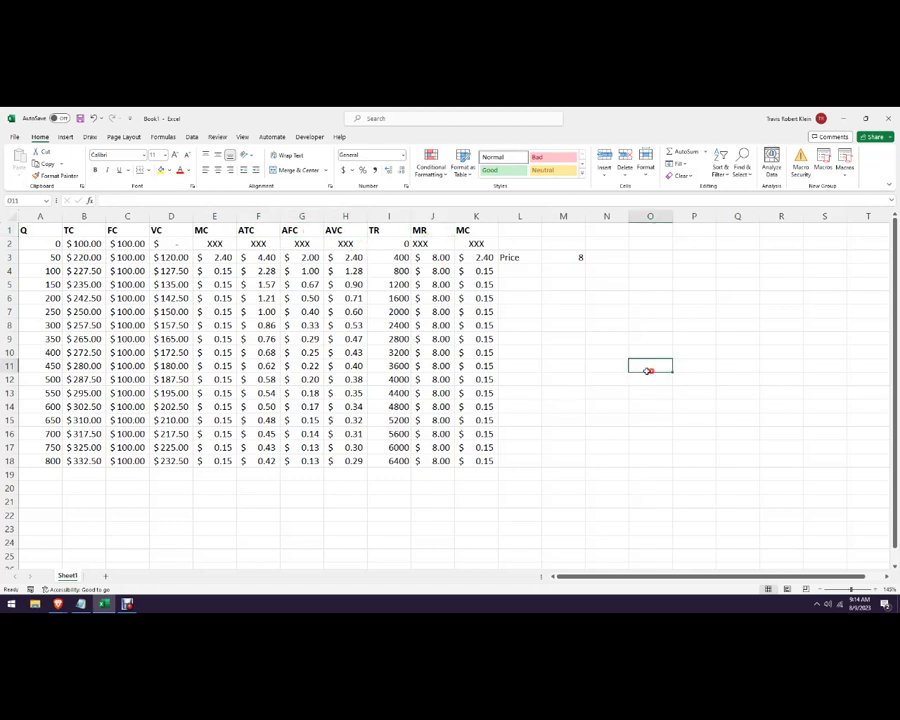
{"action": "left_click", "coordinate": [614, 284]}
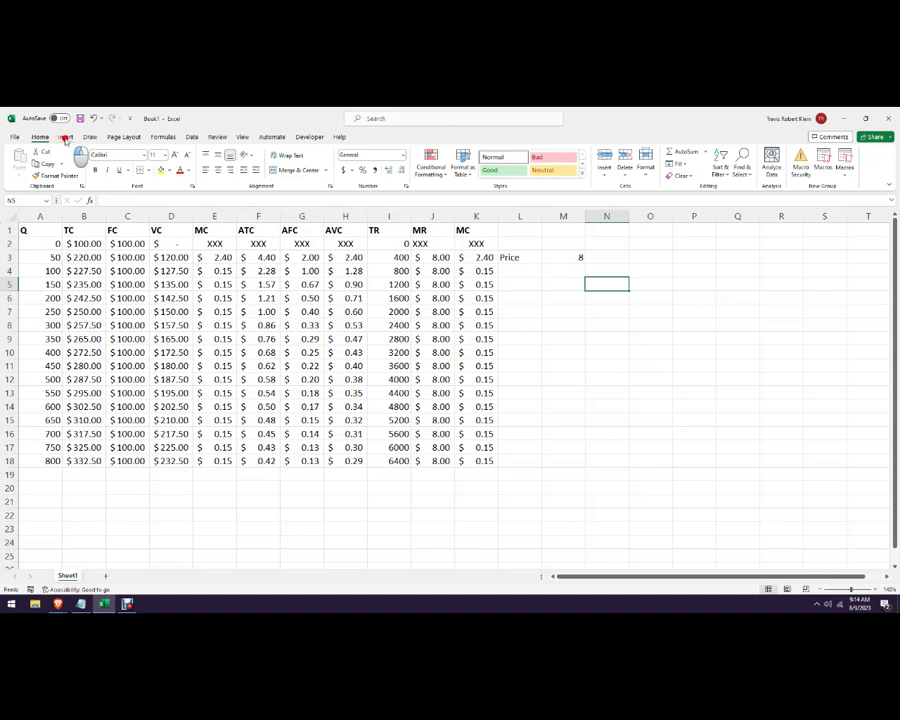
{"action": "left_click", "coordinate": [65, 137]}
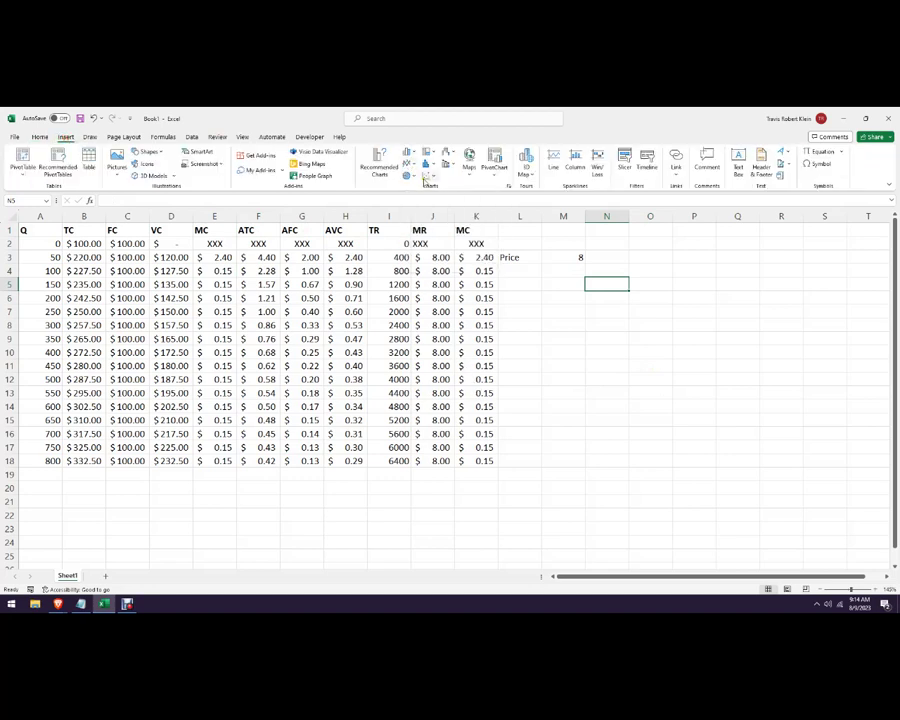
{"action": "left_click", "coordinate": [425, 178]}
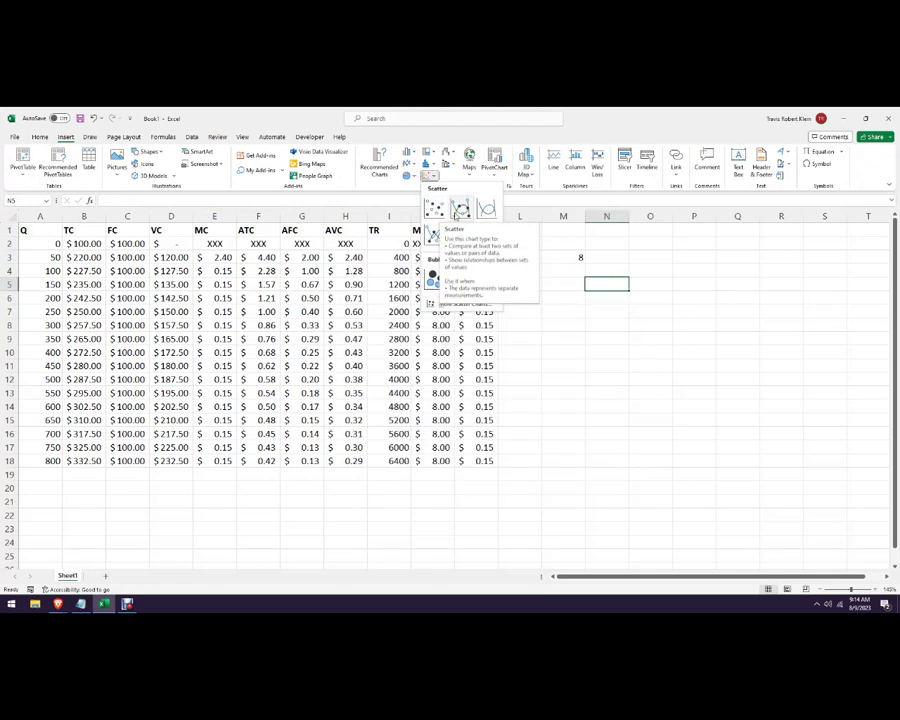
{"action": "left_click", "coordinate": [460, 208]}
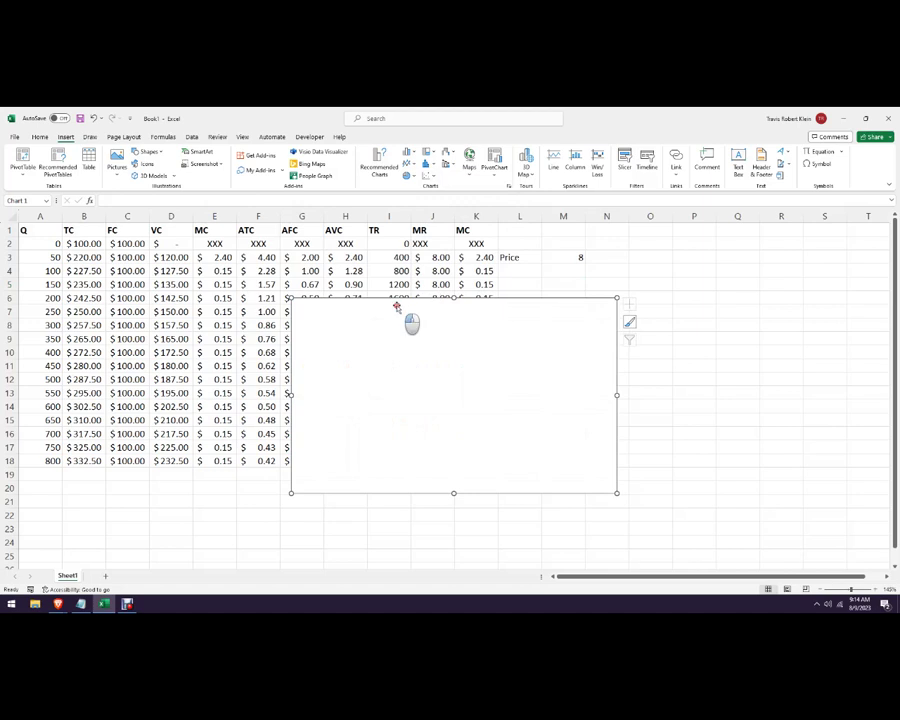
{"action": "left_click_drag", "start_coordinate": [396, 306], "coordinate": [621, 281]}
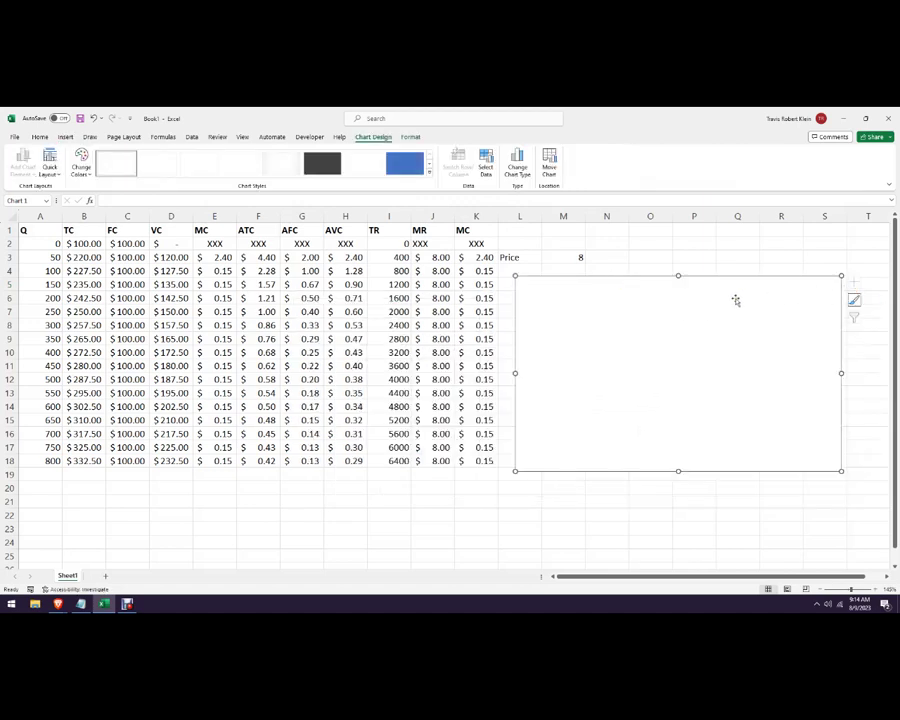
{"action": "key", "text": "Delete"}
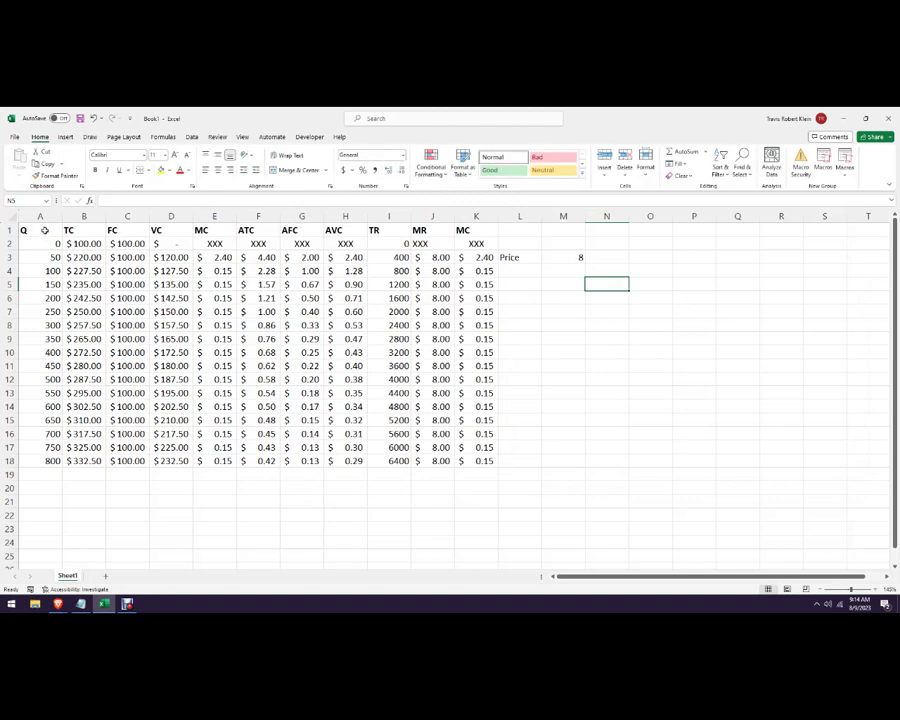
Select Q in A1:A18 plus MC, ATC, AFC and AVC in E1:H18, excluding row 2
{"action": "left_click_drag", "start_coordinate": [43, 230], "coordinate": [52, 460]}
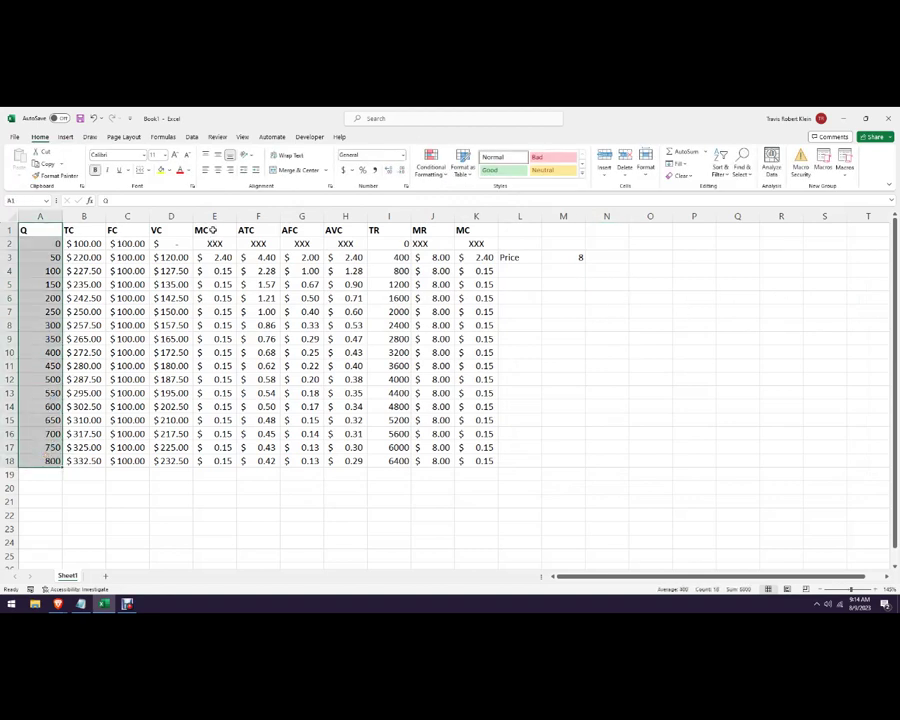
{"action": "left_click_drag", "start_coordinate": [212, 230], "coordinate": [336, 457]}
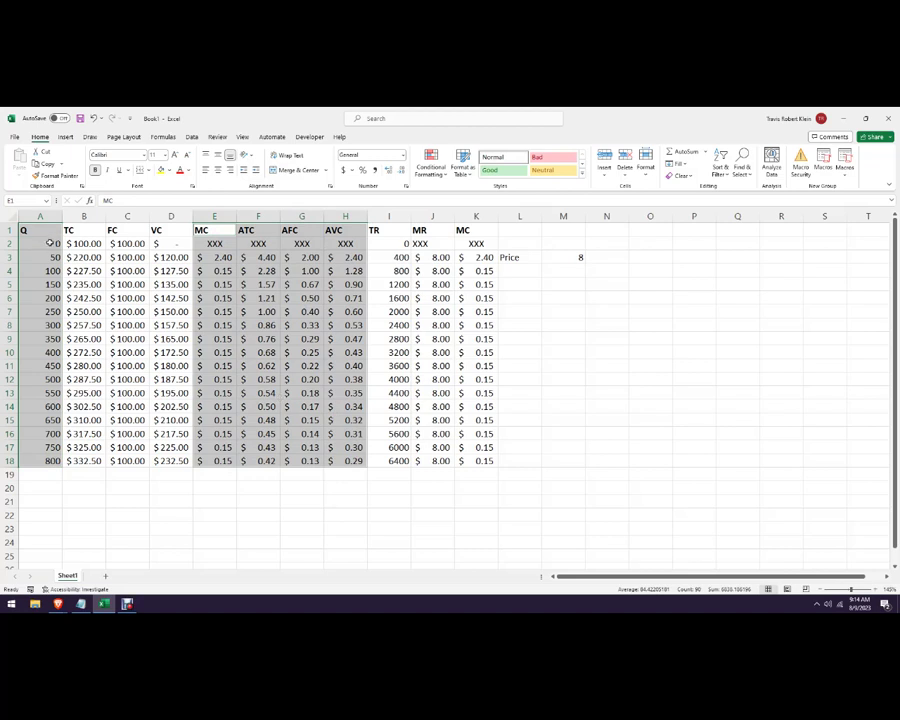
{"action": "left_click_drag", "start_coordinate": [56, 242], "coordinate": [340, 243]}
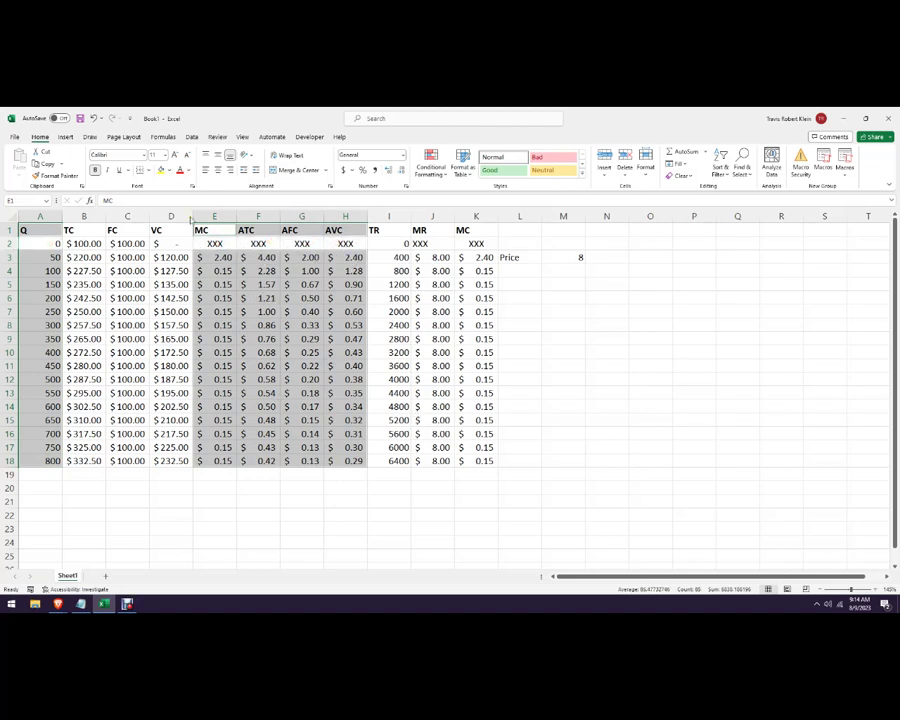
Insert a Scatter with Straight Lines and Markers chart of the cost columns and place it right of the table
{"action": "left_click", "coordinate": [65, 136]}
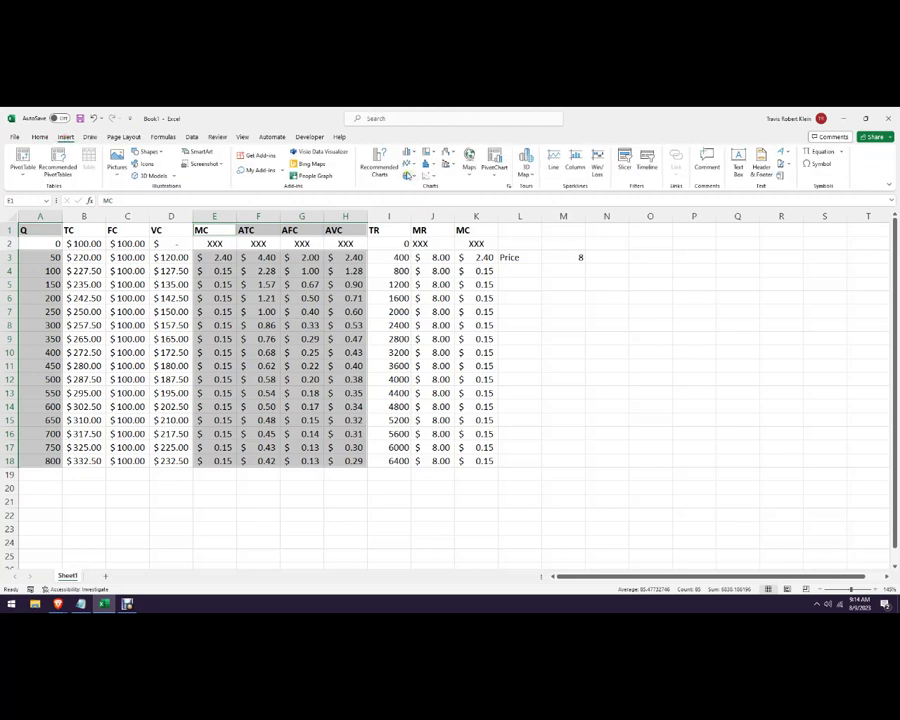
{"action": "left_click", "coordinate": [410, 176]}
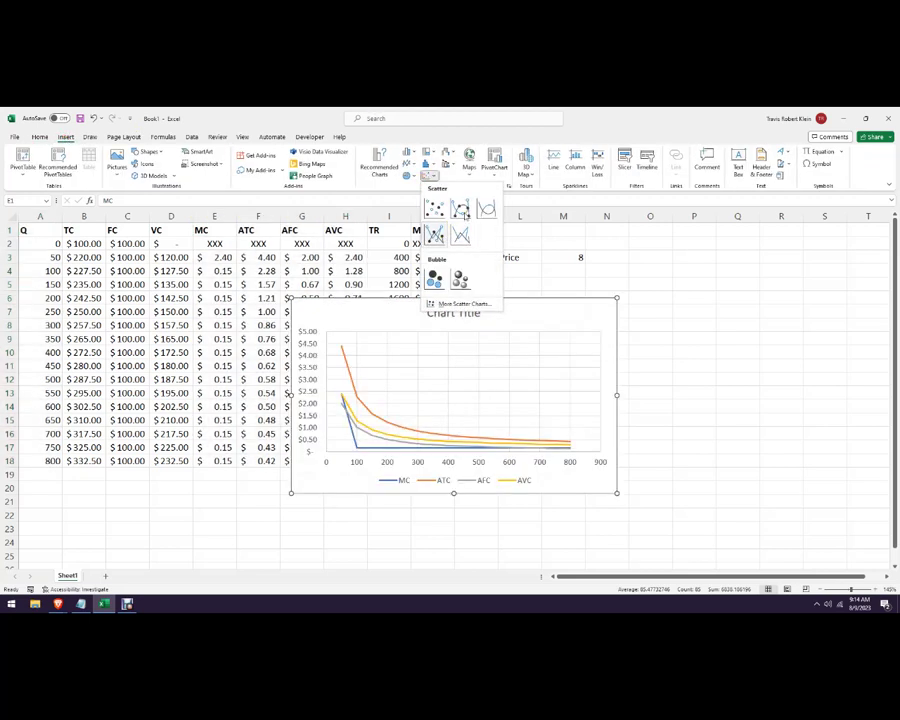
{"action": "left_click", "coordinate": [434, 234]}
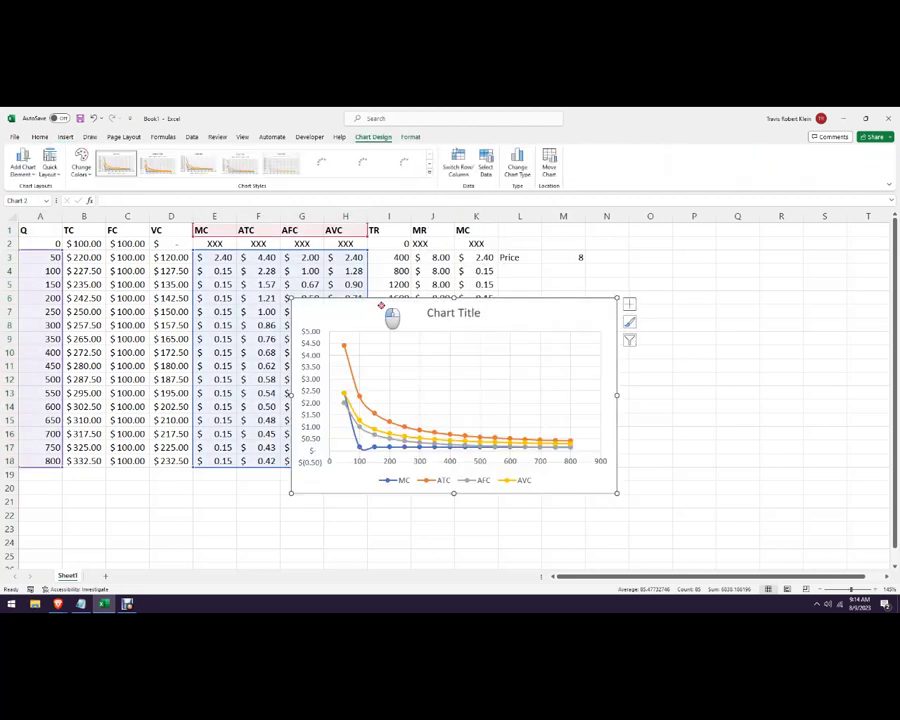
{"action": "left_click_drag", "start_coordinate": [444, 312], "coordinate": [595, 283]}
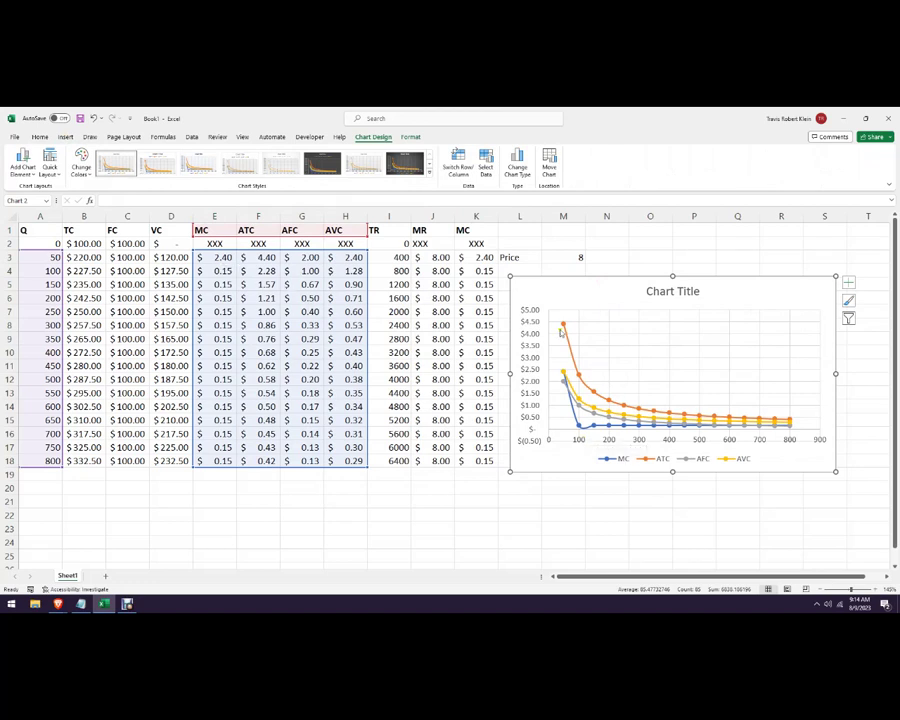
{"action": "mouse_move", "coordinate": [563, 327]}
Enlarge the chart slightly and replace the 'Chart Title' placeholder with 'Example Cost Curves'
{"action": "left_click_drag", "start_coordinate": [835, 474], "coordinate": [869, 511]}
{"action": "left_click", "coordinate": [698, 291]}
{"action": "left_click_drag", "start_coordinate": [699, 293], "coordinate": [677, 291]}
{"action": "double_click", "coordinate": [677, 291]}
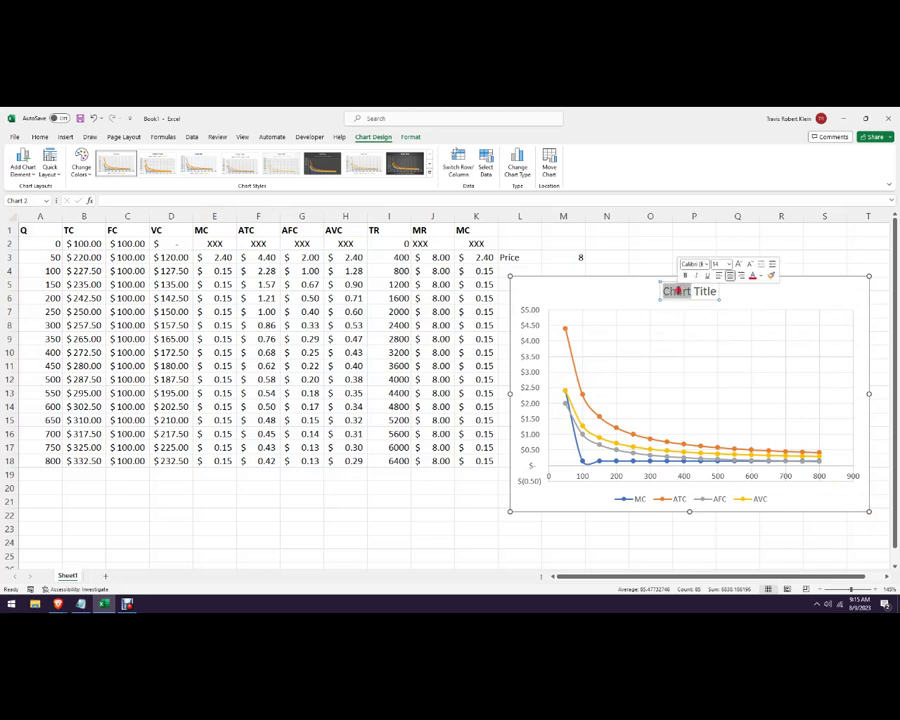
{"action": "key", "text": "BackSpace"}
{"action": "key", "text": "Delete"}
{"action": "key", "text": "Delete"}
{"action": "key", "text": "Delete"}
{"action": "key", "text": "Delete"}
{"action": "key", "text": "Delete"}
{"action": "key", "text": "Delete"}
{"action": "type", "text": "eXAMP"}
{"action": "key", "text": "BackSpace"}
{"action": "key", "text": "BackSpace"}
{"action": "key", "text": "BackSpace"}
{"action": "key", "text": "BackSpace"}
{"action": "key", "text": "BackSpace"}
{"action": "type", "text": "Example"}
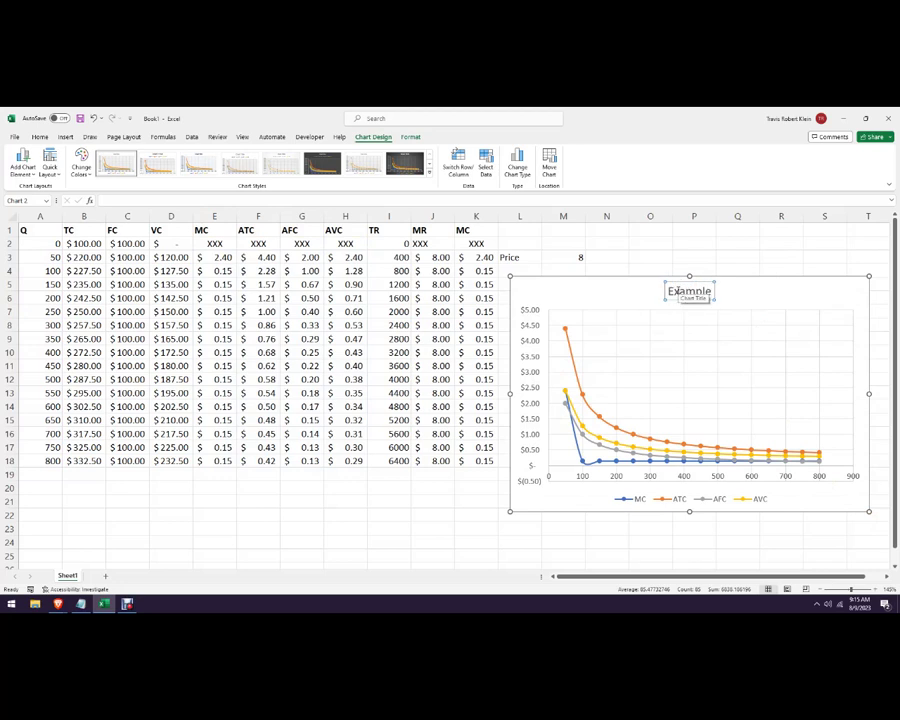
{"action": "type", "text": " Cost cu"}
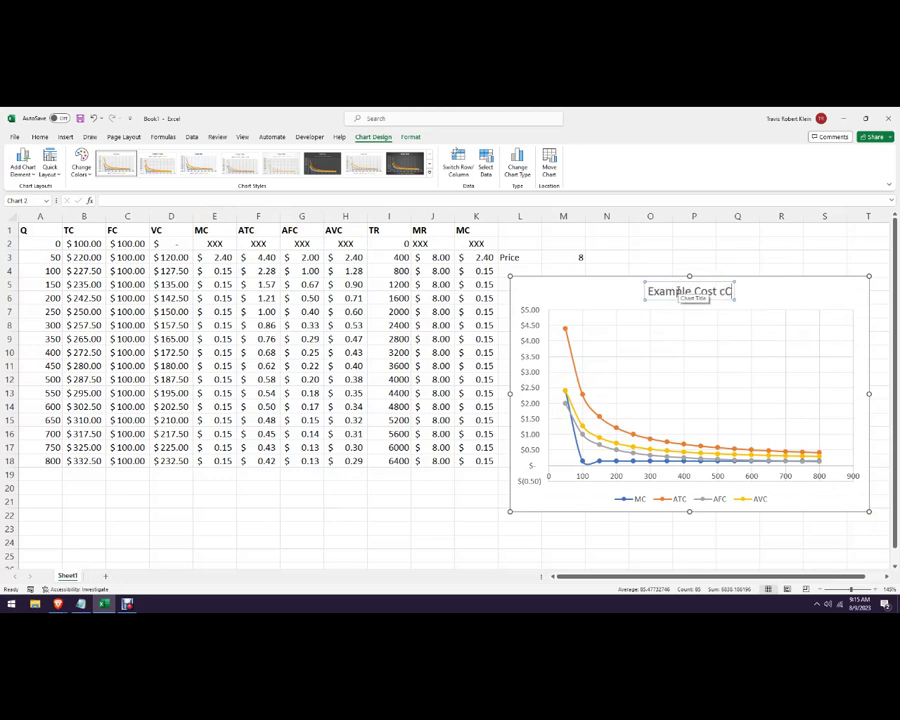
{"action": "key", "text": "BackSpace"}
{"action": "key", "text": "BackSpace"}
{"action": "type", "text": "Curves"}
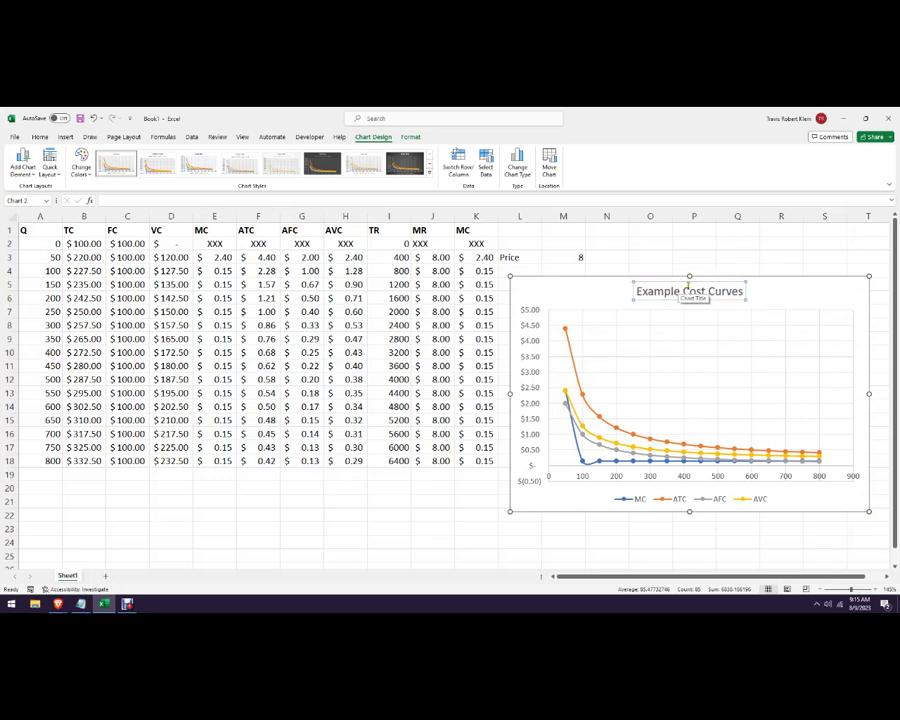
{"action": "left_click", "coordinate": [704, 257]}
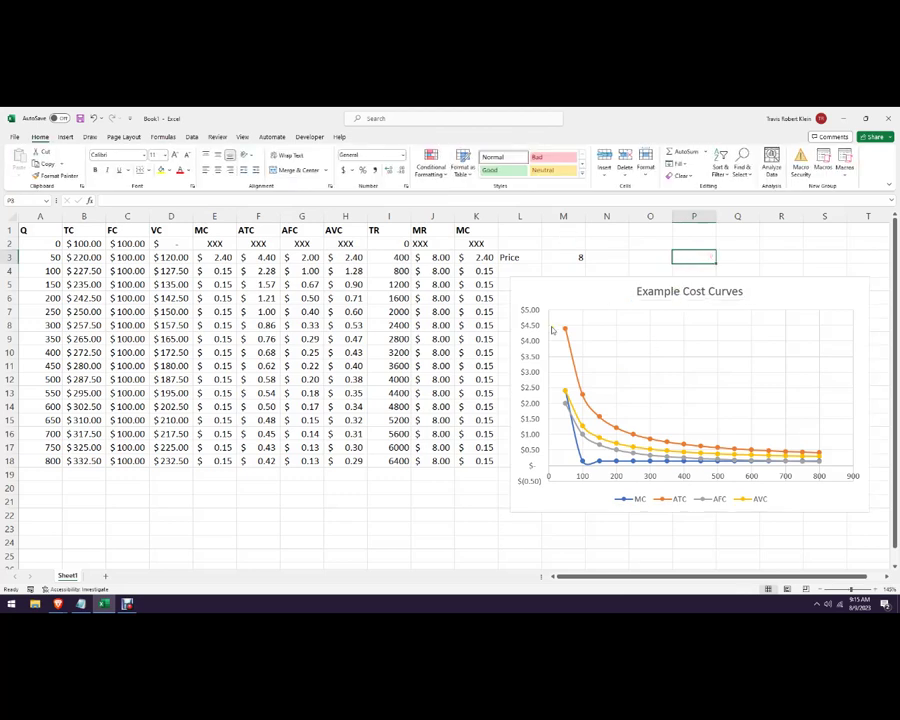
Open the Select Data Source window for the cost curves chart
{"action": "left_click", "coordinate": [846, 303]}
{"action": "left_click", "coordinate": [881, 283]}
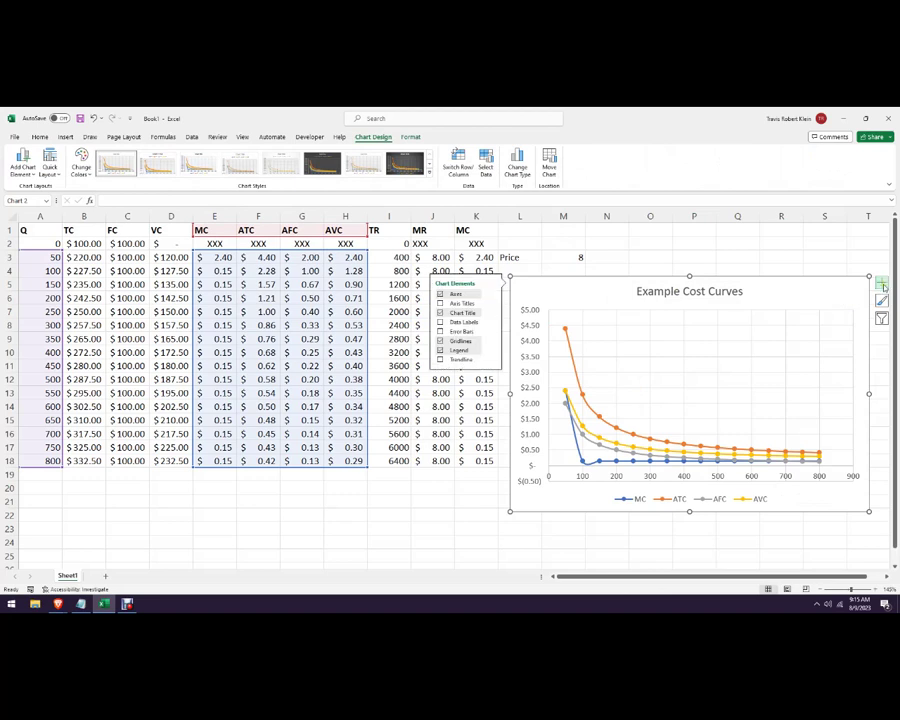
{"action": "left_click", "coordinate": [879, 283]}
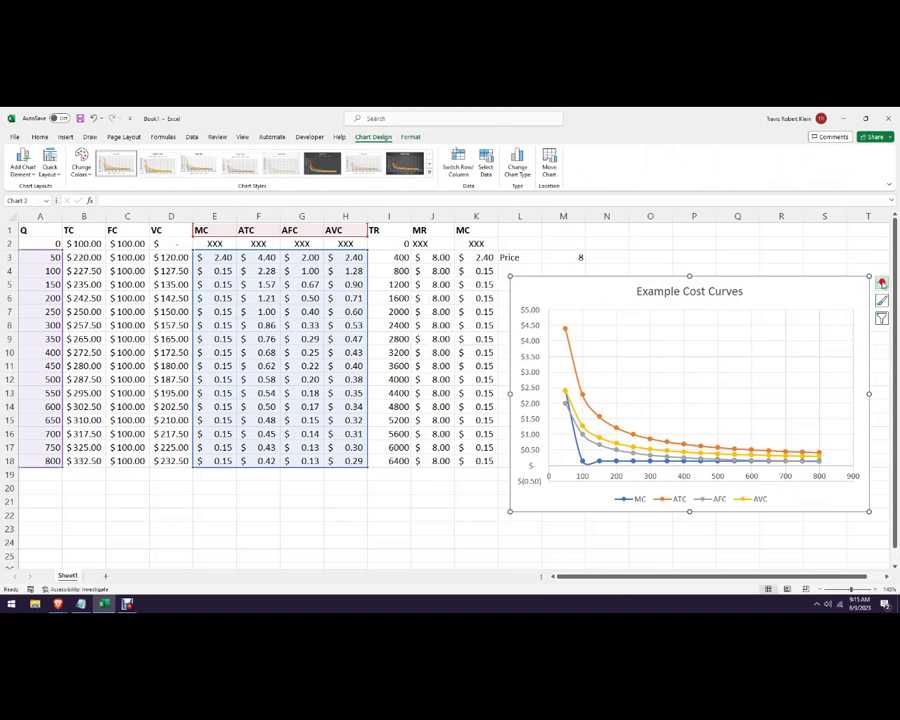
{"action": "right_click", "coordinate": [618, 299]}
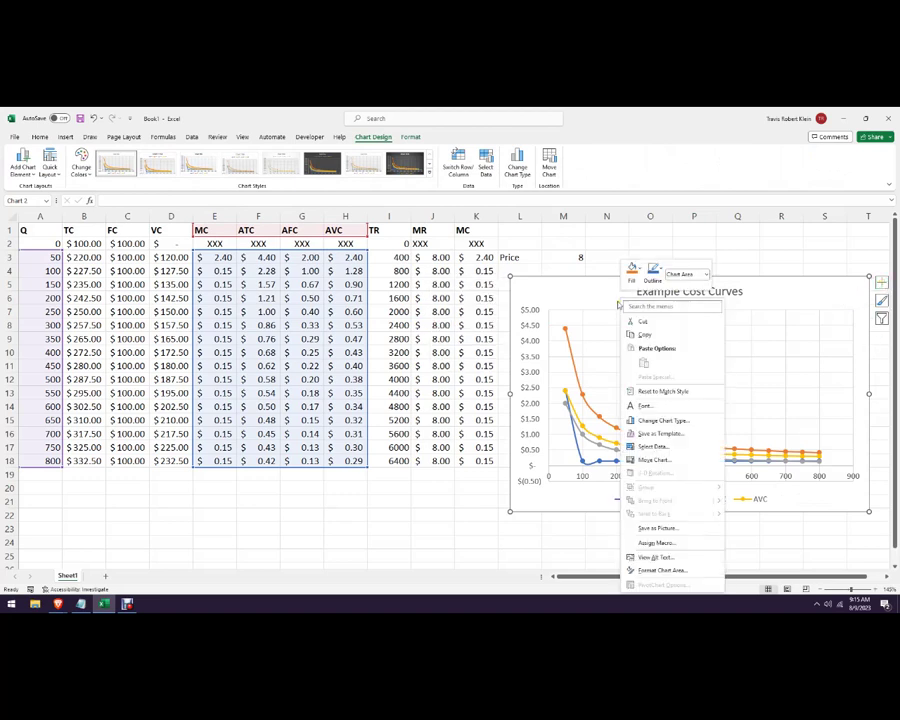
{"action": "left_click", "coordinate": [672, 446]}
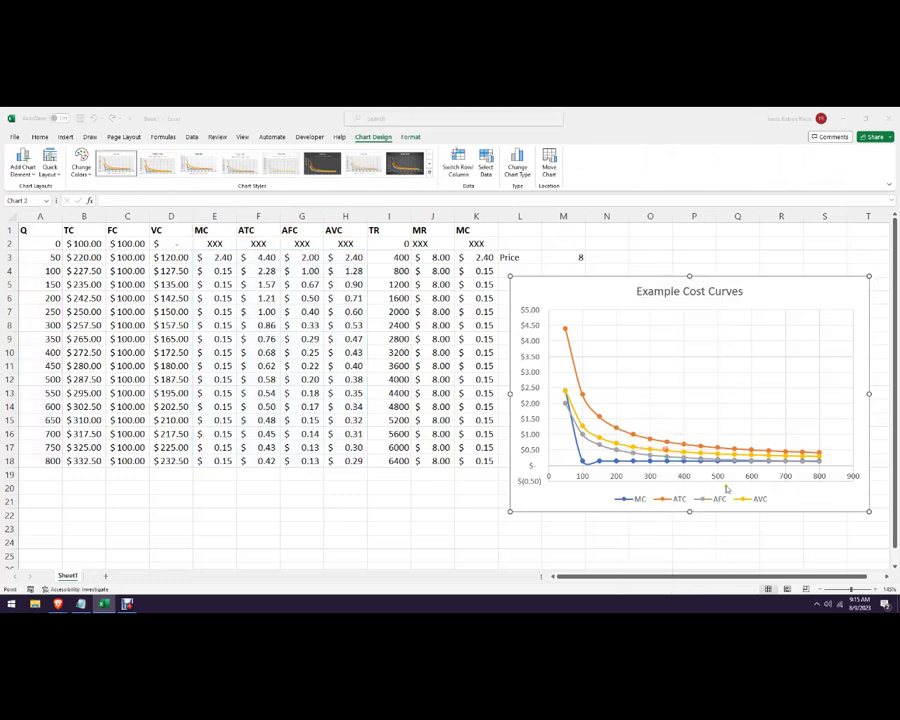
{"action": "left_click_drag", "start_coordinate": [428, 321], "coordinate": [340, 194]}
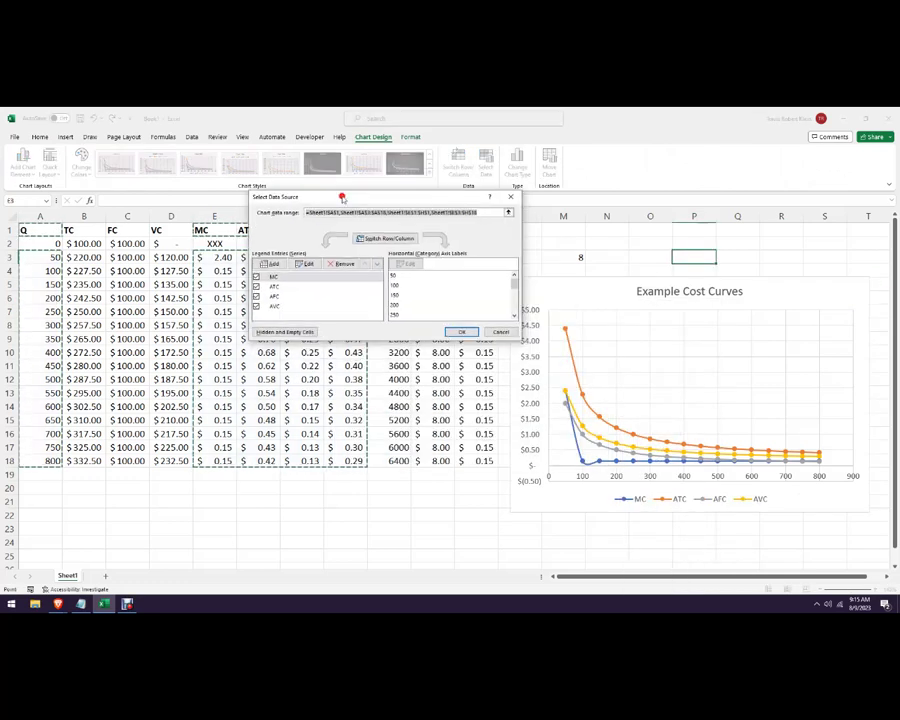
Add a series named MR with X values A3:A18 and Y values J3:J18
{"action": "left_click", "coordinate": [271, 266]}
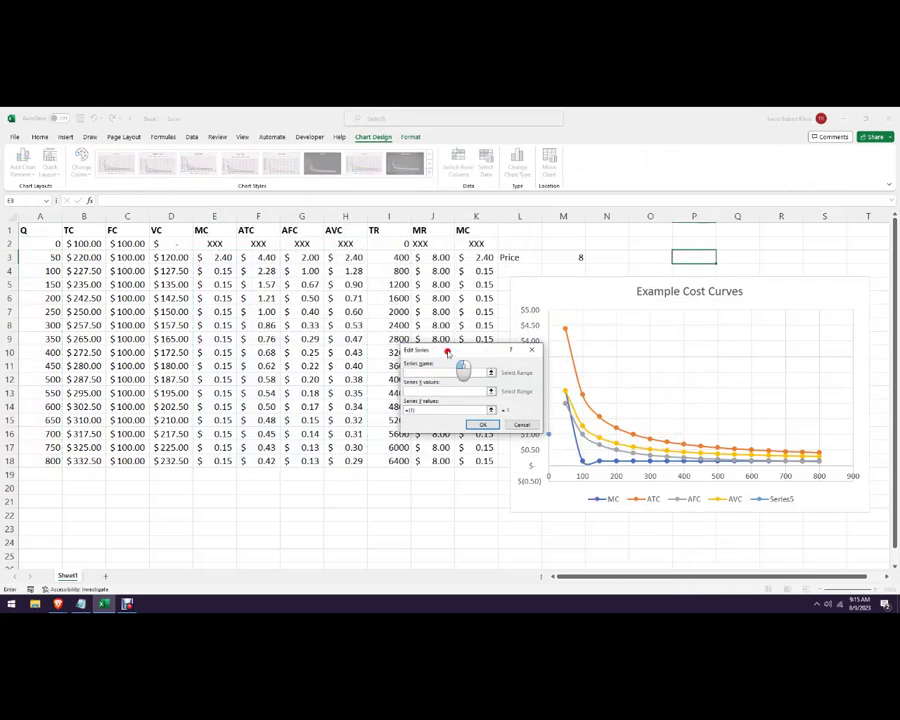
{"action": "left_click_drag", "start_coordinate": [452, 350], "coordinate": [576, 234]}
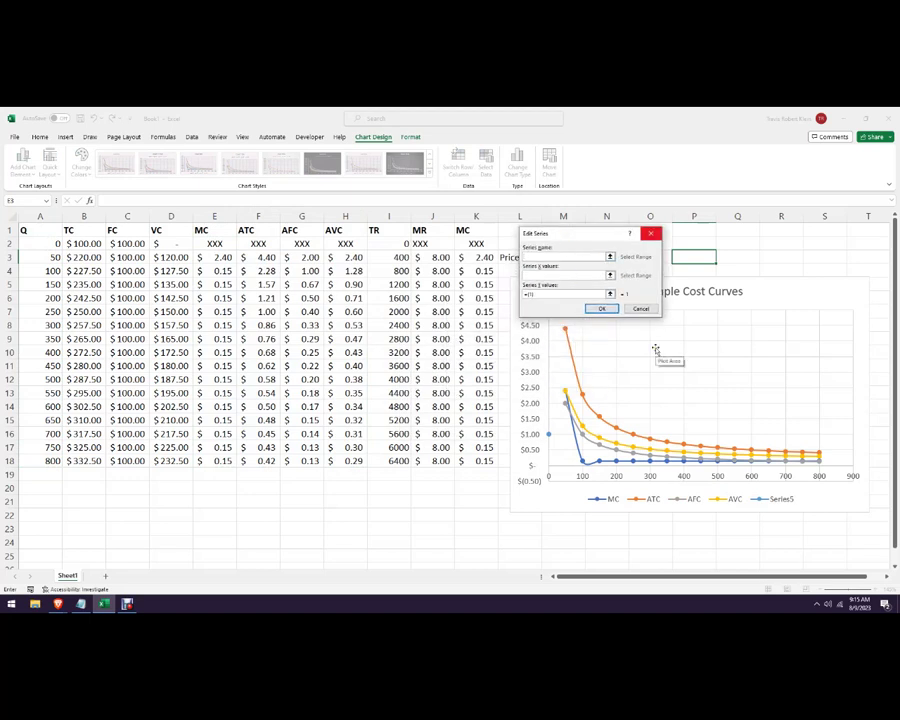
{"action": "type", "text": "MR"}
{"action": "key", "text": "Tab"}
{"action": "left_click_drag", "start_coordinate": [50, 244], "coordinate": [60, 462]}
{"action": "left_click_drag", "start_coordinate": [50, 260], "coordinate": [45, 458]}
{"action": "left_click", "coordinate": [578, 312]}
{"action": "key", "text": "BackSpace"}
{"action": "key", "text": "BackSpace"}
{"action": "key", "text": "BackSpace"}
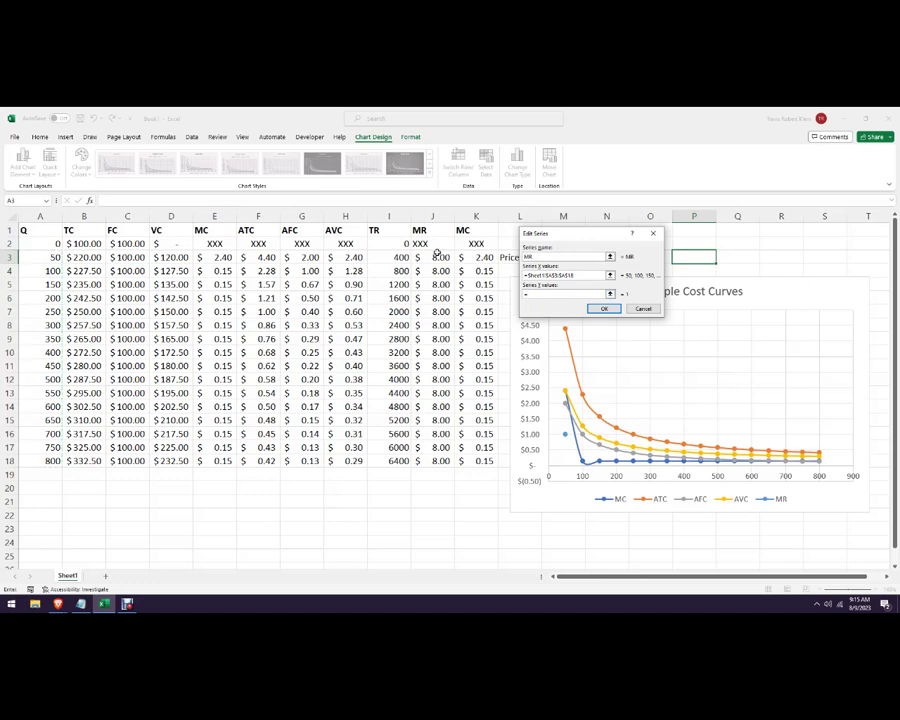
{"action": "left_click_drag", "start_coordinate": [435, 257], "coordinate": [436, 460]}
{"action": "left_click", "coordinate": [608, 310]}
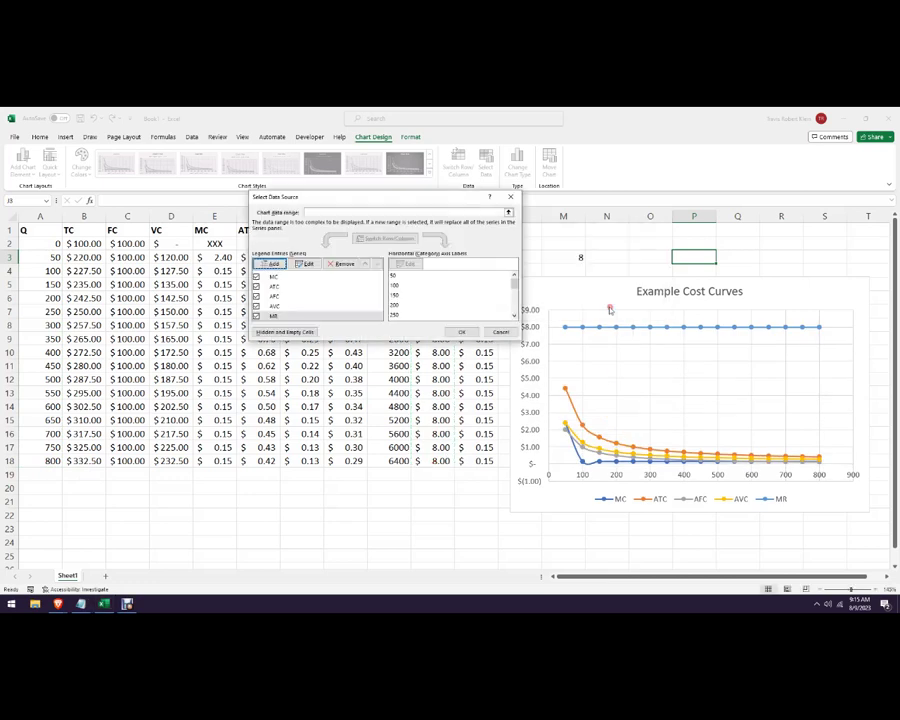
{"action": "left_click", "coordinate": [460, 331]}
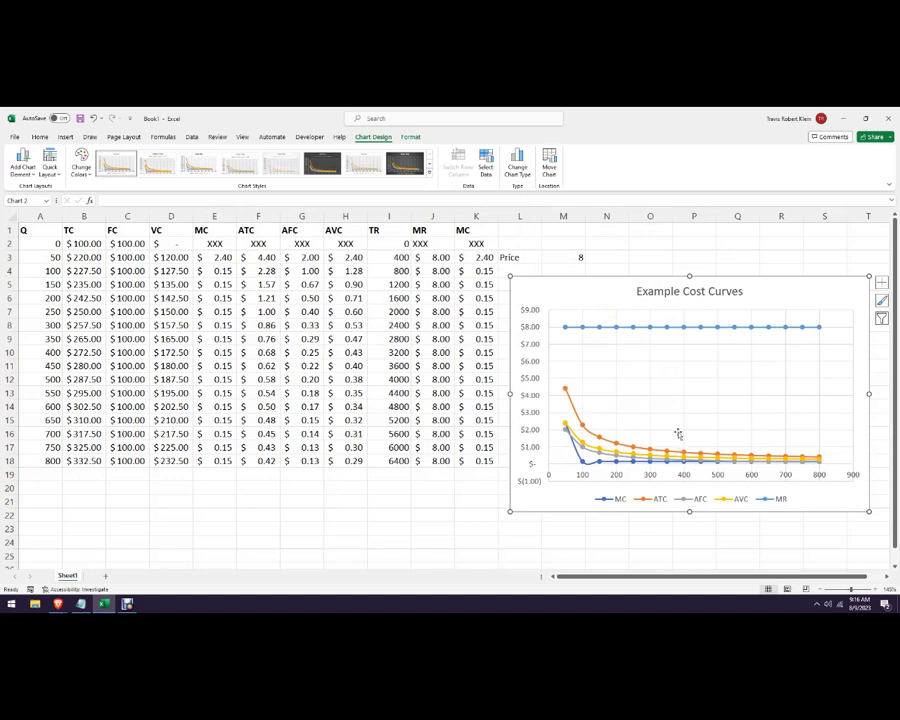
Change the price in M3 to 4, then to 1
{"action": "left_click", "coordinate": [573, 258]}
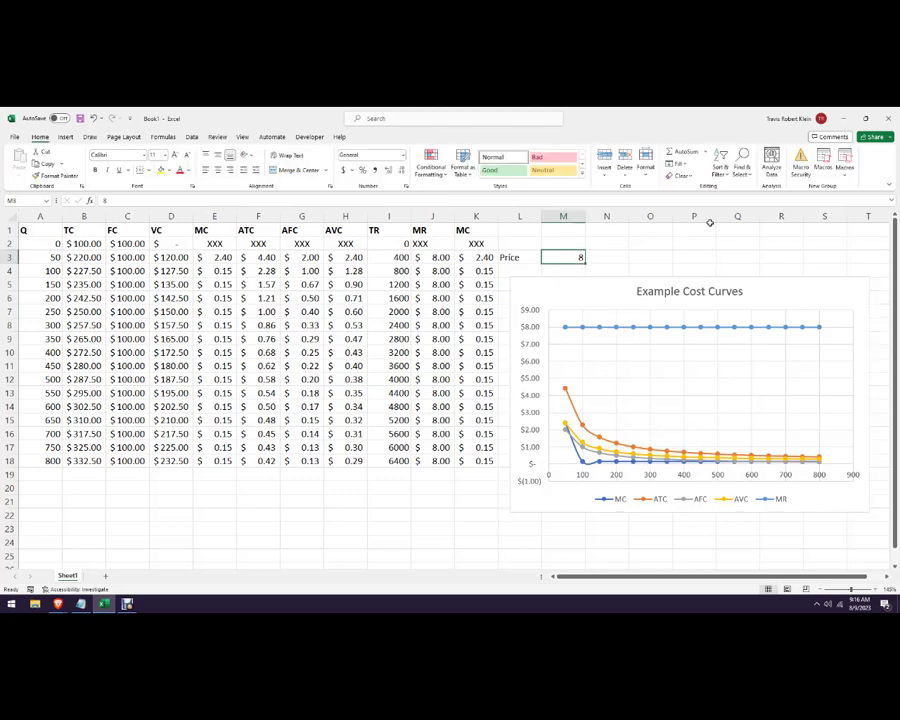
{"action": "type", "text": "4"}
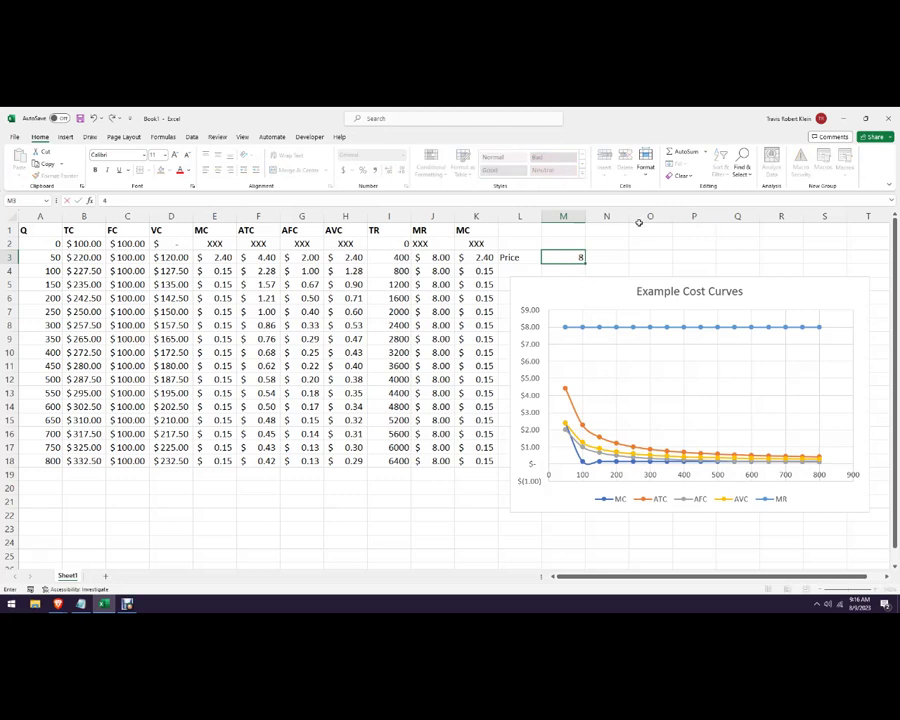
{"action": "key", "text": "Return"}
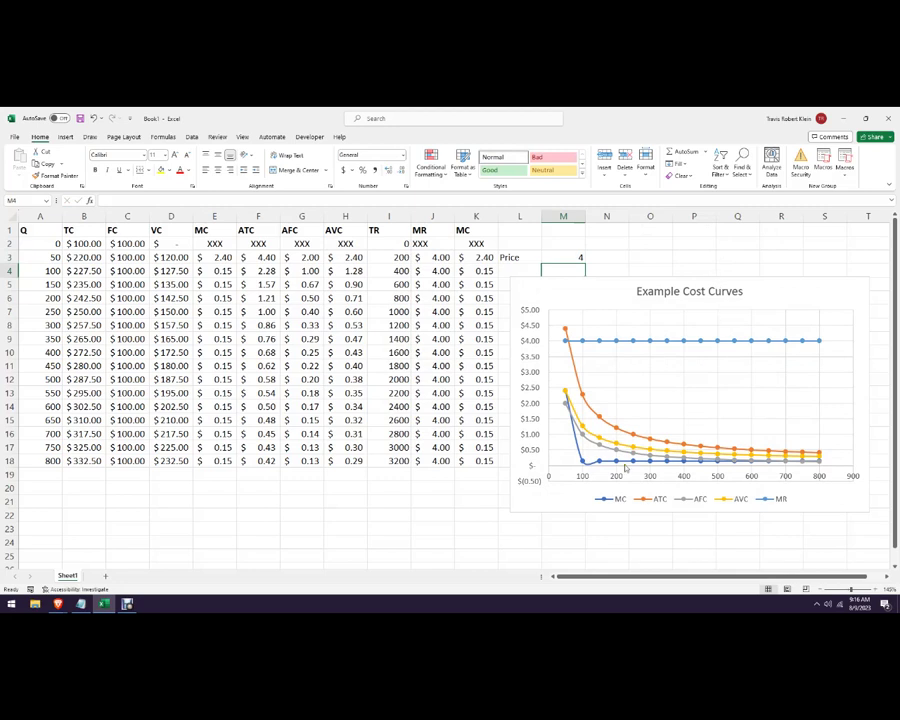
{"action": "left_click", "coordinate": [568, 258]}
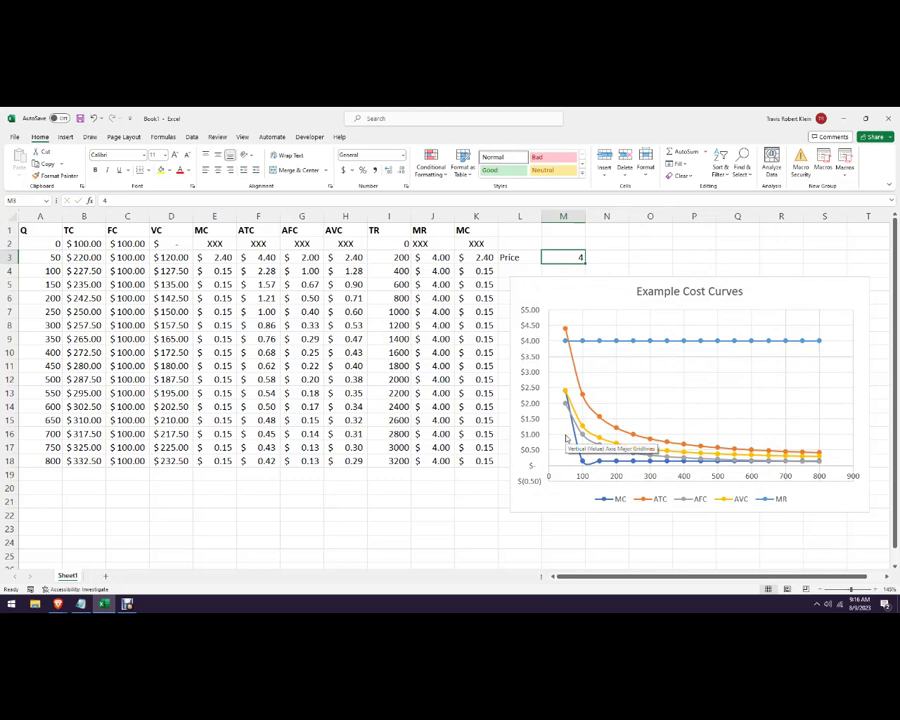
{"action": "type", "text": "1"}
{"action": "key", "text": "Return"}
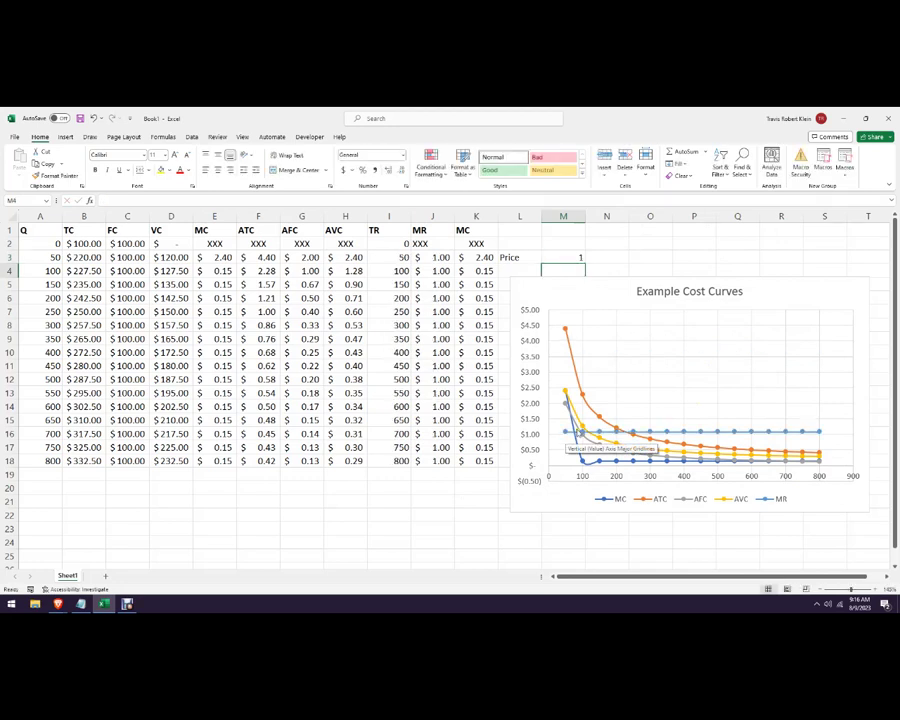
{"action": "left_click", "coordinate": [636, 246]}
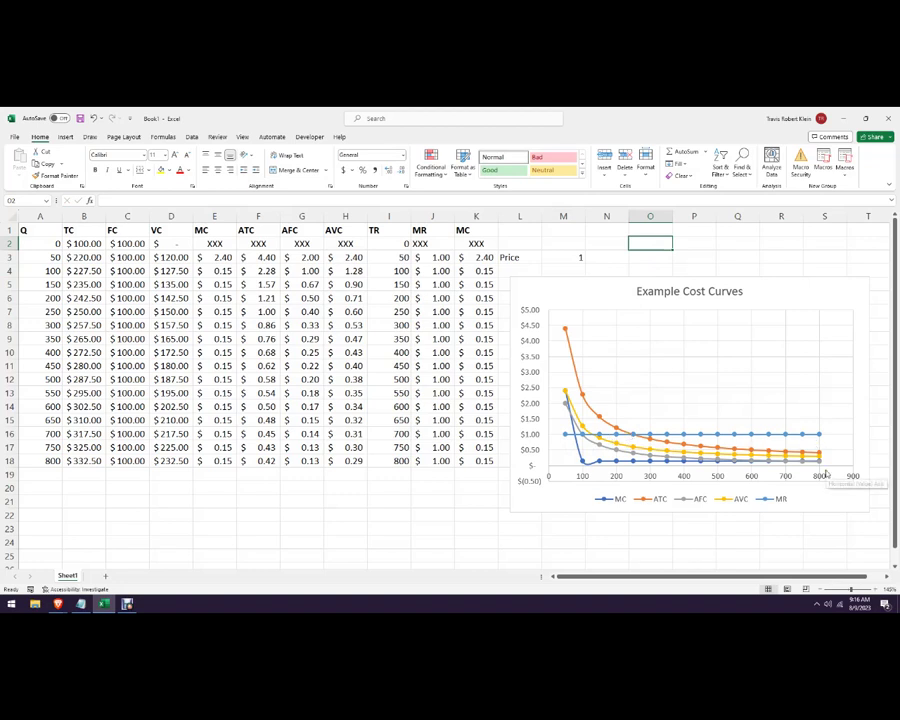
Make the chart taller and move it up and to the right
{"action": "left_click", "coordinate": [850, 504]}
{"action": "left_click_drag", "start_coordinate": [866, 515], "coordinate": [856, 552]}
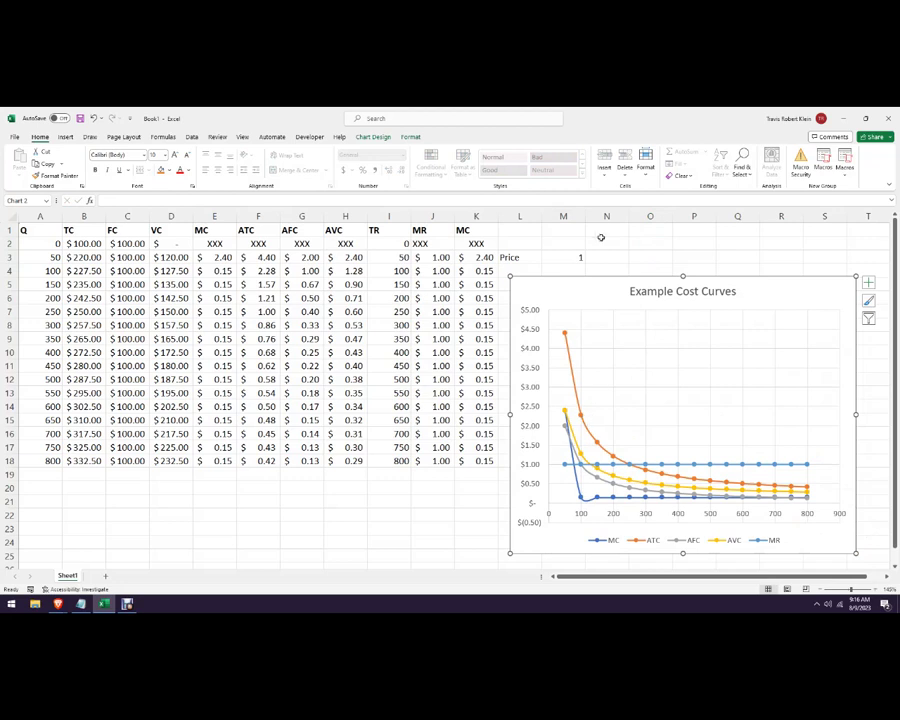
{"action": "left_click_drag", "start_coordinate": [586, 289], "coordinate": [601, 278]}
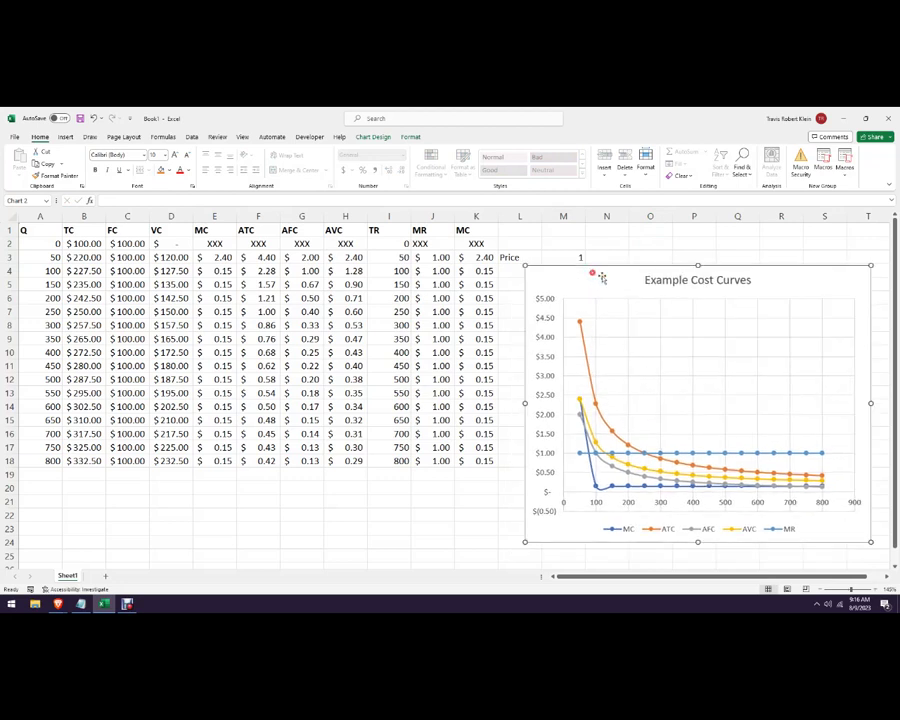
{"action": "left_click", "coordinate": [405, 324]}
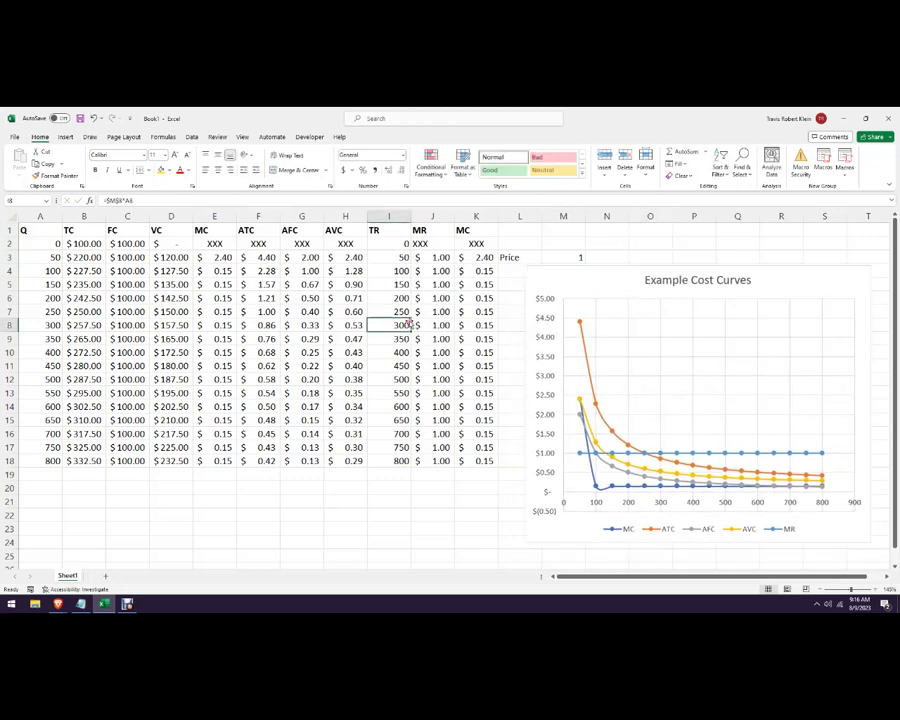
Change D4 to =D3+120*1.5 and fill it down to D18 so VC rises 180 per row
{"action": "left_click", "coordinate": [172, 258]}
{"action": "key", "text": "Down"}
{"action": "key", "text": "Down"}
{"action": "key", "text": "Down"}
{"action": "key", "text": "Down"}
{"action": "key", "text": "Down"}
{"action": "key", "text": "Down"}
{"action": "key", "text": "Down"}
{"action": "key", "text": "Down"}
{"action": "key", "text": "Down"}
{"action": "key", "text": "Down"}
{"action": "key", "text": "Down"}
{"action": "key", "text": "Down"}
{"action": "left_click", "coordinate": [174, 258]}
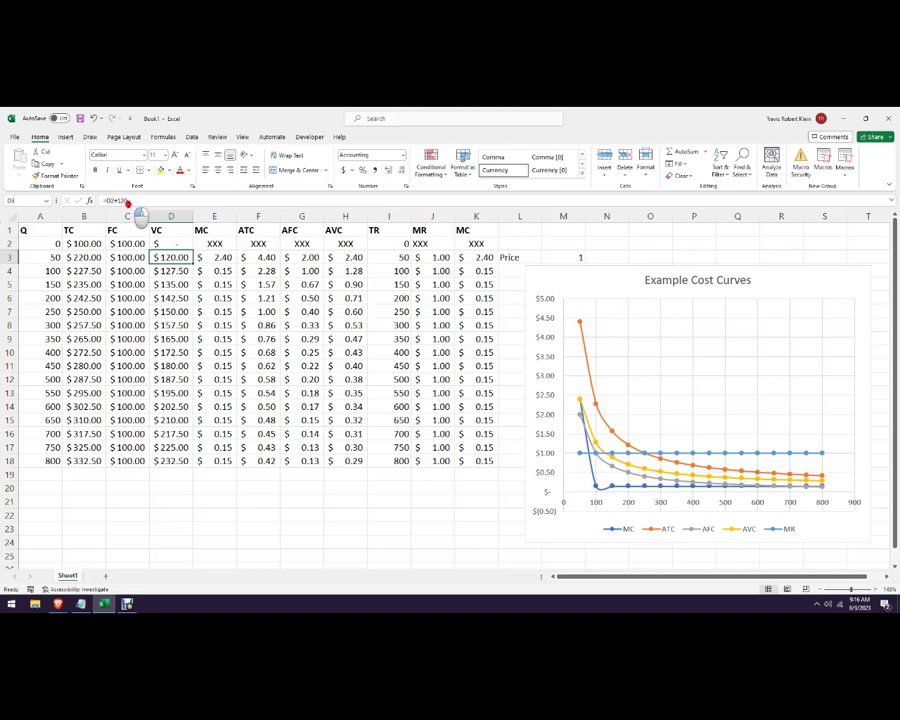
{"action": "left_click", "coordinate": [111, 201]}
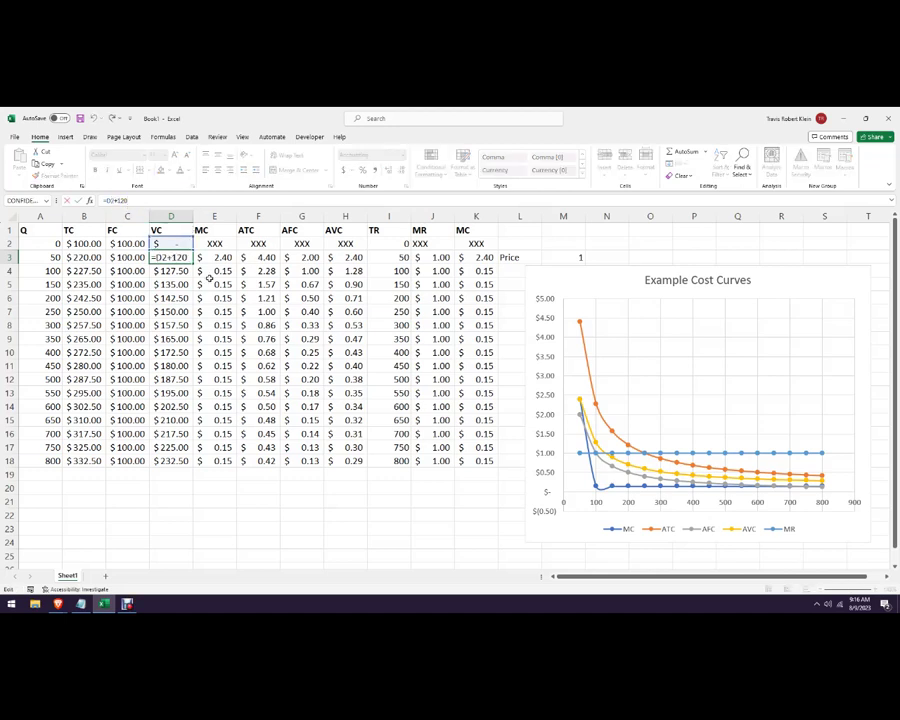
{"action": "key", "text": "Return"}
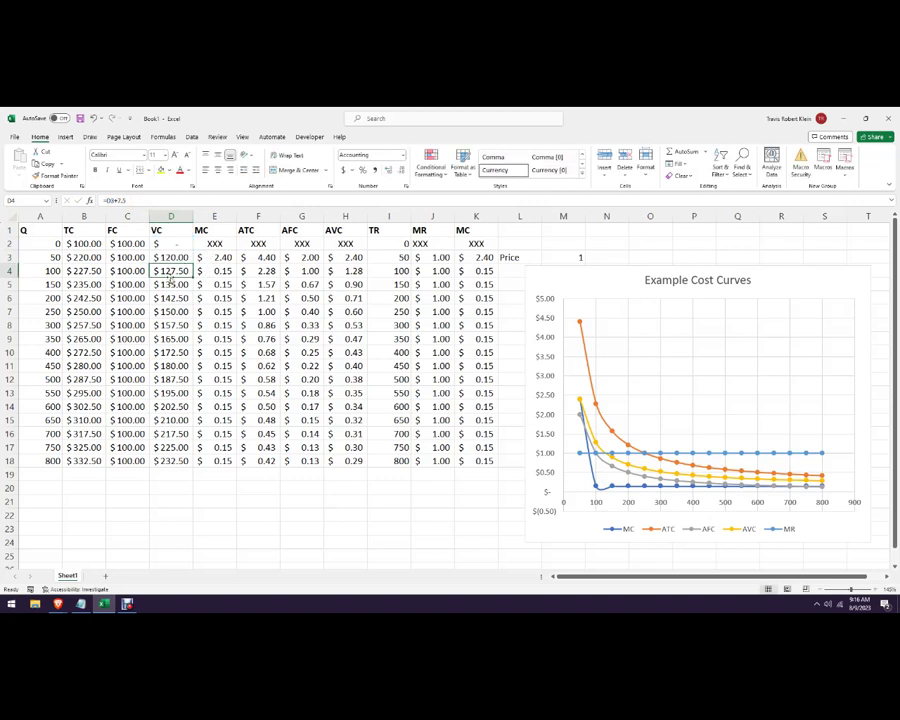
{"action": "left_click", "coordinate": [146, 201]}
{"action": "key", "text": "BackSpace"}
{"action": "key", "text": "BackSpace"}
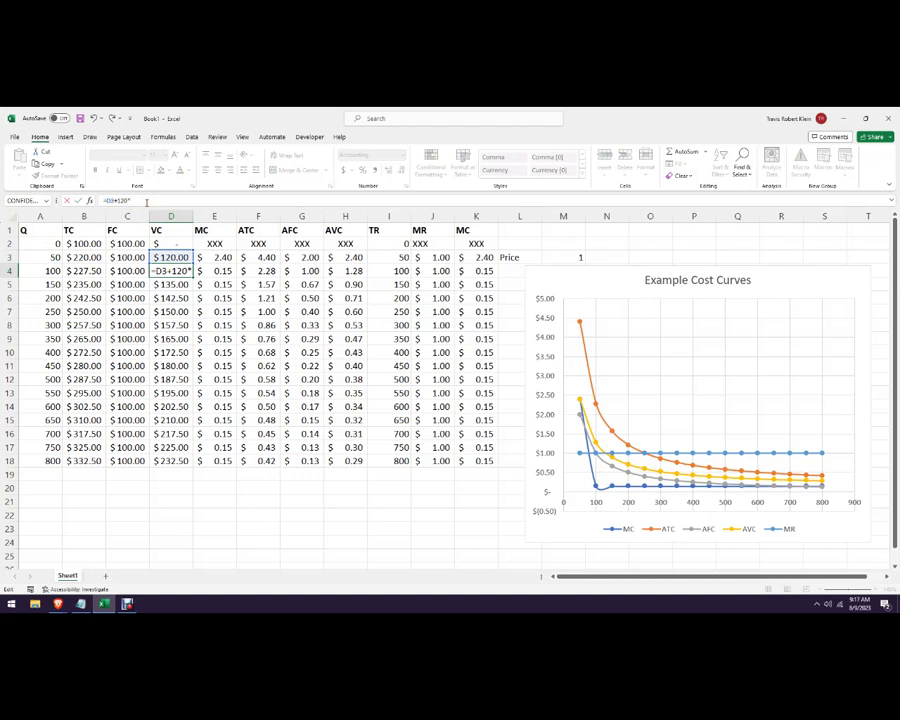
{"action": "type", "text": "120*1."}
{"action": "key", "text": "ctrl+Return"}
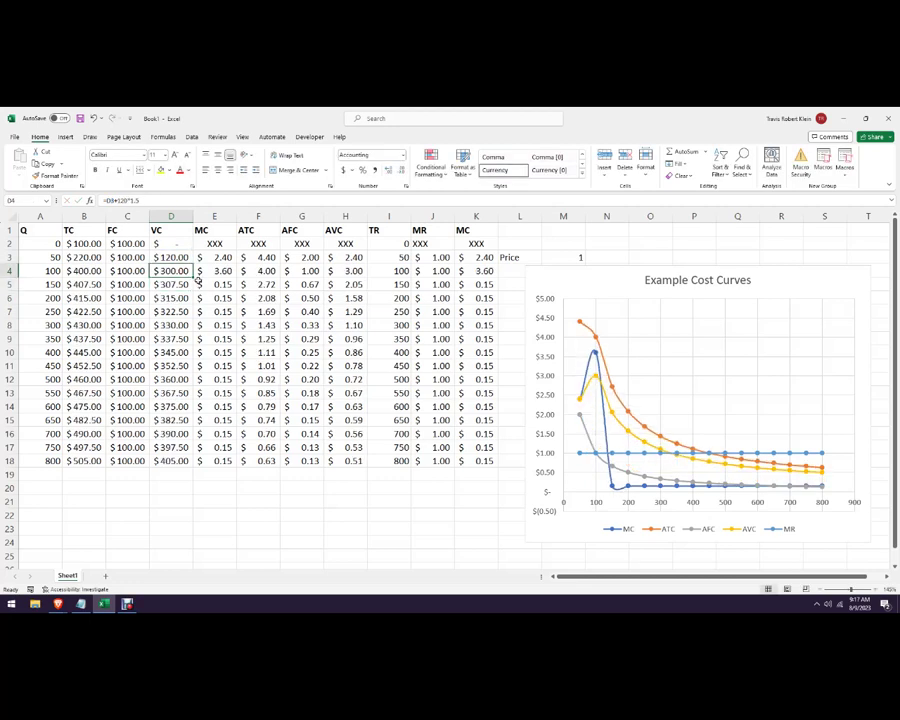
{"action": "left_click_drag", "start_coordinate": [196, 279], "coordinate": [205, 478]}
{"action": "left_click", "coordinate": [316, 514]}
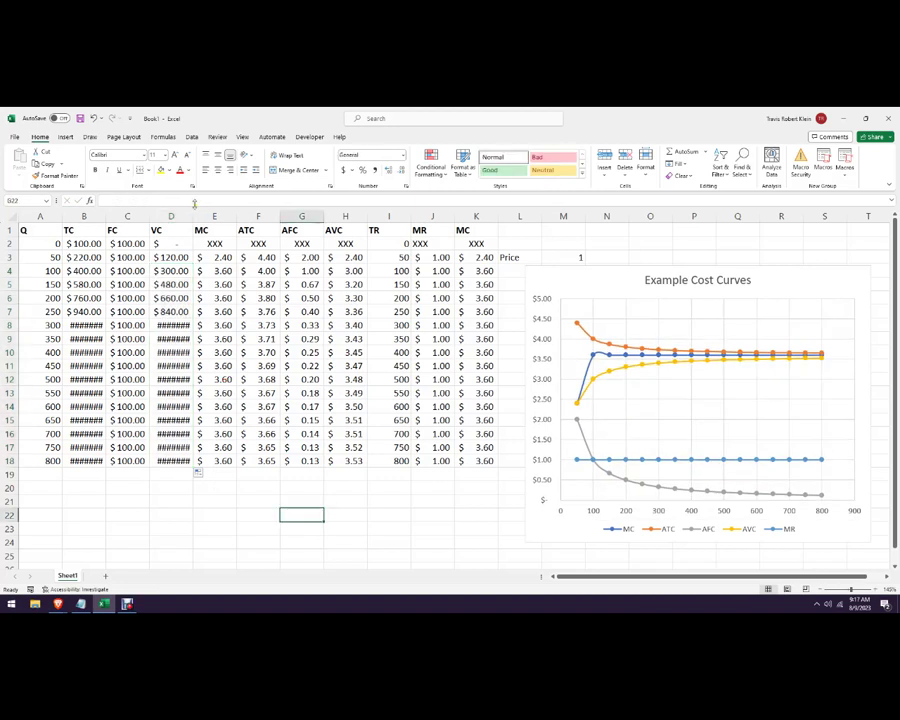
{"action": "left_click_drag", "start_coordinate": [194, 208], "coordinate": [205, 214]}
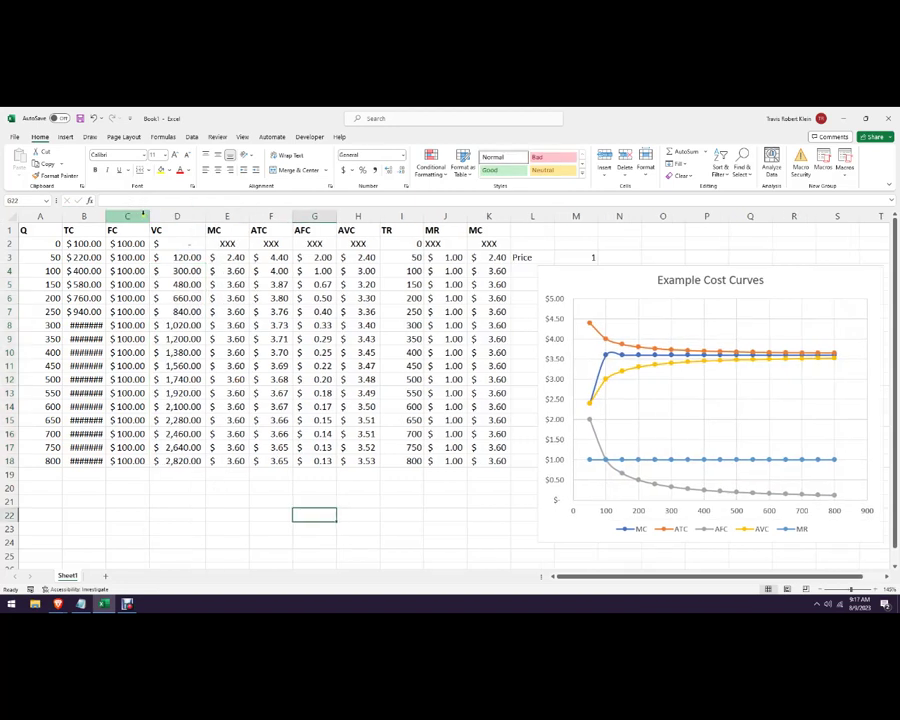
{"action": "left_click_drag", "start_coordinate": [108, 216], "coordinate": [113, 216]}
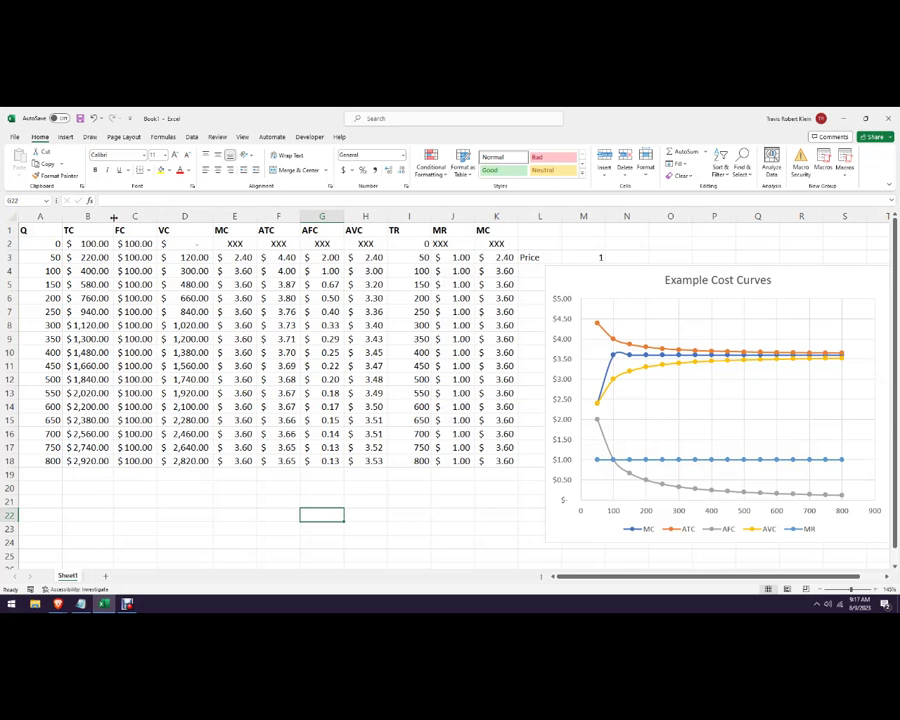
{"action": "left_click", "coordinate": [656, 486]}
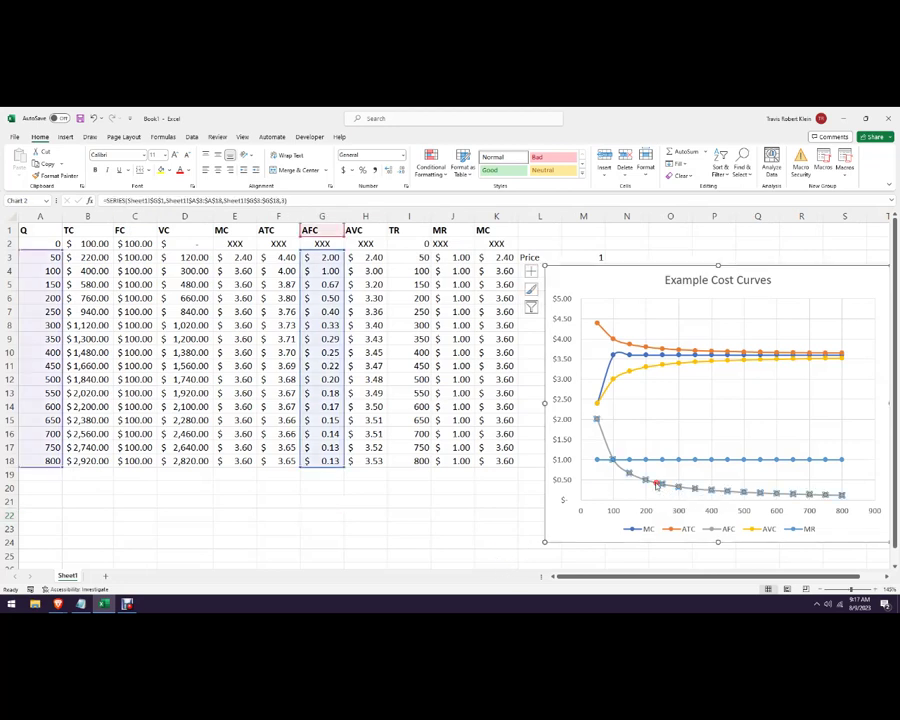
{"action": "left_click", "coordinate": [680, 412]}
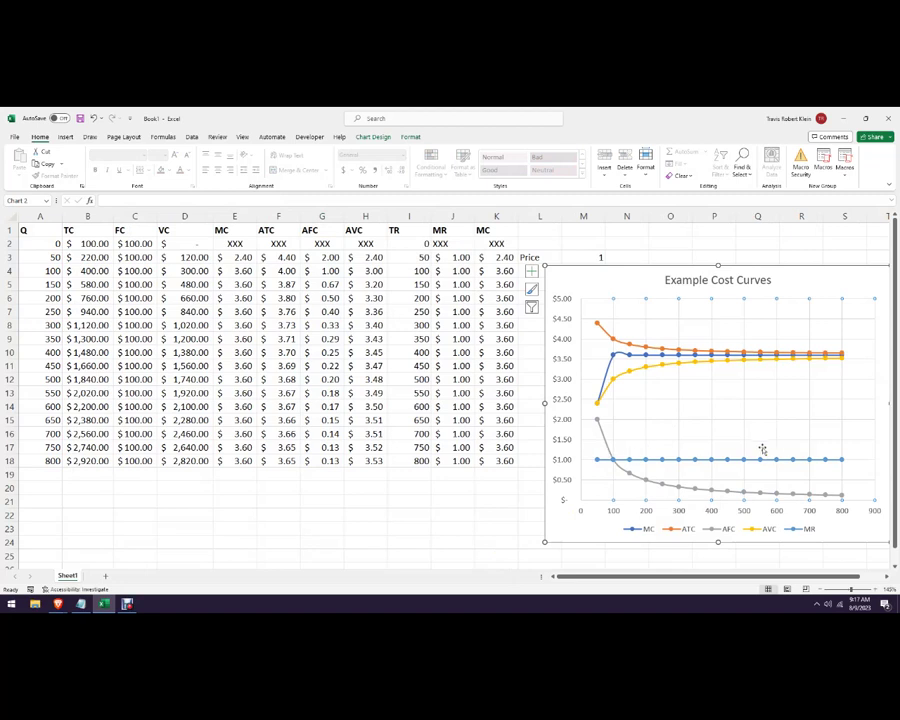
{"action": "left_click", "coordinate": [628, 346]}
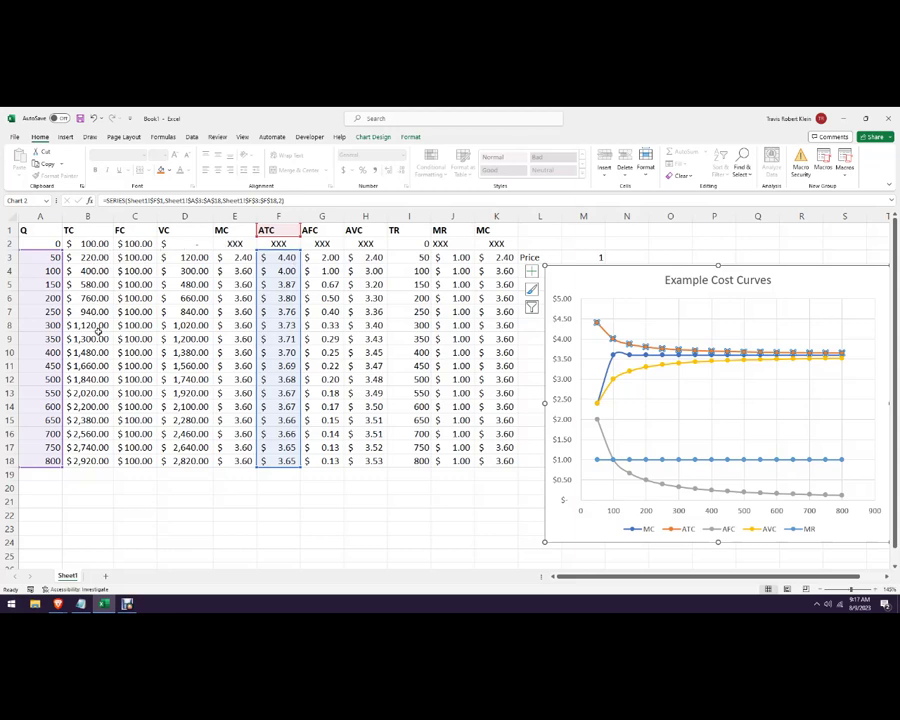
{"action": "left_click", "coordinate": [611, 366]}
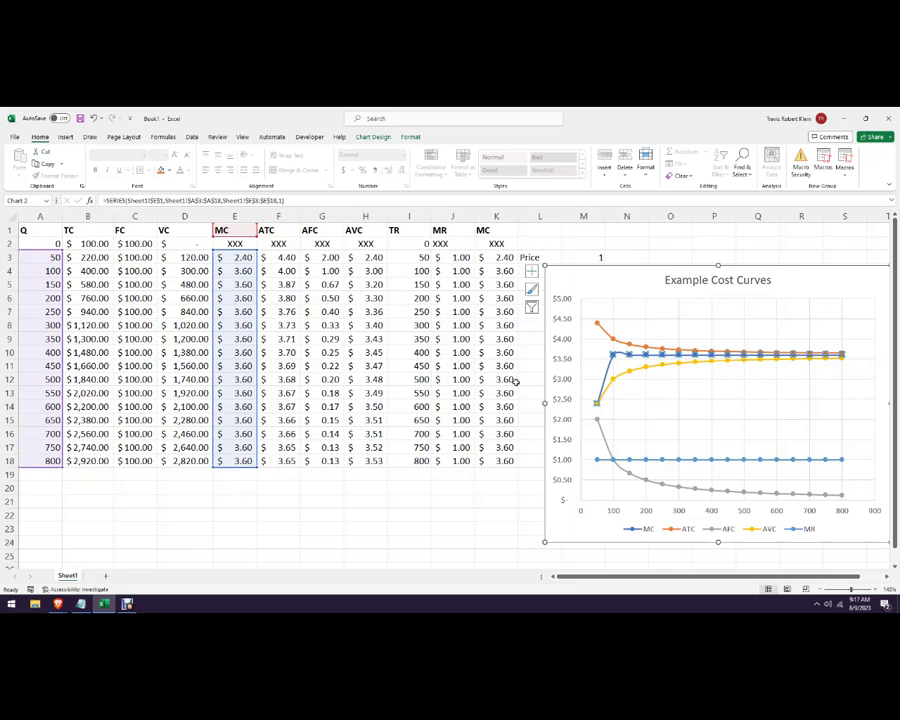
Set the price in M3 to 4, then review the VC formulas in D6 and D4
{"action": "left_click", "coordinate": [597, 258]}
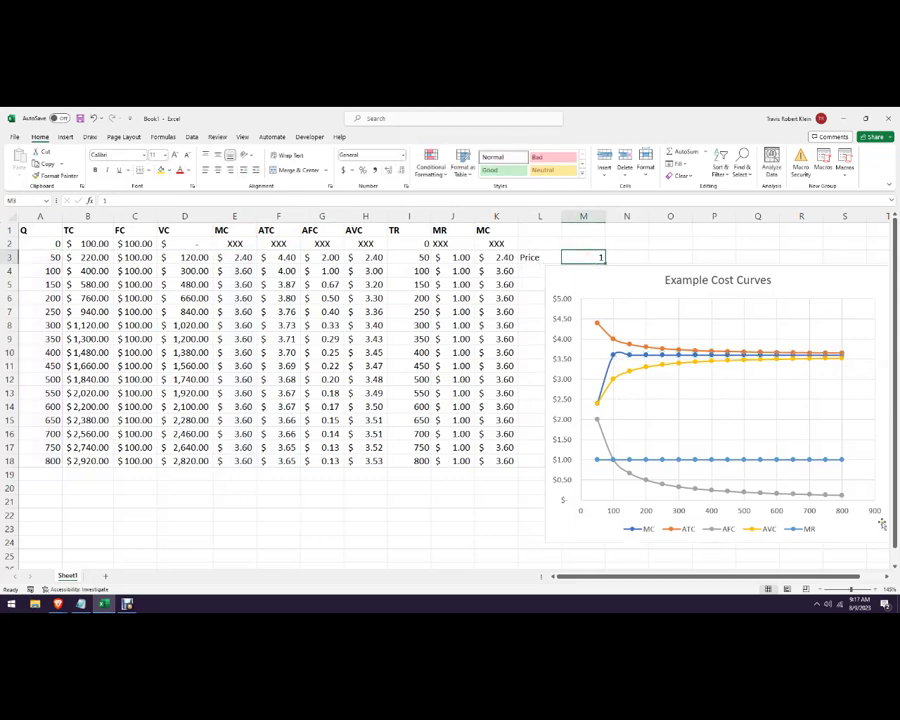
{"action": "type", "text": "4"}
{"action": "key", "text": "Return"}
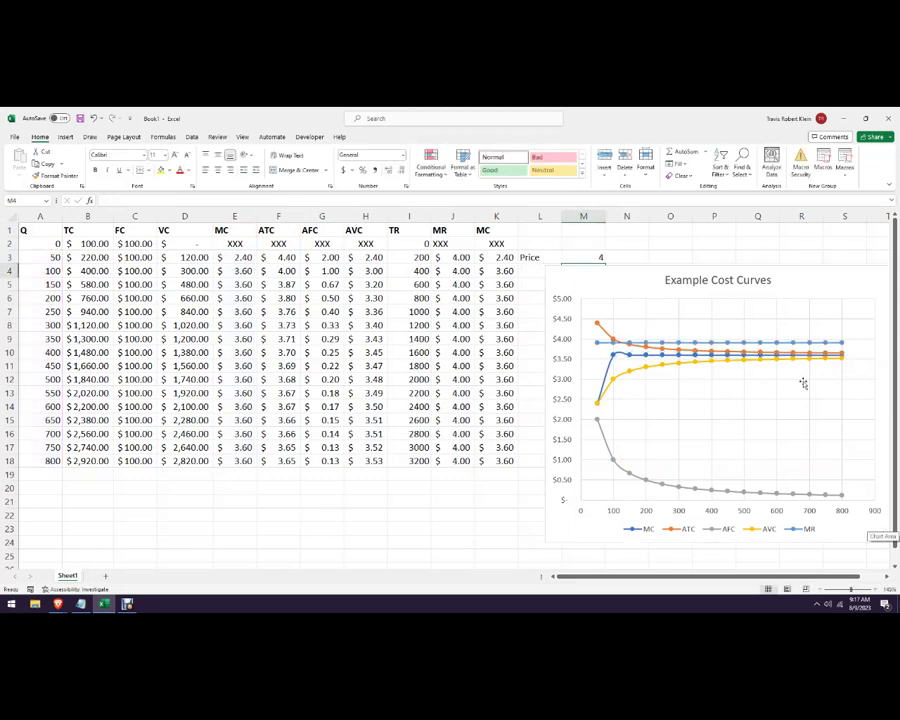
{"action": "left_click", "coordinate": [670, 245]}
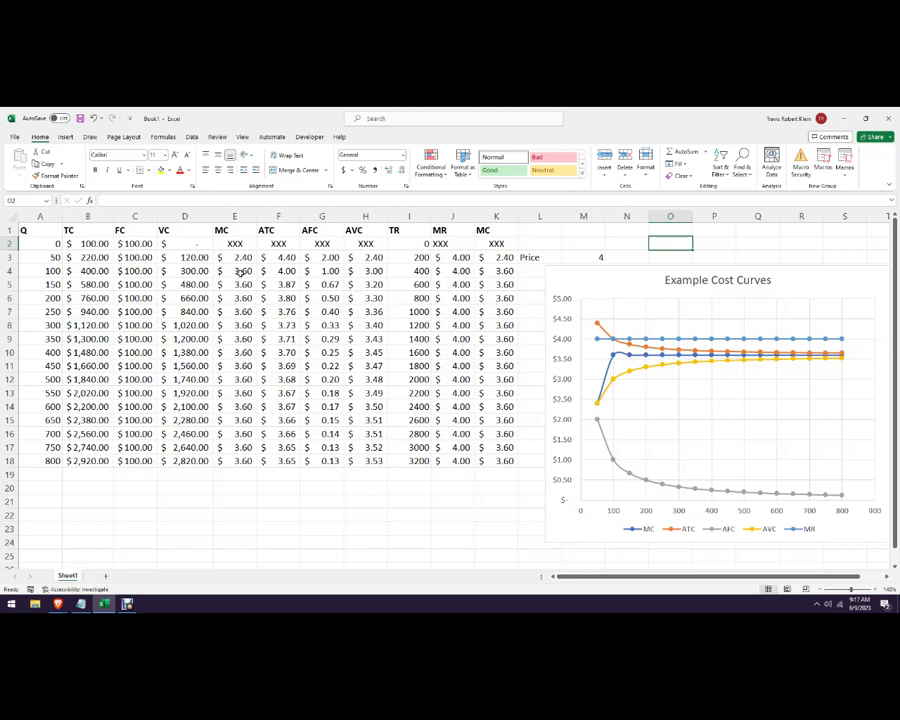
{"action": "left_click", "coordinate": [205, 298]}
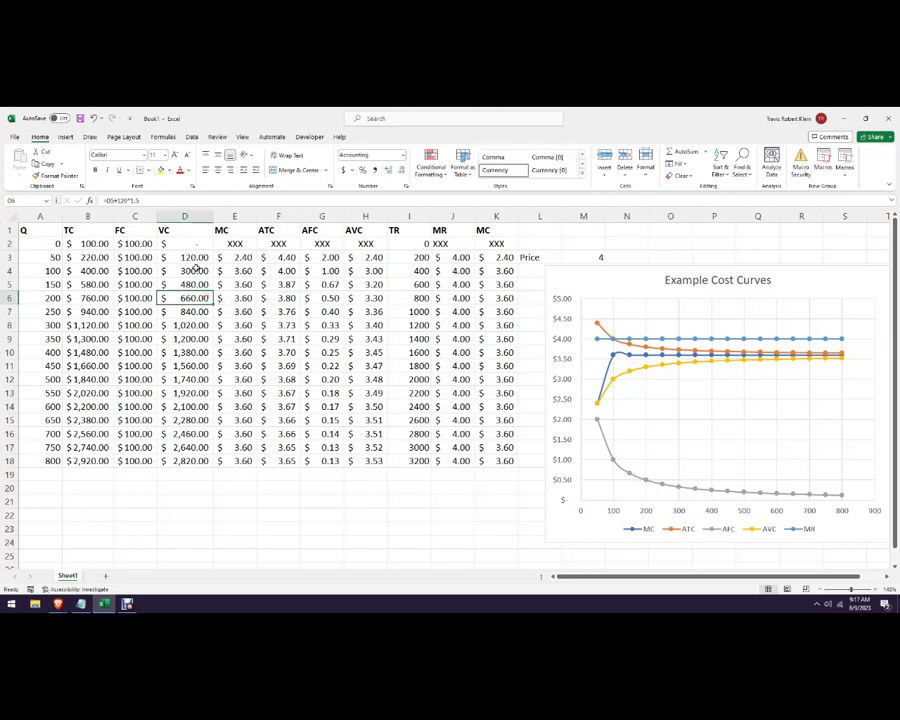
{"action": "left_click", "coordinate": [187, 272]}
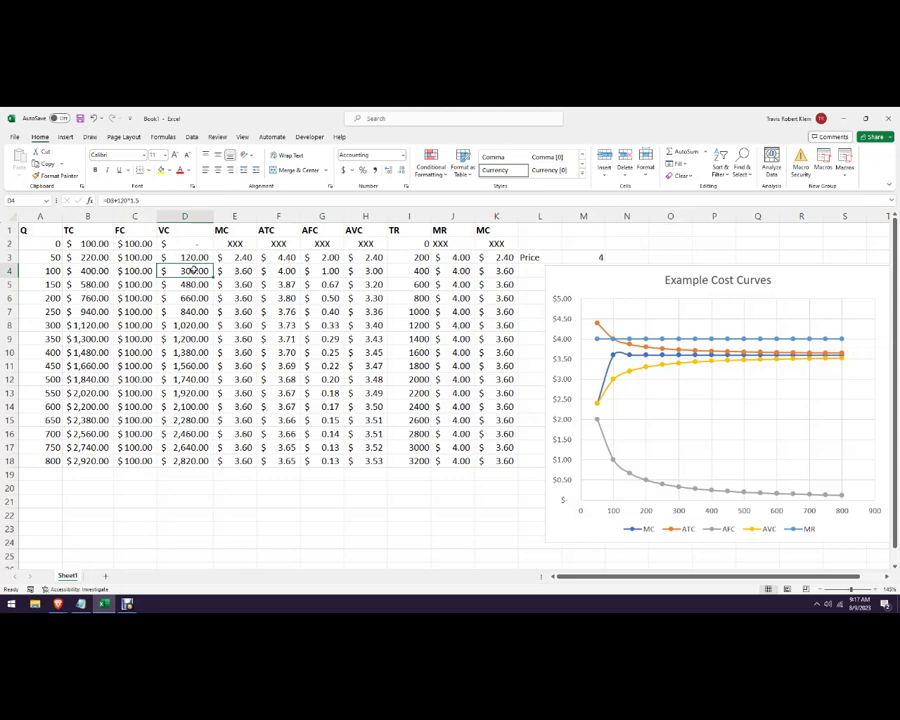
Clear the VC values in D4:D18
{"action": "left_click_drag", "start_coordinate": [193, 268], "coordinate": [218, 467]}
{"action": "key", "text": "Delete"}
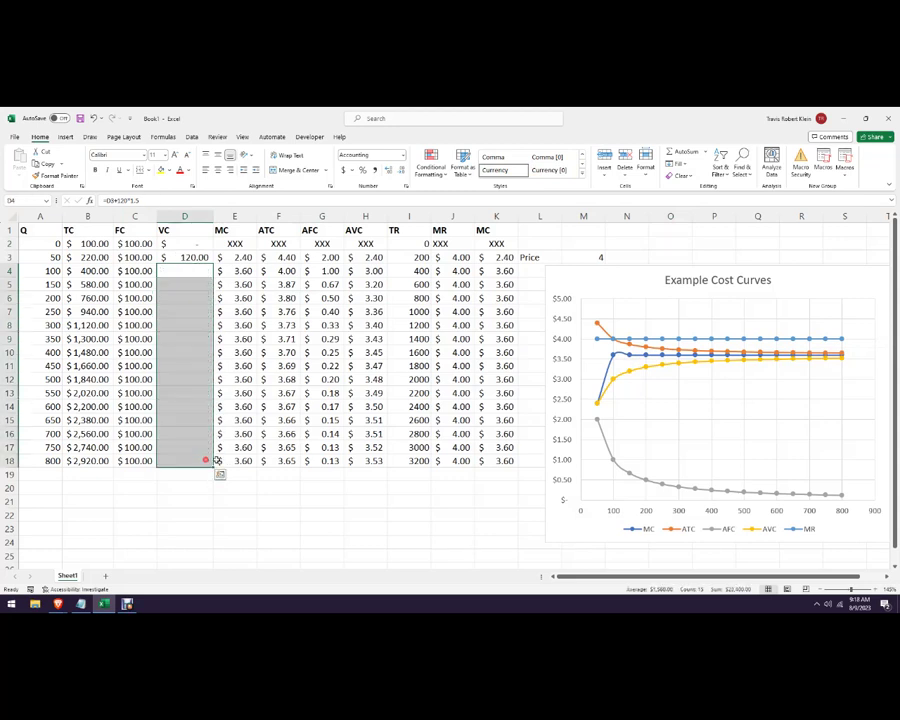
{"action": "left_click", "coordinate": [208, 512]}
{"action": "left_click", "coordinate": [185, 257]}
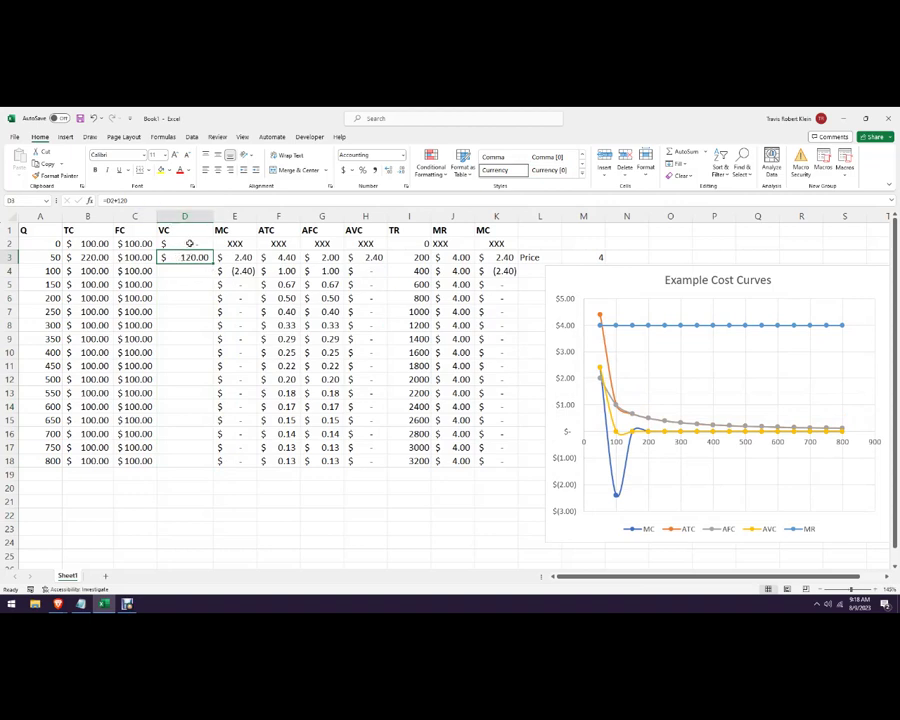
Enter VC formulas =D3+150 in D4, =D4+175 in D5 and =D5+220 in D6
{"action": "left_click", "coordinate": [194, 276]}
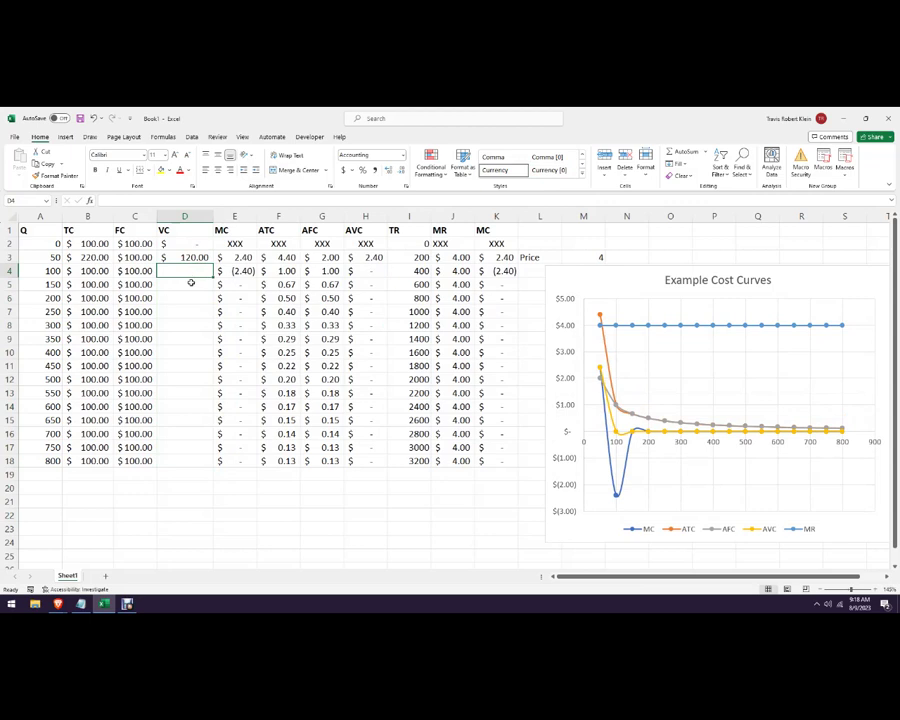
{"action": "type", "text": "="}
{"action": "left_click", "coordinate": [185, 258]}
{"action": "type", "text": "+"}
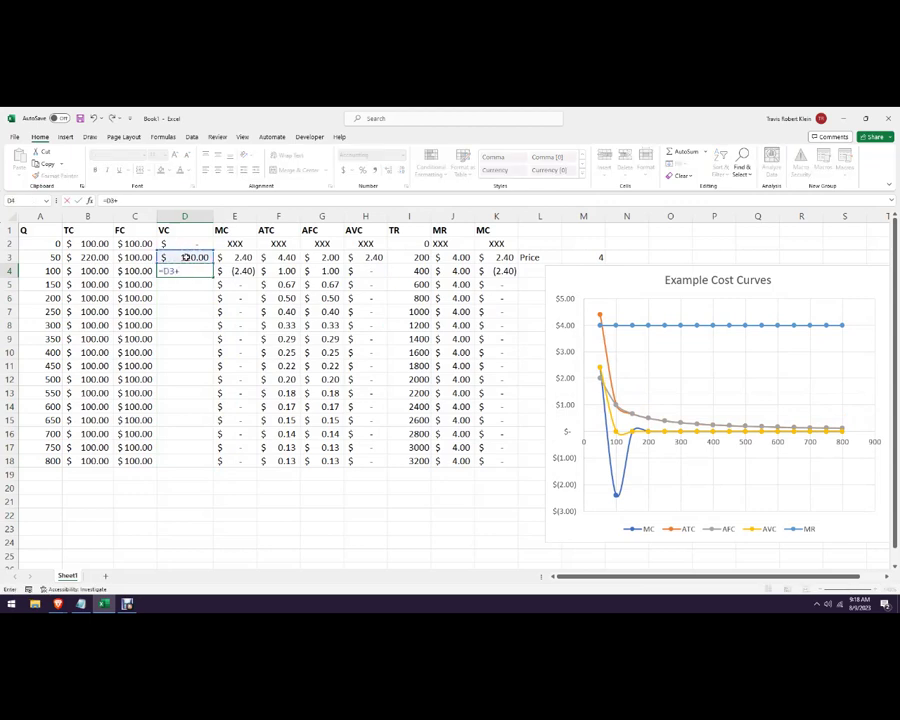
{"action": "type", "text": "150"}
{"action": "key", "text": "Return"}
{"action": "type", "text": "="}
{"action": "left_click", "coordinate": [187, 270]}
{"action": "type", "text": "+"}
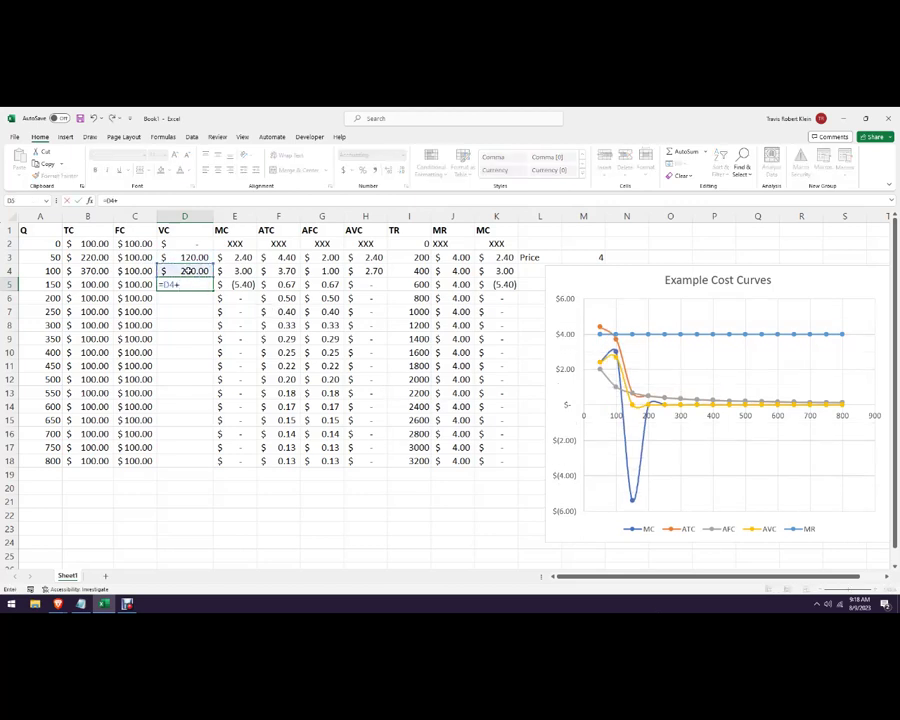
{"action": "type", "text": "175"}
{"action": "key", "text": "Return"}
{"action": "type", "text": "="}
{"action": "left_click", "coordinate": [200, 285]}
{"action": "type", "text": "+2200=="}
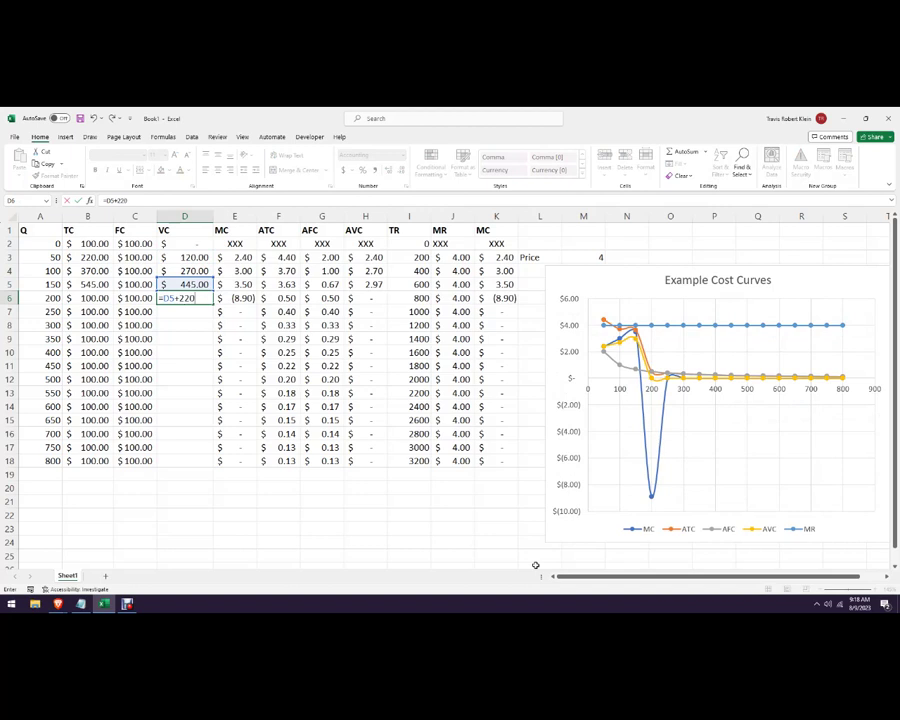
{"action": "key", "text": "Return"}
Enter =D6+250 in D7, =D7+320 in D8 and =D8+500 in D9
{"action": "type", "text": "="}
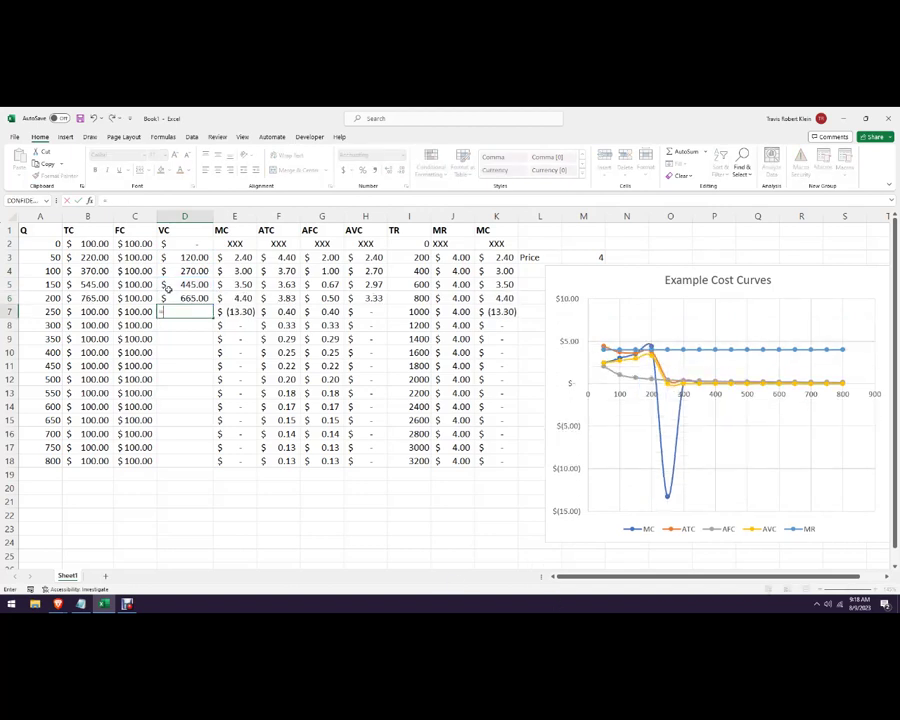
{"action": "left_click", "coordinate": [189, 298]}
{"action": "type", "text": "+250"}
{"action": "key", "text": "Return"}
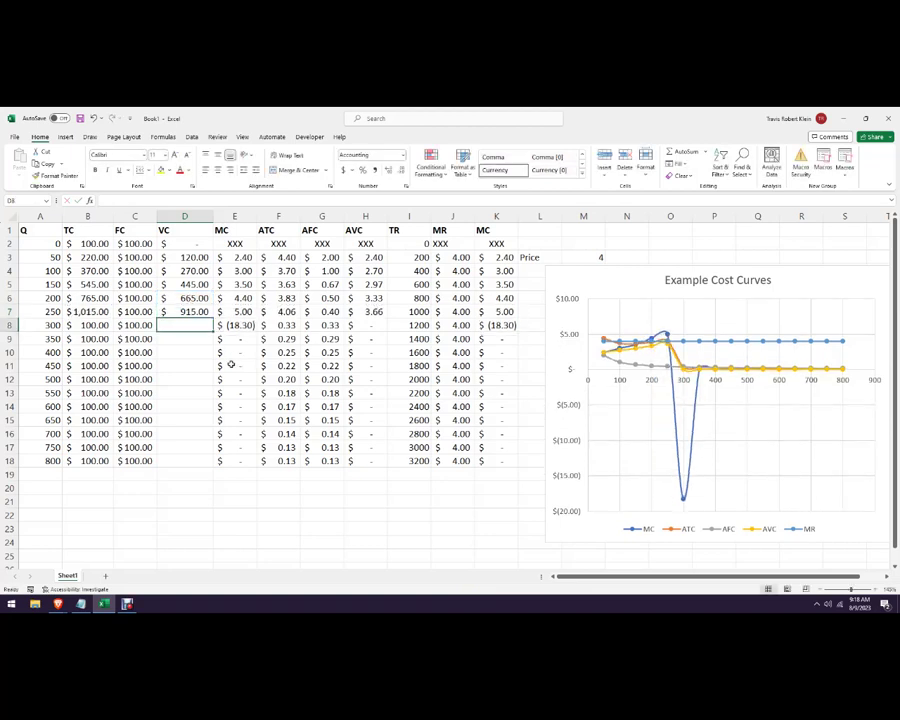
{"action": "type", "text": "="}
{"action": "left_click", "coordinate": [200, 311]}
{"action": "type", "text": "+"}
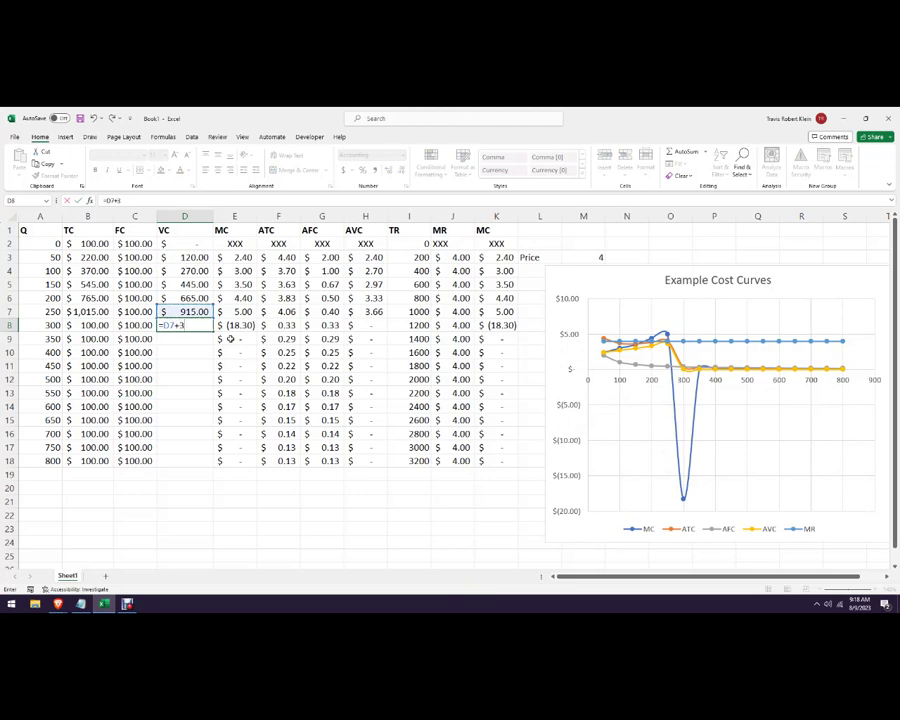
{"action": "type", "text": "320"}
{"action": "key", "text": "Return"}
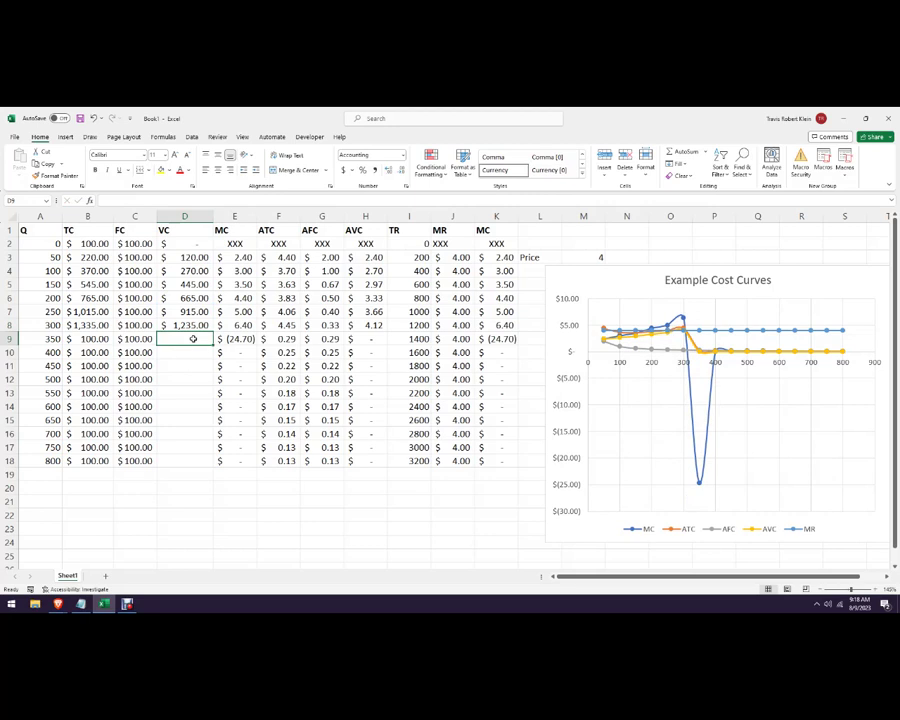
{"action": "type", "text": "="}
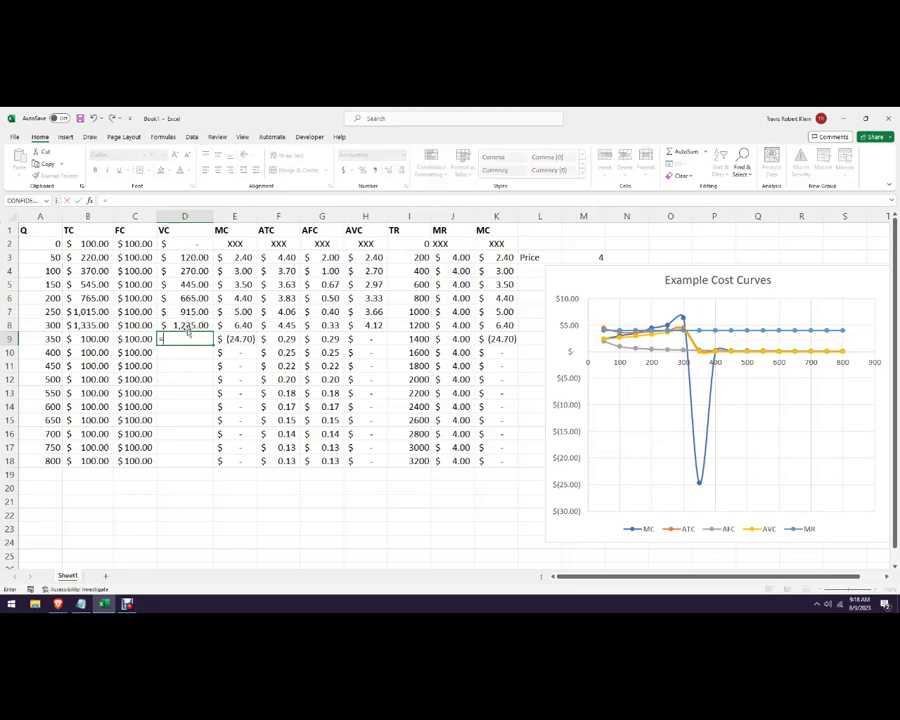
{"action": "left_click", "coordinate": [187, 325]}
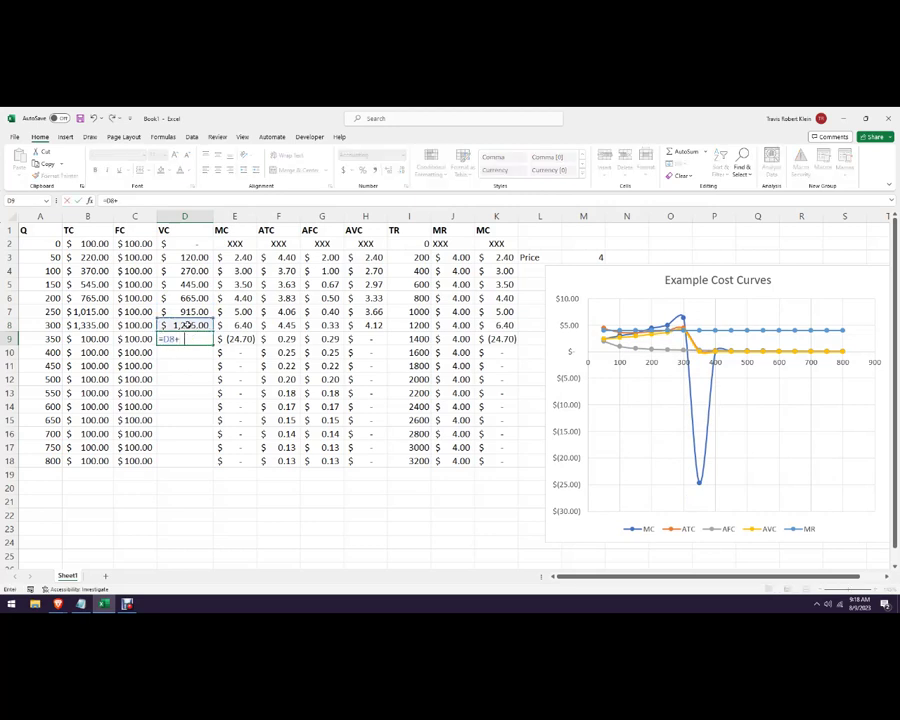
{"action": "key", "text": "Return"}
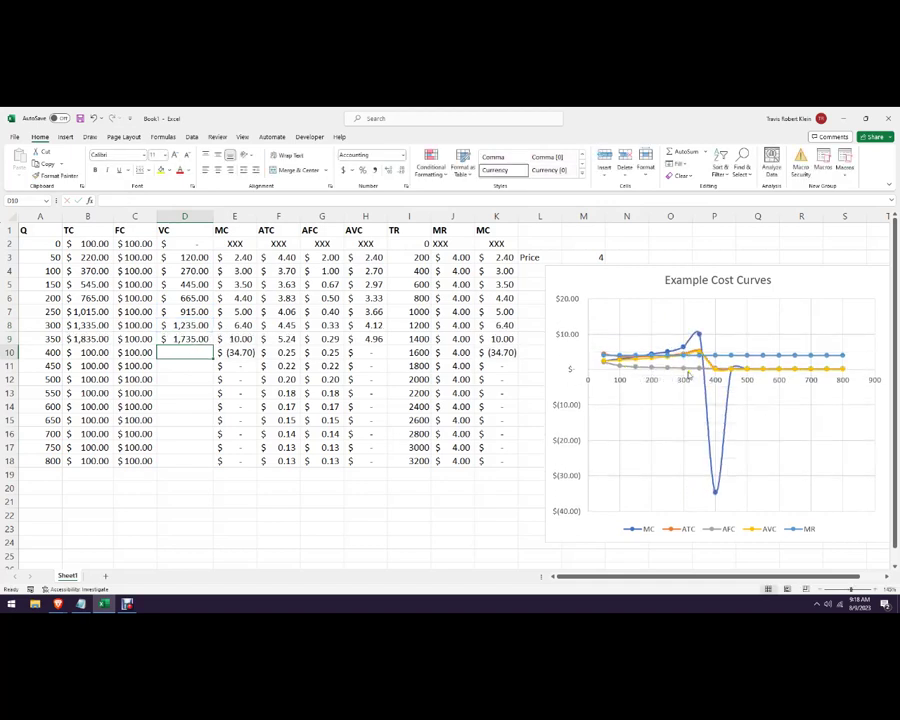
Delete the AFC series from the chart
{"action": "left_click", "coordinate": [642, 368]}
{"action": "key", "text": "Delete"}
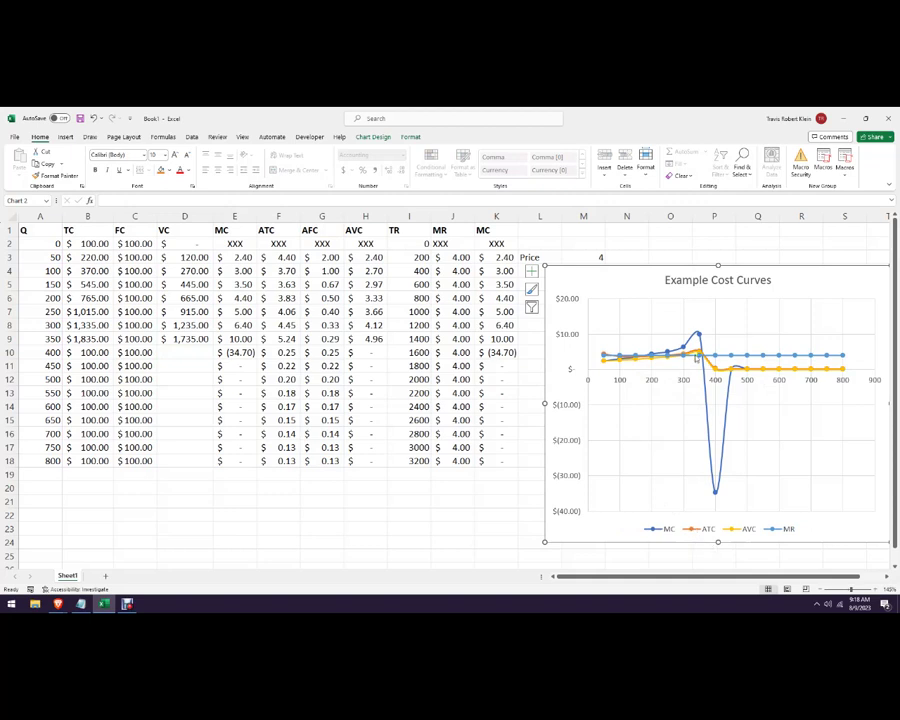
{"action": "mouse_move", "coordinate": [700, 357]}
{"action": "left_click", "coordinate": [186, 340]}
Enter VC formulas =D9+750 in D10, =D10+900 in D11 and =D11+1500 in D12
{"action": "left_click", "coordinate": [182, 350]}
{"action": "type", "text": "="}
{"action": "left_click", "coordinate": [192, 338]}
{"action": "type", "text": "+"}
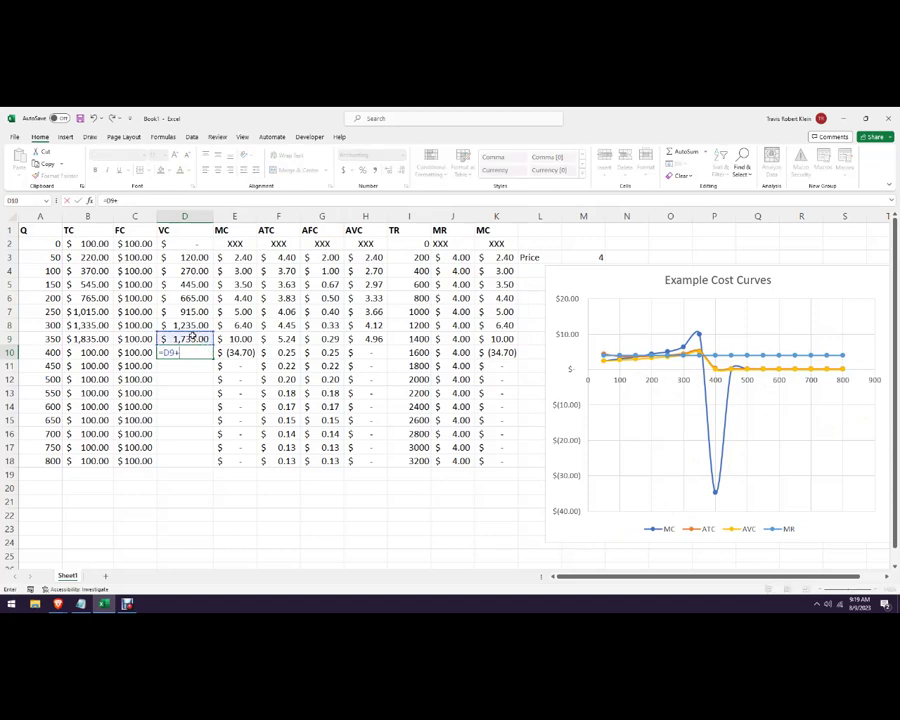
{"action": "type", "text": "750"}
{"action": "key", "text": "Return"}
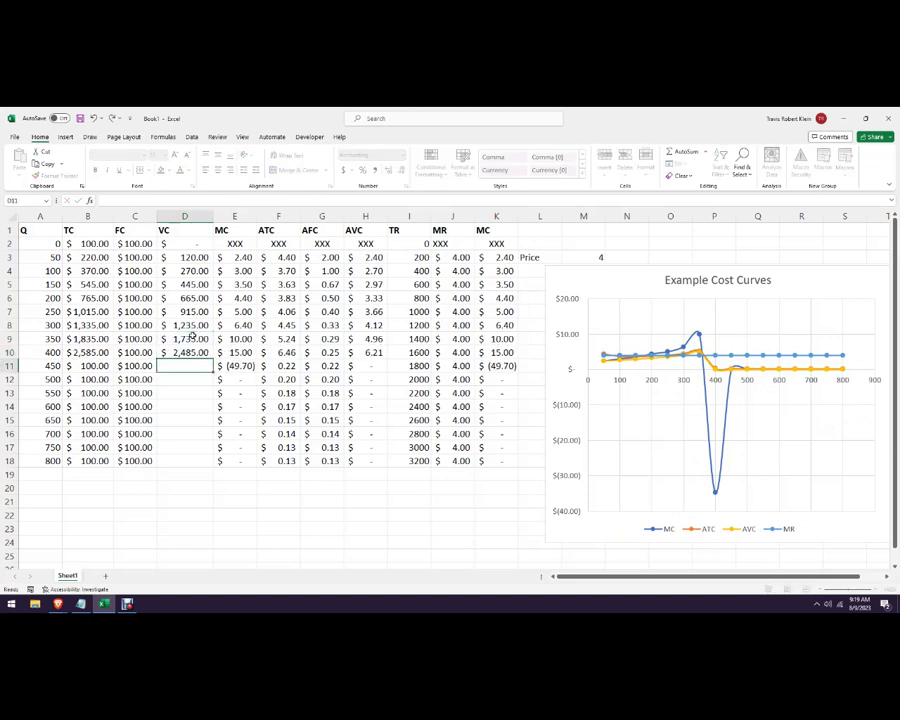
{"action": "type", "text": "="}
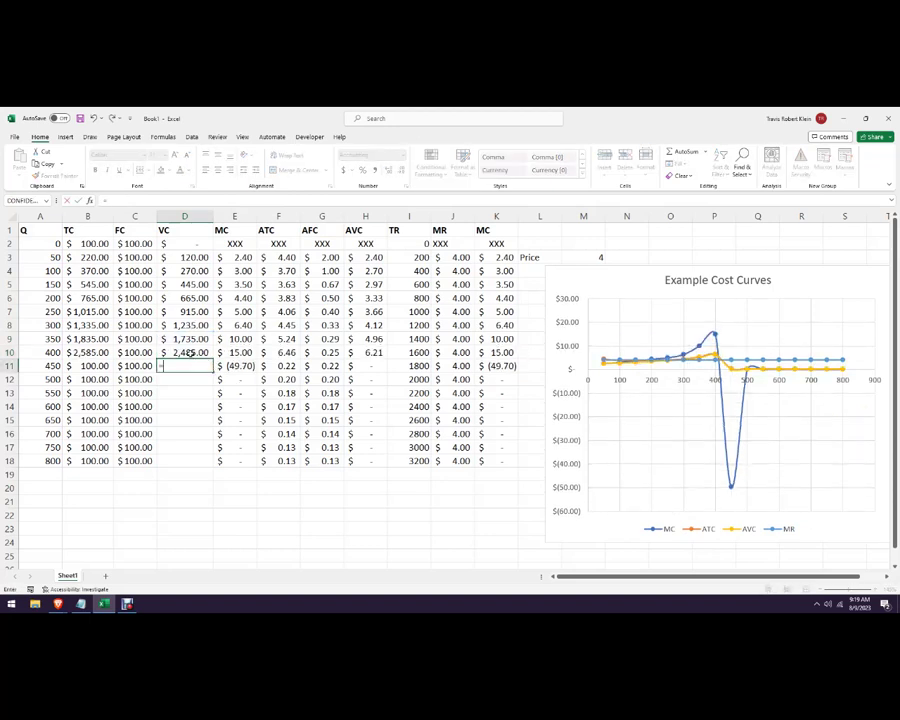
{"action": "left_click", "coordinate": [190, 352]}
{"action": "type", "text": "+900"}
{"action": "key", "text": "Return"}
{"action": "type", "text": "="}
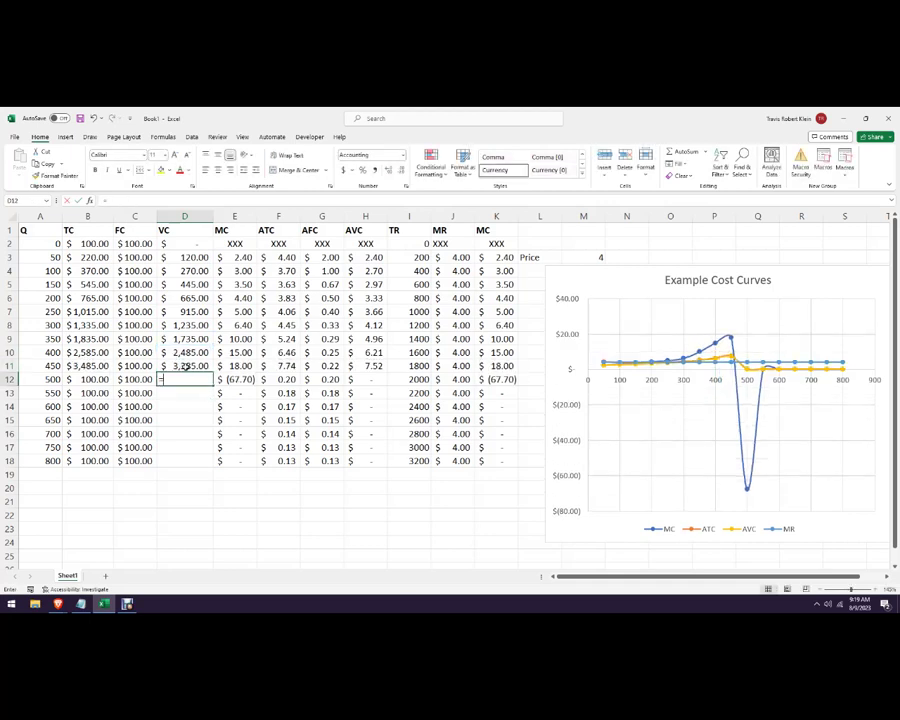
{"action": "left_click", "coordinate": [187, 367]}
{"action": "type", "text": "+"}
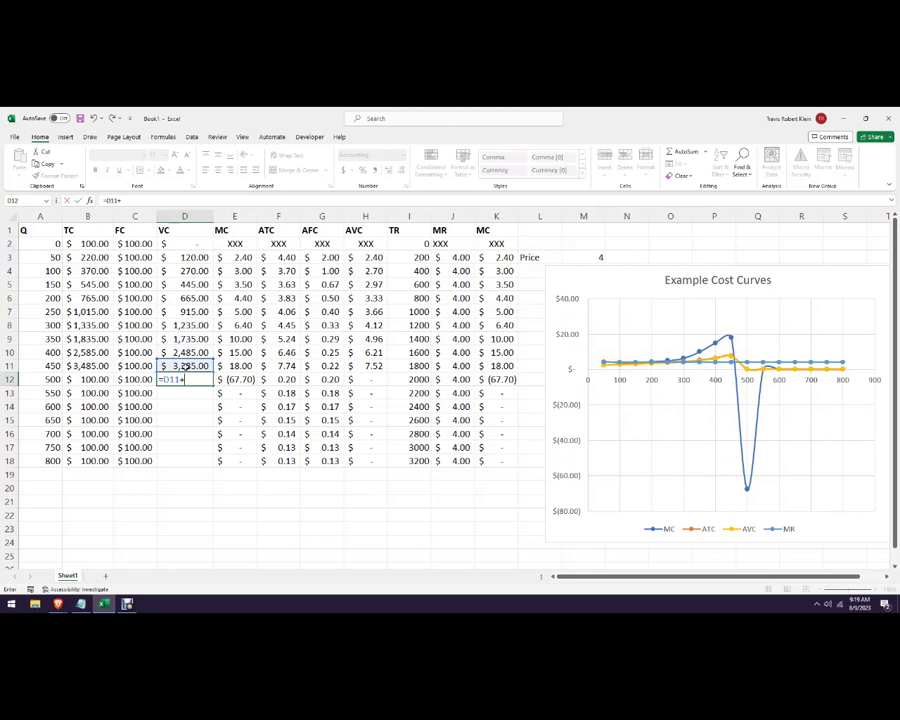
{"action": "type", "text": "1500"}
{"action": "key", "text": "Return"}
Enter =D12+2200 in D13, =D13+4000 in D14 and =D14+5000 in D15
{"action": "type", "text": "="}
{"action": "left_click", "coordinate": [206, 380]}
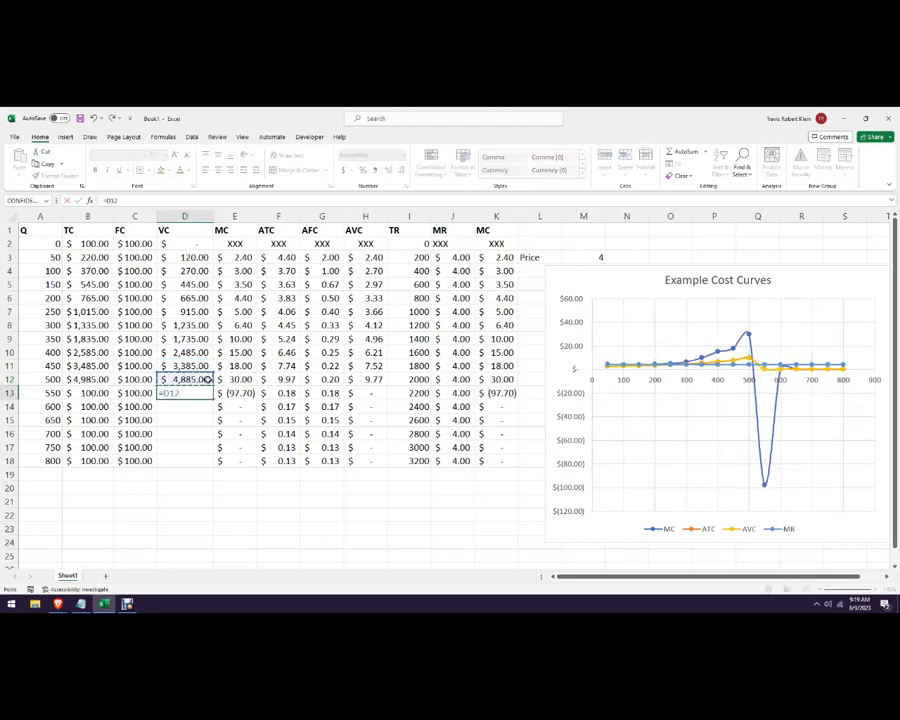
{"action": "type", "text": "+2200"}
{"action": "key", "text": "Return"}
{"action": "type", "text": "="}
{"action": "left_click", "coordinate": [193, 393]}
{"action": "type", "text": "+"}
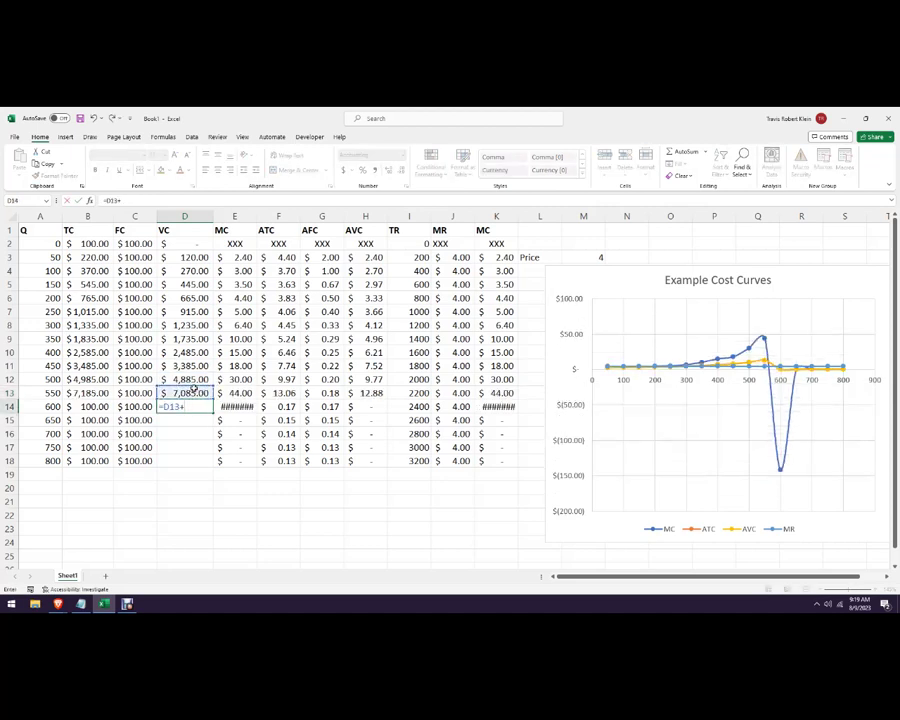
{"action": "type", "text": "4000"}
{"action": "key", "text": "Return"}
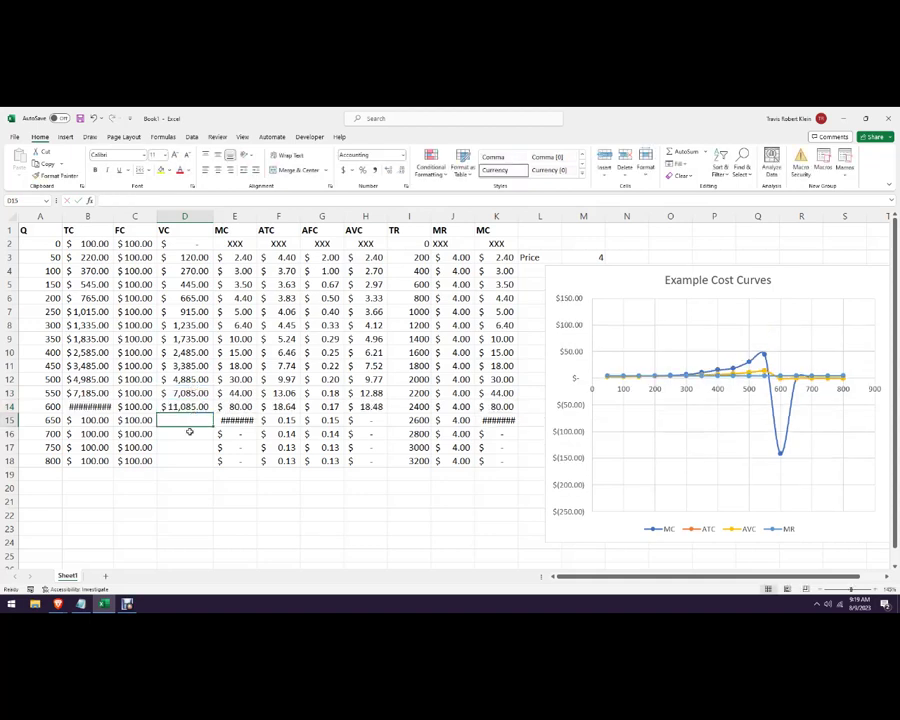
{"action": "type", "text": "="}
{"action": "left_click", "coordinate": [193, 406]}
{"action": "type", "text": "+"}
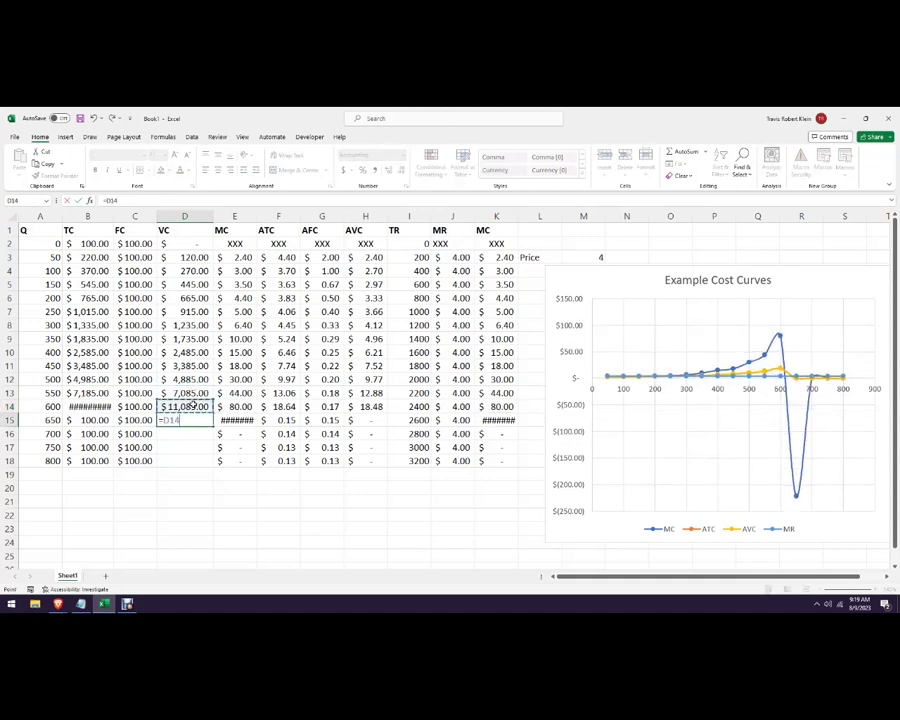
{"action": "type", "text": "5000"}
{"action": "key", "text": "Return"}
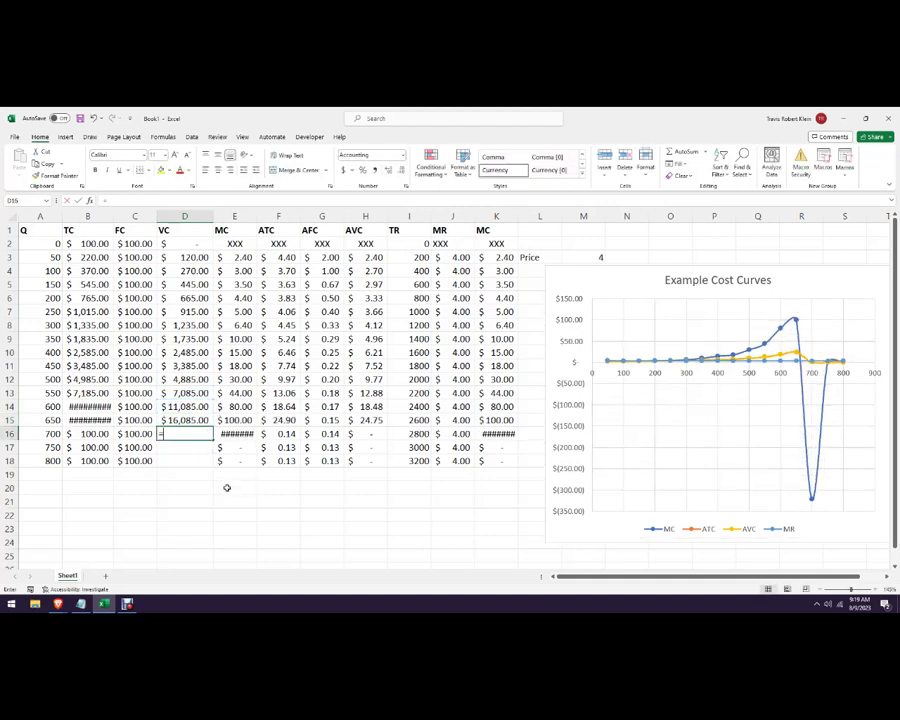
Enter =D15+8000 in D16, =D16+15000 in D17 and =D17+25000 in D18
{"action": "type", "text": "="}
{"action": "left_click", "coordinate": [182, 420]}
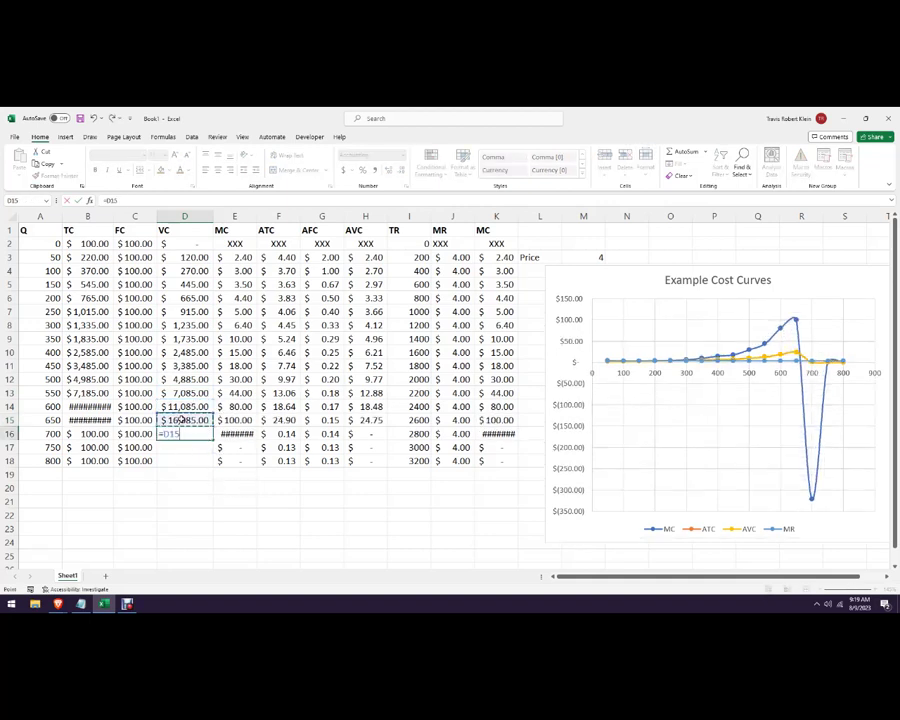
{"action": "type", "text": "800"}
{"action": "key", "text": "BackSpace"}
{"action": "key", "text": "BackSpace"}
{"action": "key", "text": "BackSpace"}
{"action": "type", "text": "+8000"}
{"action": "key", "text": "Return"}
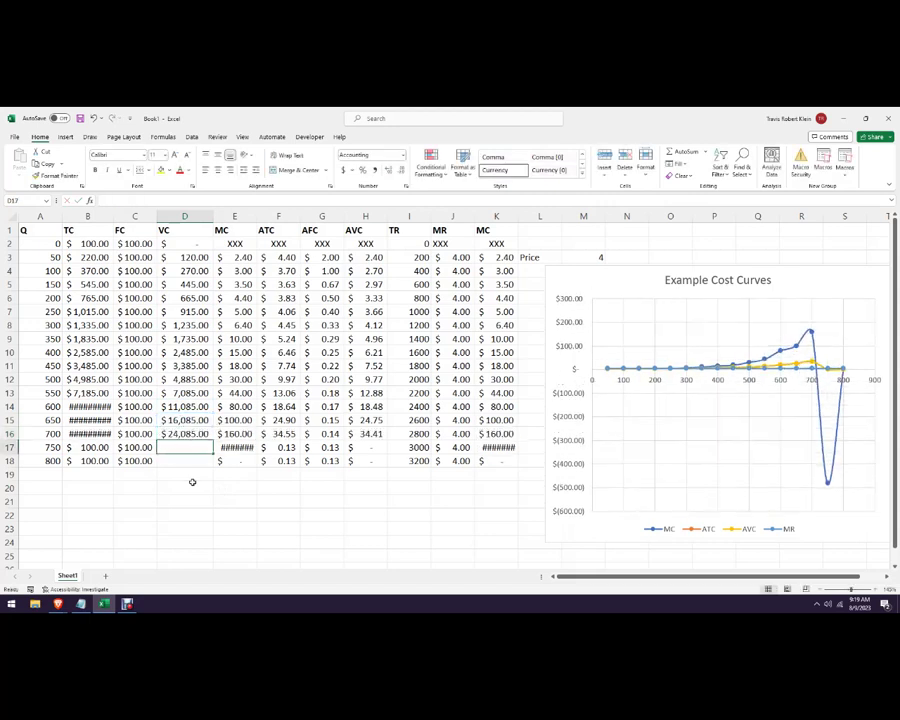
{"action": "type", "text": "="}
{"action": "left_click", "coordinate": [185, 434]}
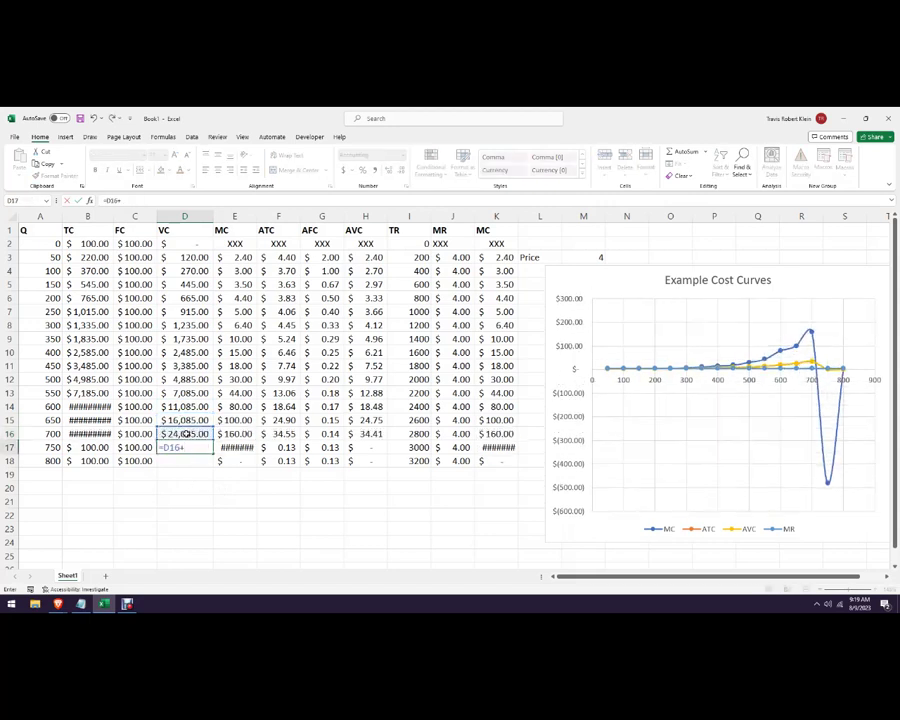
{"action": "type", "text": "000"}
{"action": "key", "text": "Return"}
{"action": "type", "text": "="}
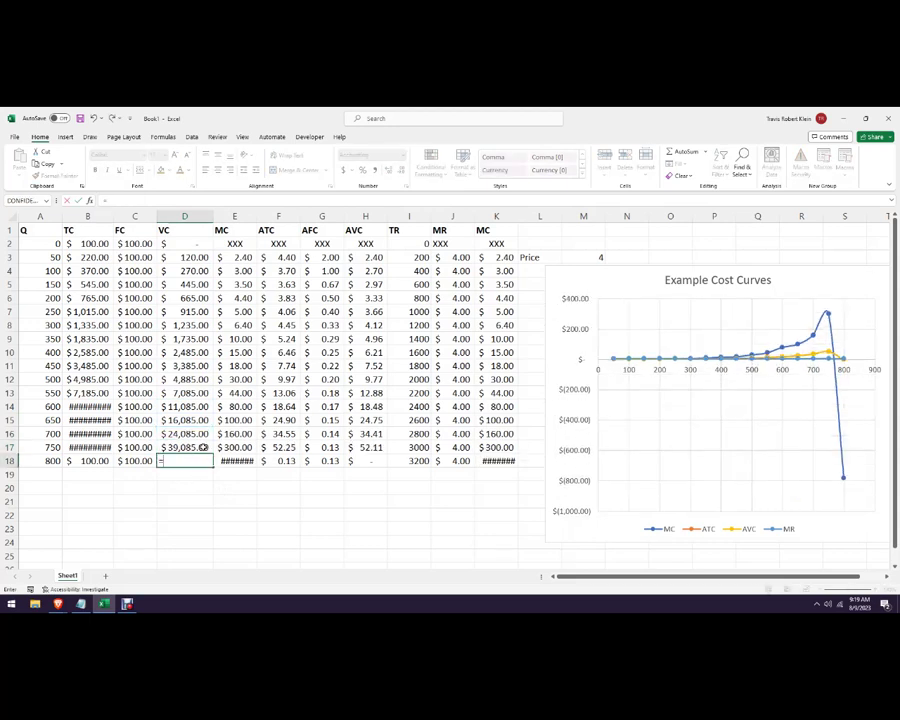
{"action": "left_click", "coordinate": [202, 447]}
{"action": "type", "text": "+"}
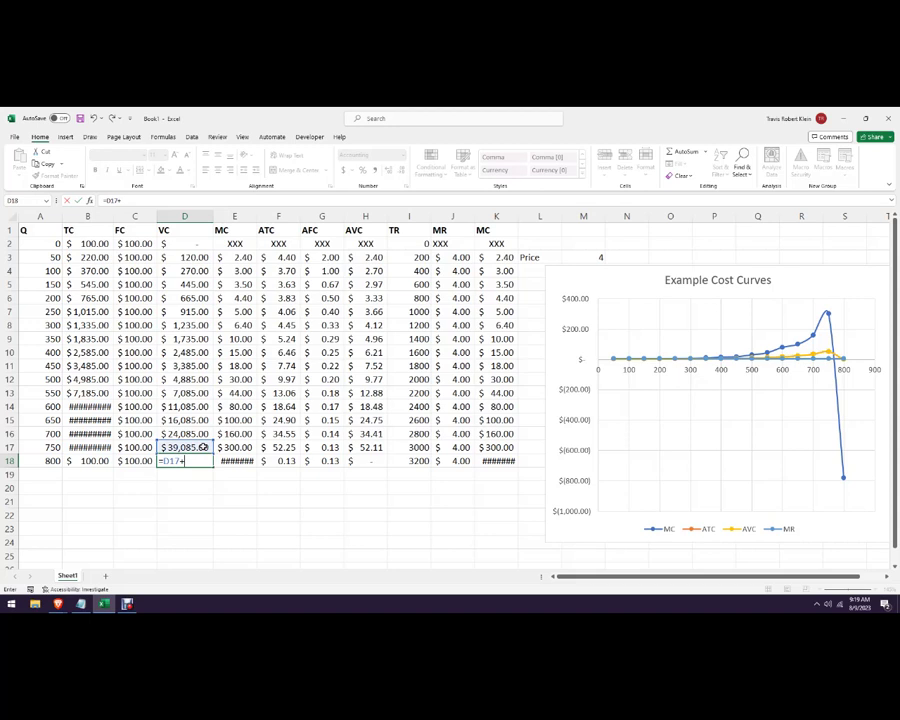
{"action": "type", "text": "25000"}
{"action": "key", "text": "Return"}
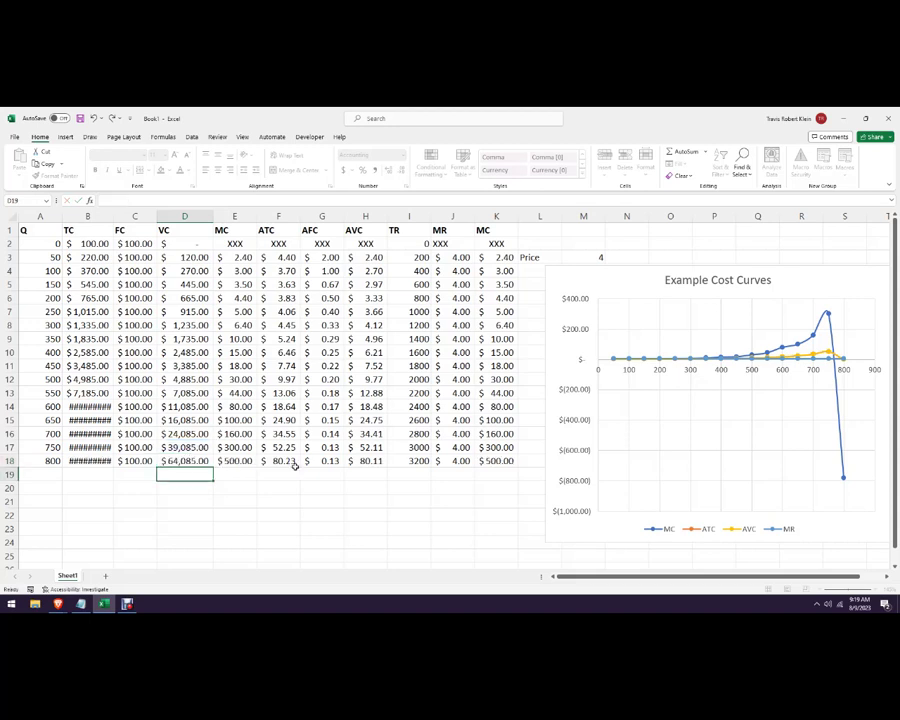
{"action": "left_click", "coordinate": [340, 502]}
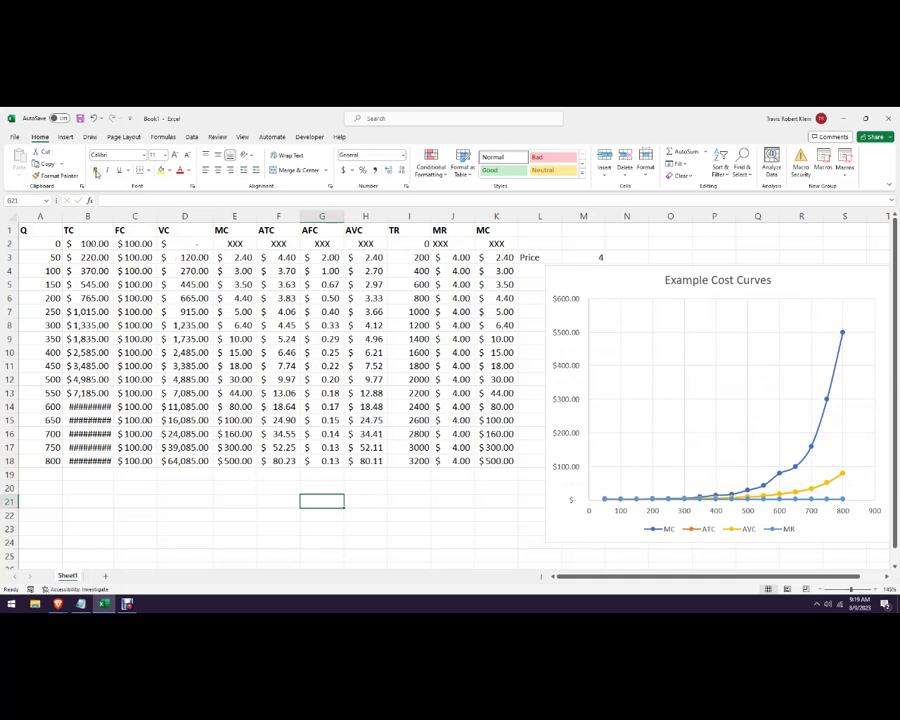
Widen column B so total costs up to $64,185.00 display, then select price cell M3
{"action": "left_click_drag", "start_coordinate": [112, 215], "coordinate": [119, 216]}
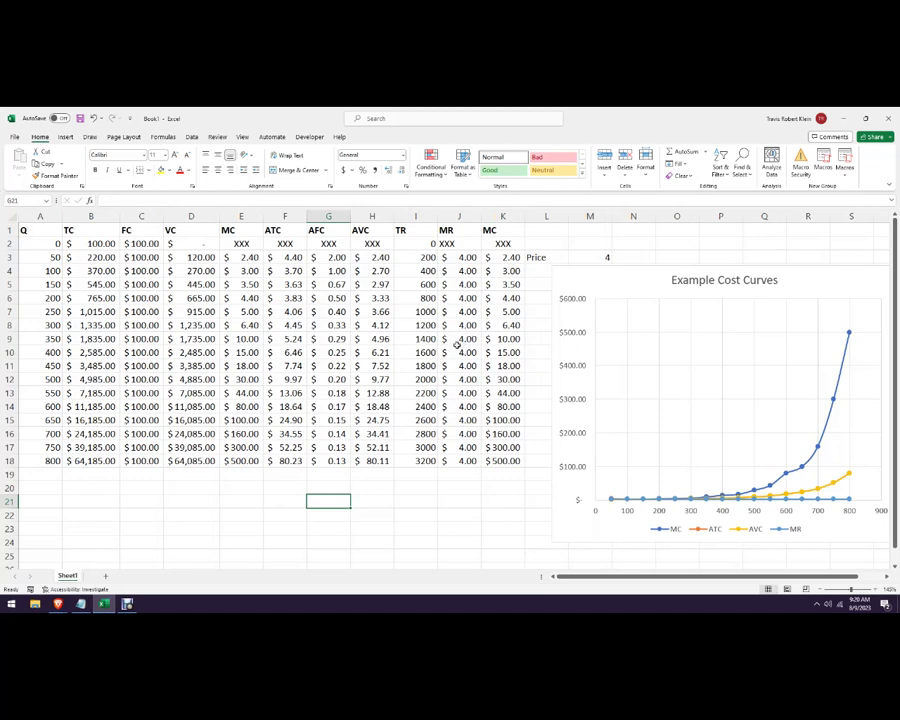
{"action": "left_click", "coordinate": [593, 253]}
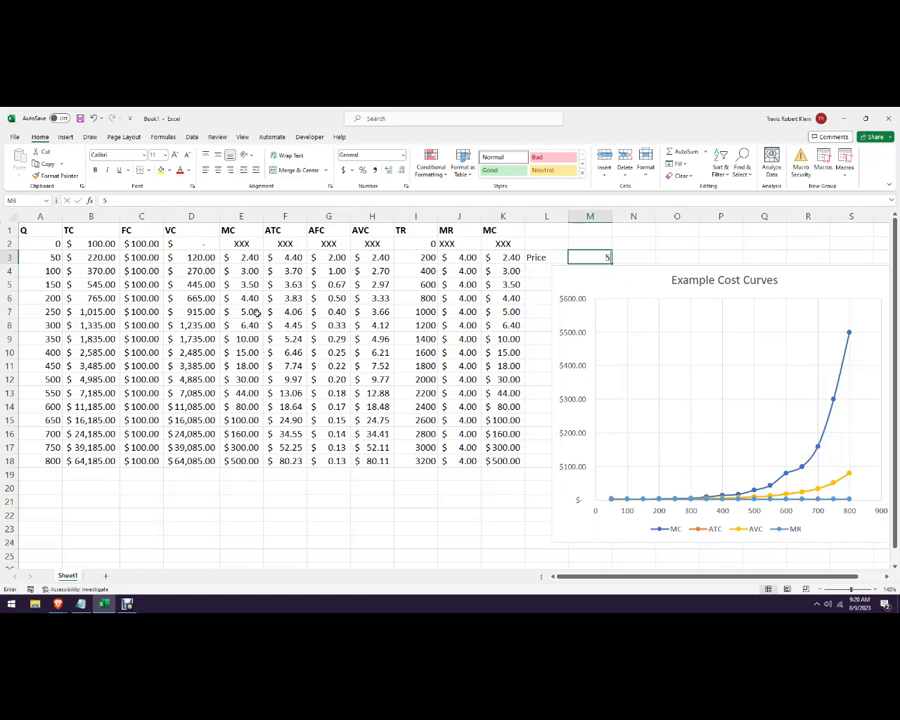
Set the price to 5 and compare MR with MC at 250 units
{"action": "key", "text": "Return"}
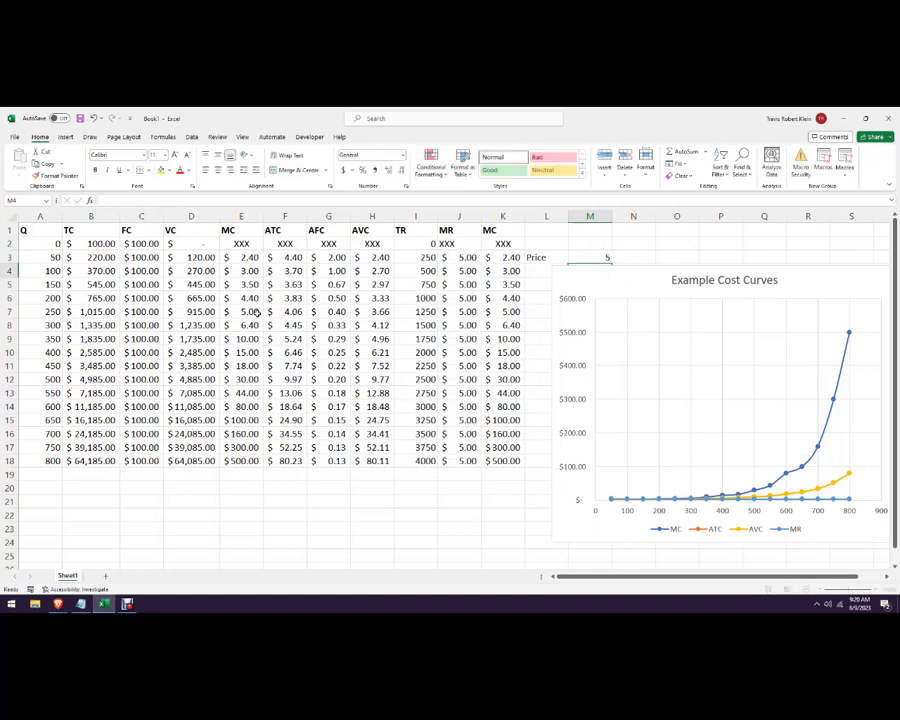
{"action": "left_click", "coordinate": [460, 298]}
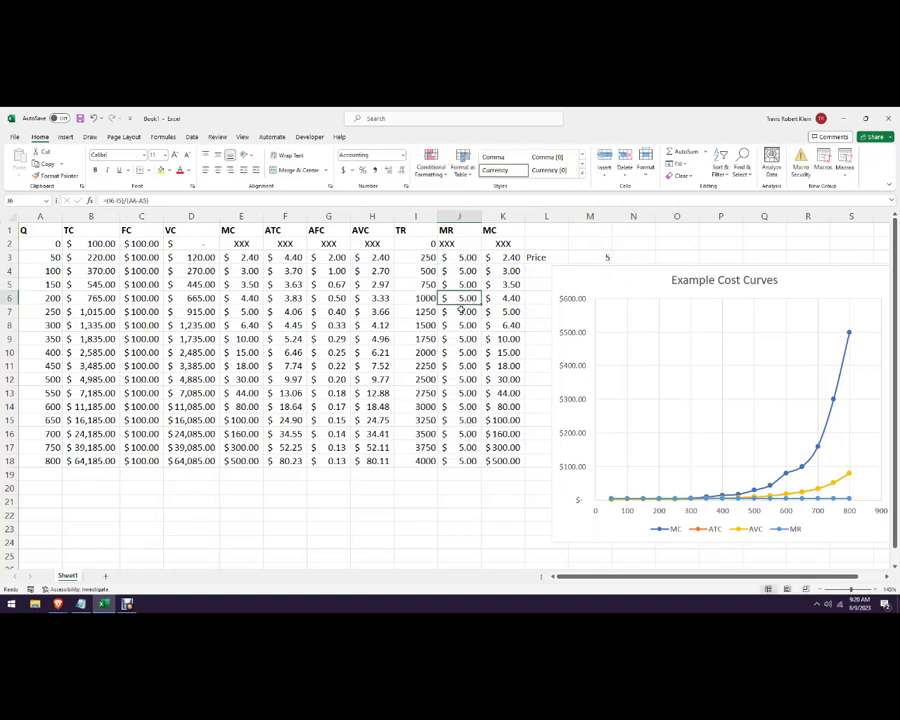
{"action": "left_click", "coordinate": [461, 311]}
{"action": "left_click_drag", "start_coordinate": [510, 311], "coordinate": [475, 313]}
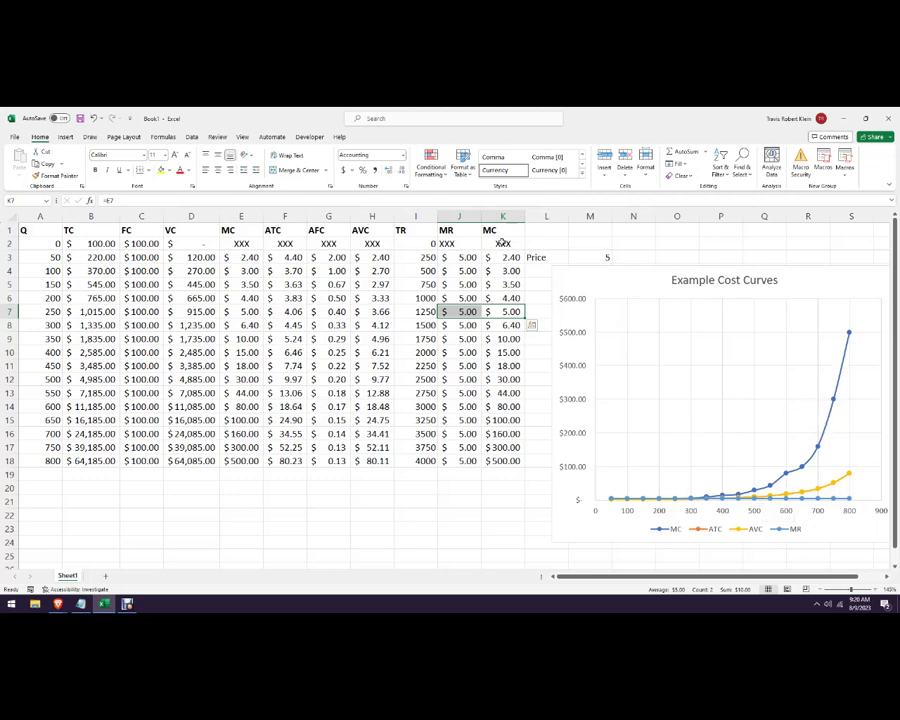
{"action": "left_click", "coordinate": [588, 257]}
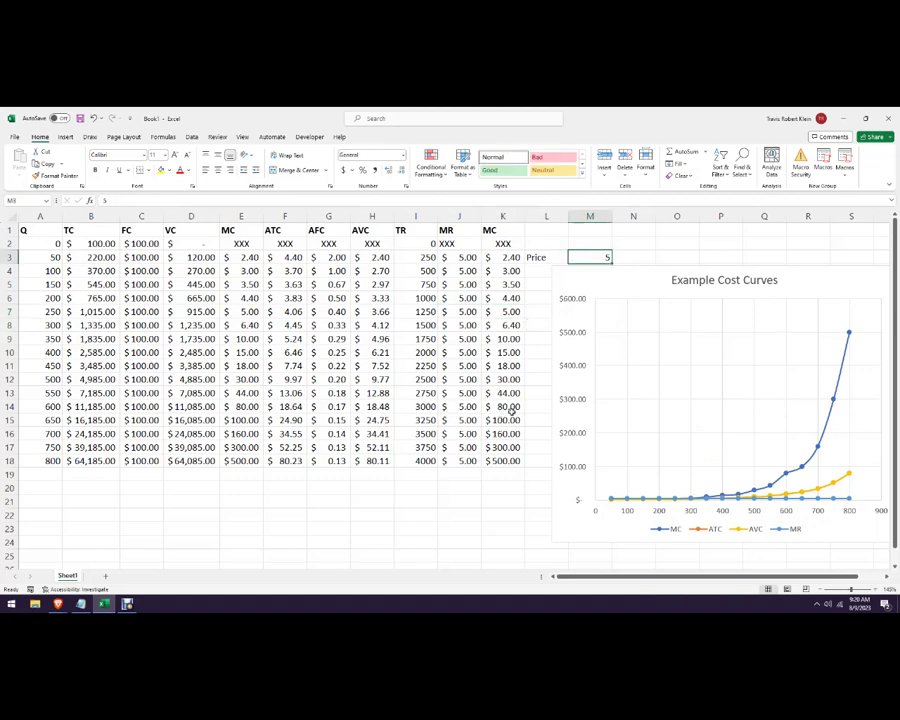
Set the price in M3 to 80 so MR reads $80.00, then select the cost curves chart
{"action": "type", "text": "80"}
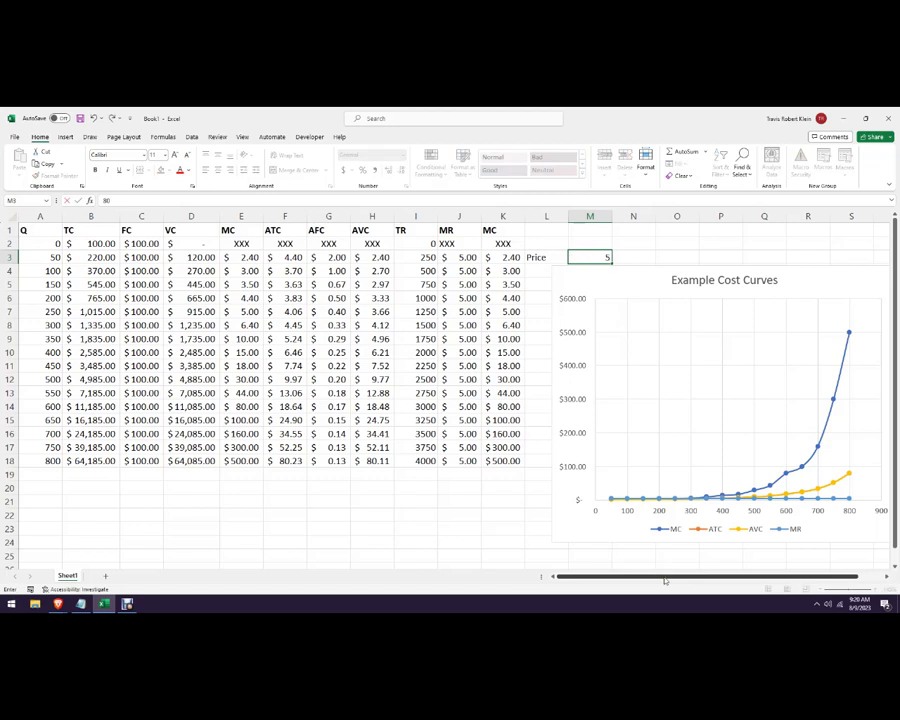
{"action": "key", "text": "Return"}
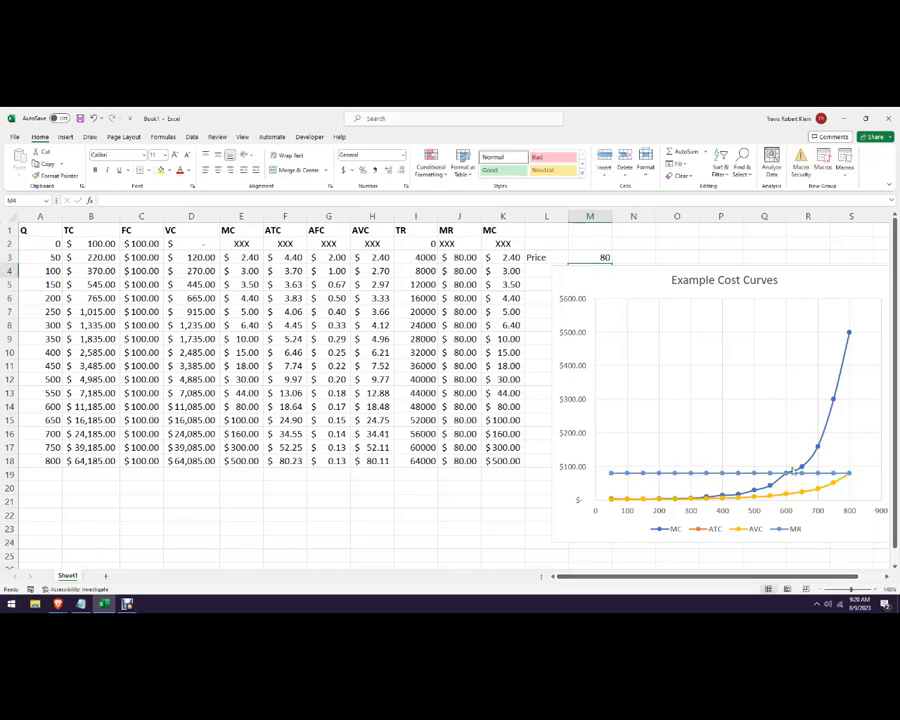
{"action": "left_click", "coordinate": [659, 532]}
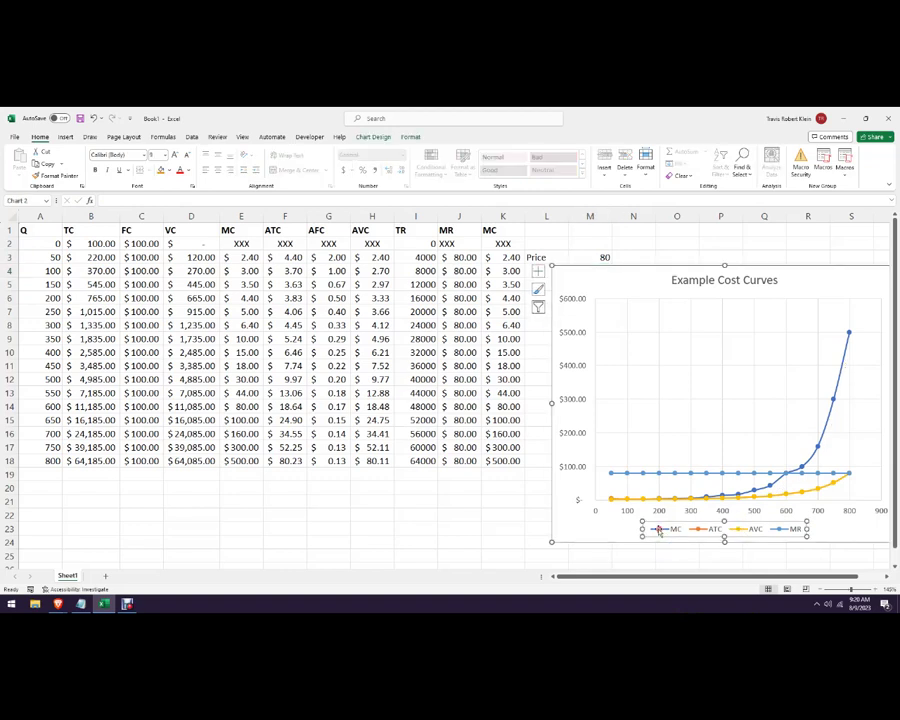
{"action": "left_click", "coordinate": [835, 387]}
{"action": "right_click", "coordinate": [840, 383]}
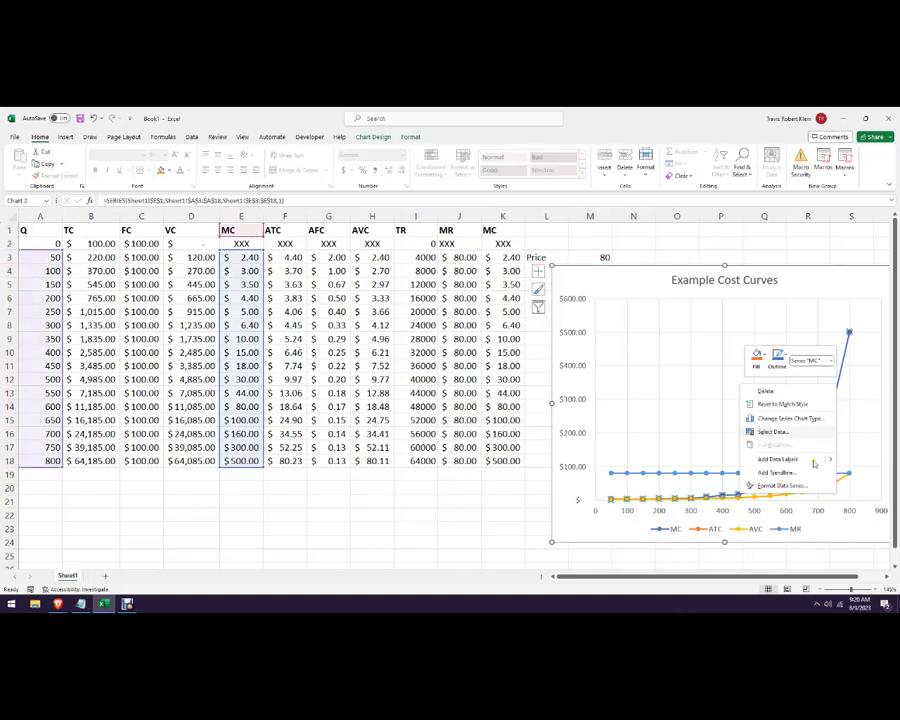
{"action": "left_click", "coordinate": [798, 486]}
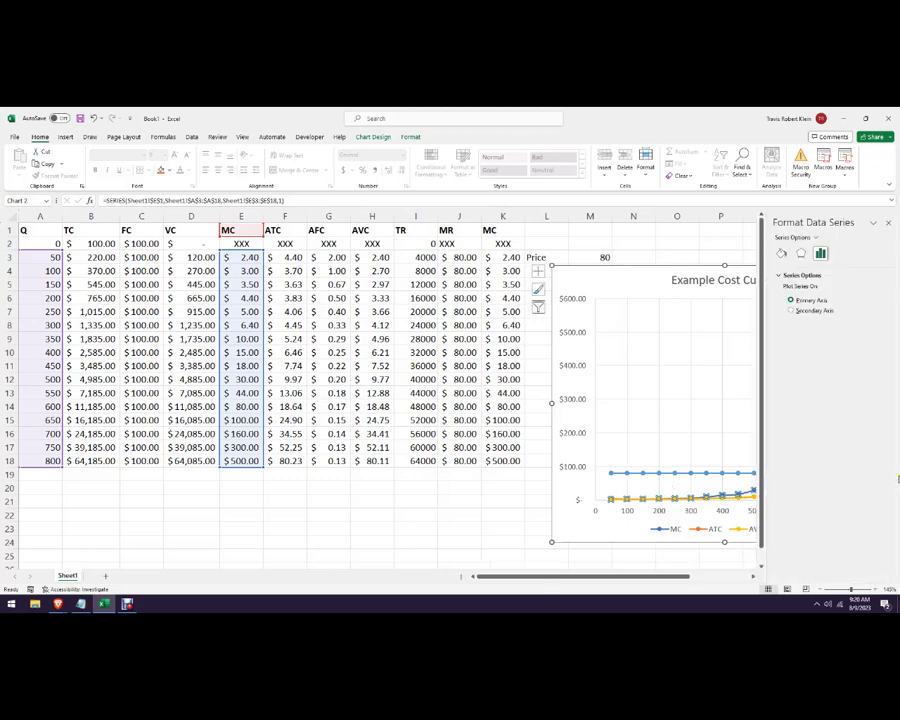
{"action": "left_click", "coordinate": [888, 222]}
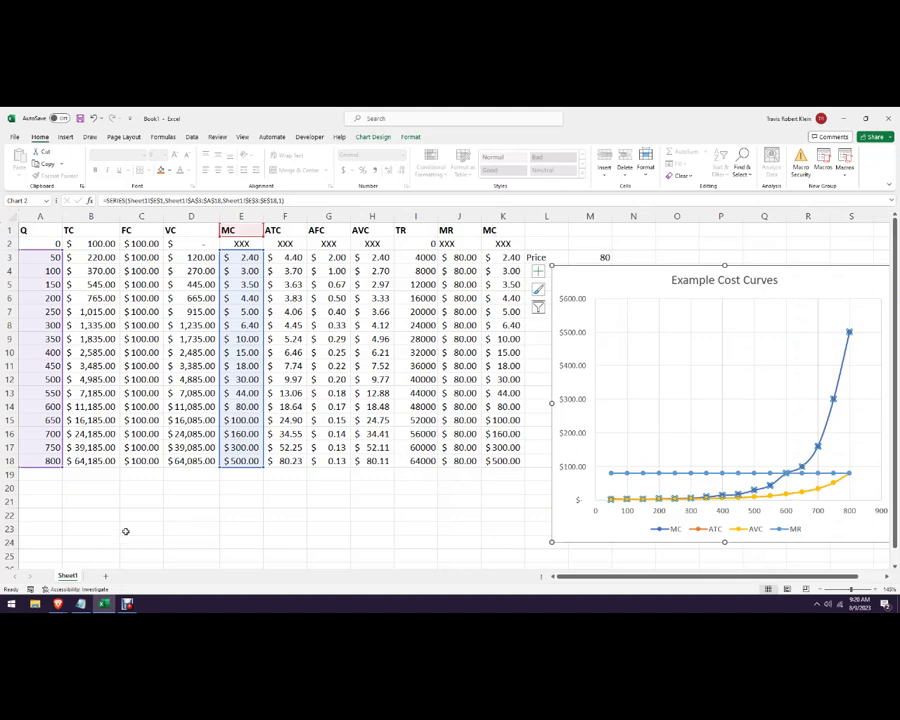